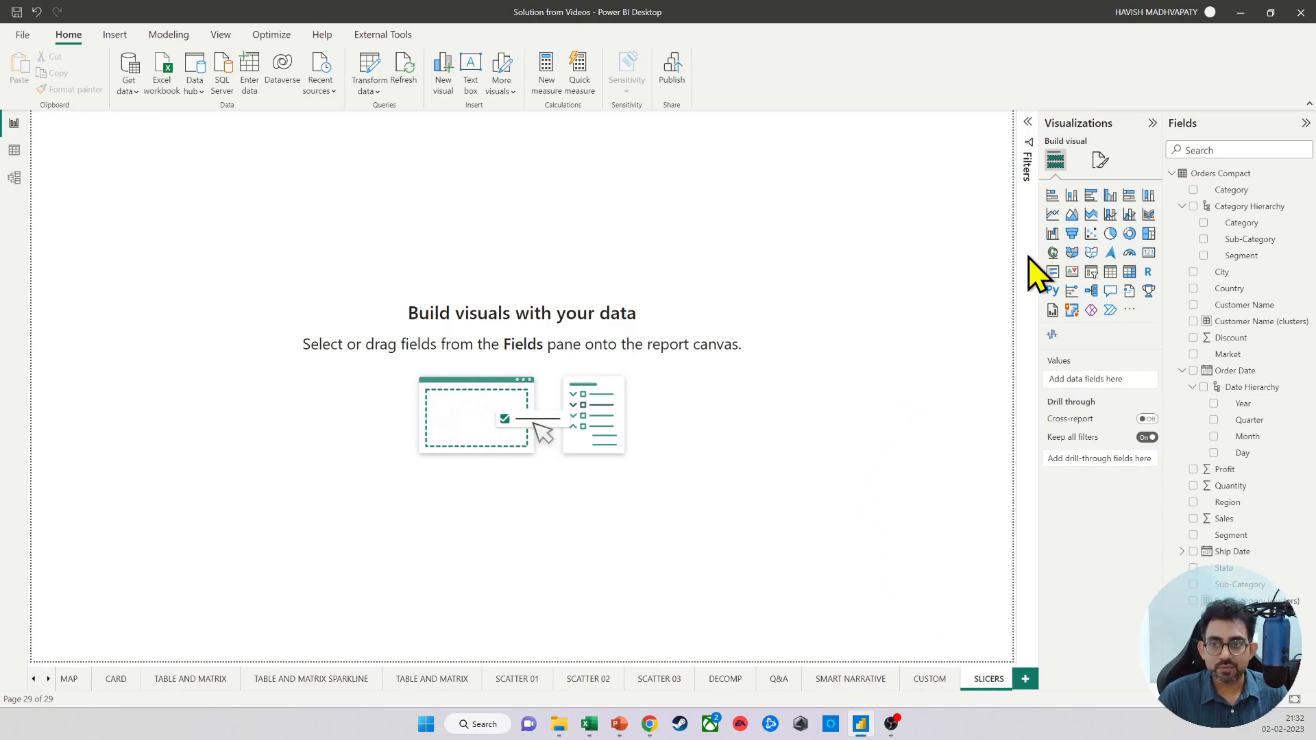
# Step: Create a stacked column chart of Sales by Order Date on the SLICERS page
pyautogui.click(1072, 196)
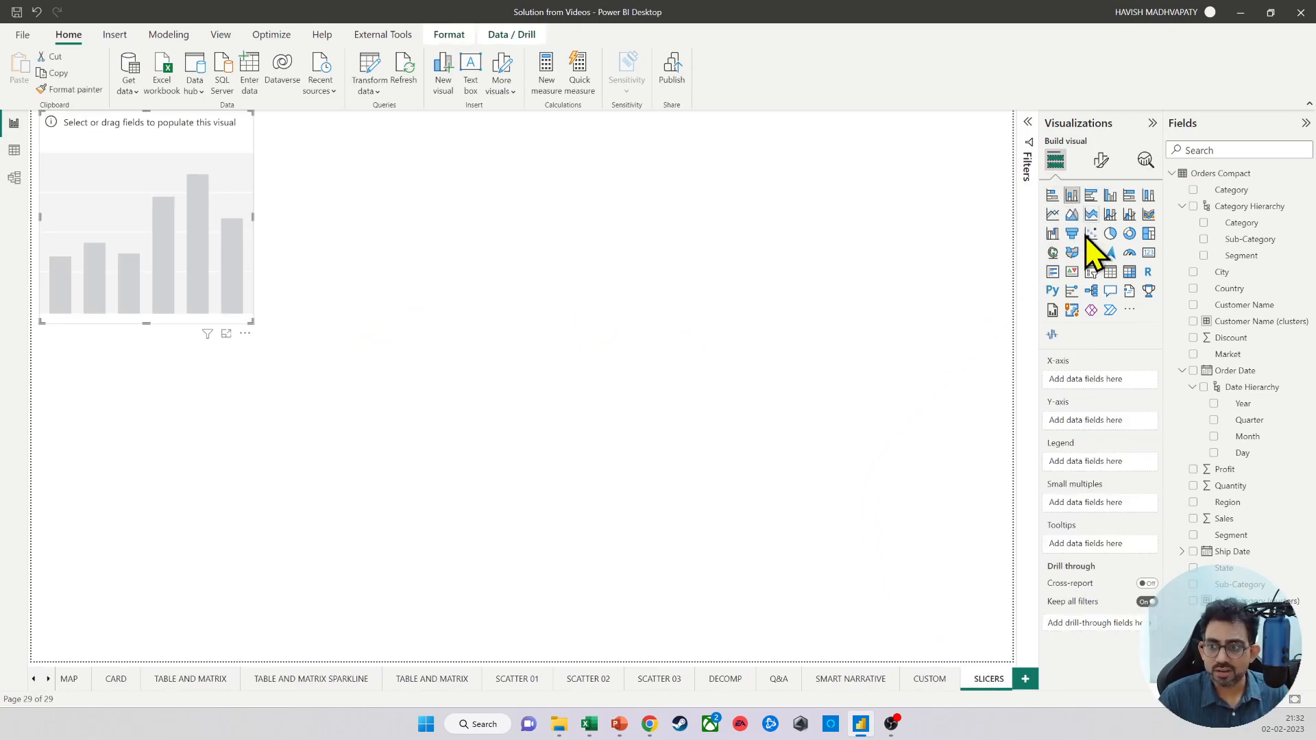
pyautogui.click(1193, 371)
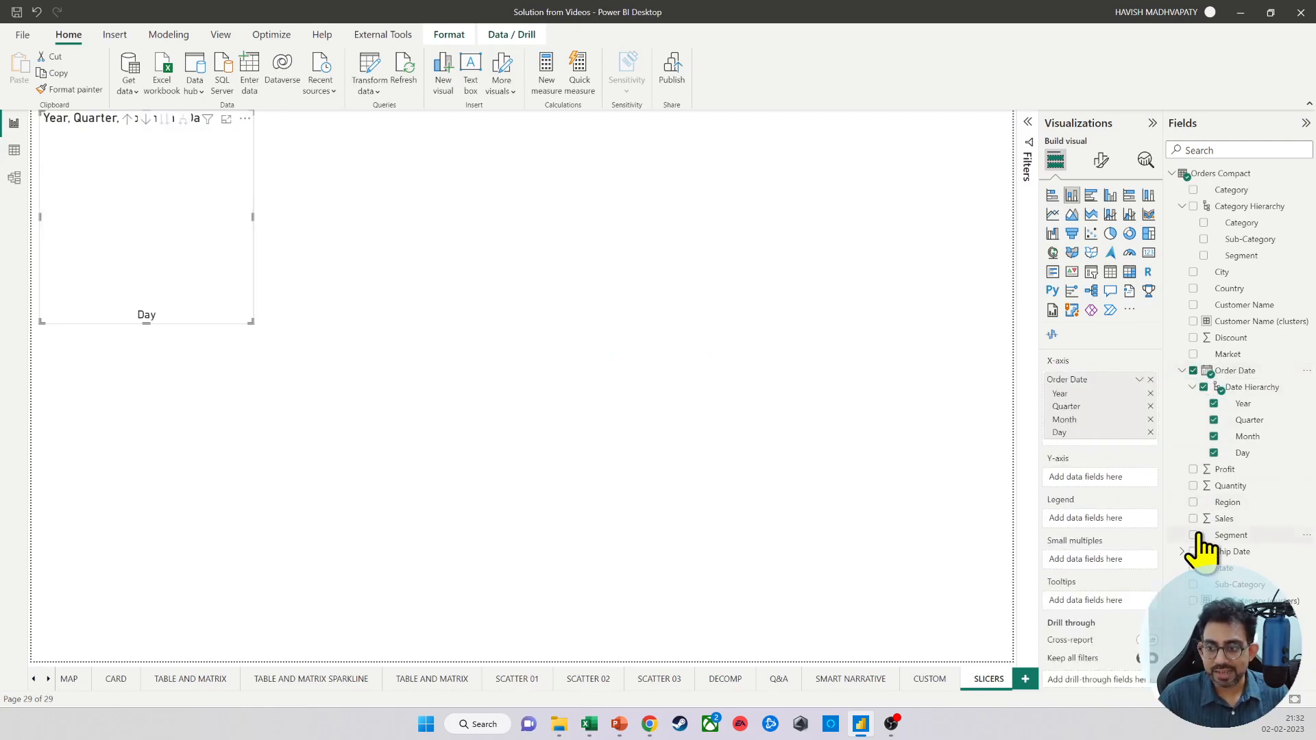
pyautogui.click(1193, 519)
# Step: Enlarge the column chart to fill the left half of the report page and drill it up to month level
pyautogui.moveTo(253, 322); pyautogui.dragTo(583, 532)
pyautogui.moveTo(446, 294); pyautogui.dragTo(449, 354)
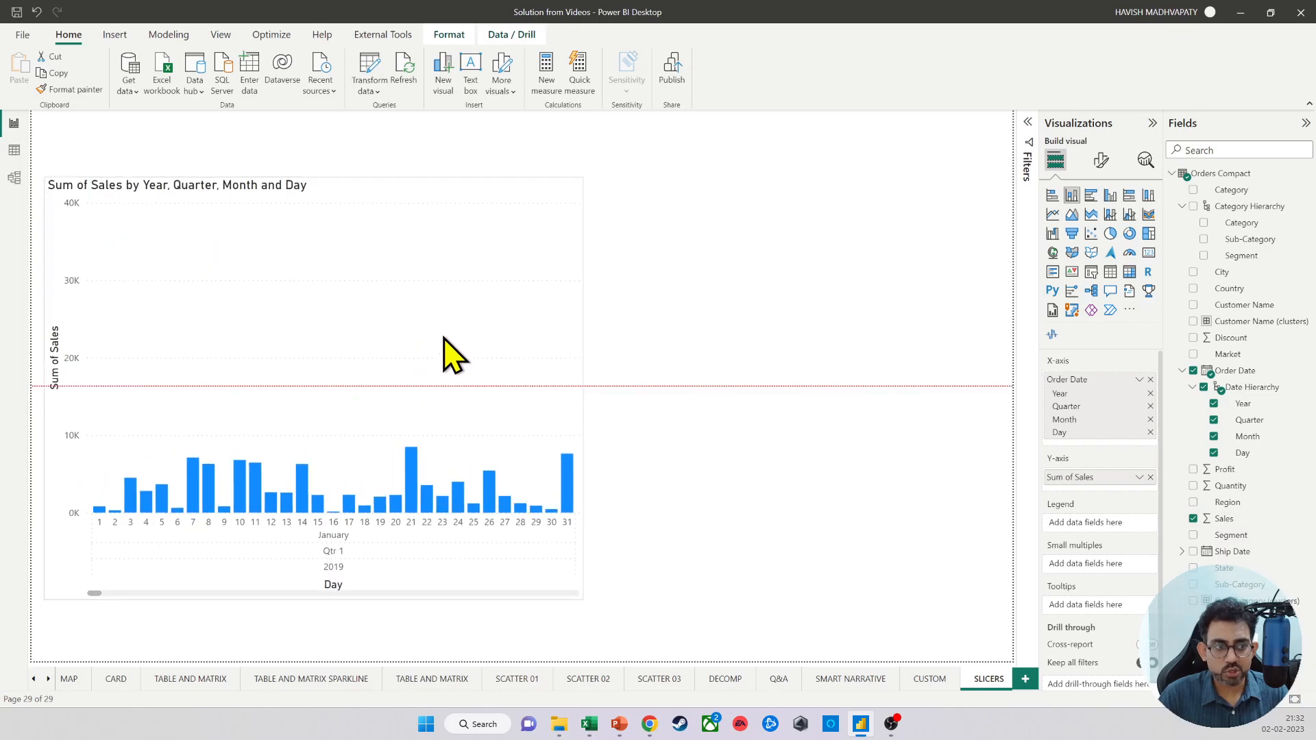
pyautogui.click(457, 186)
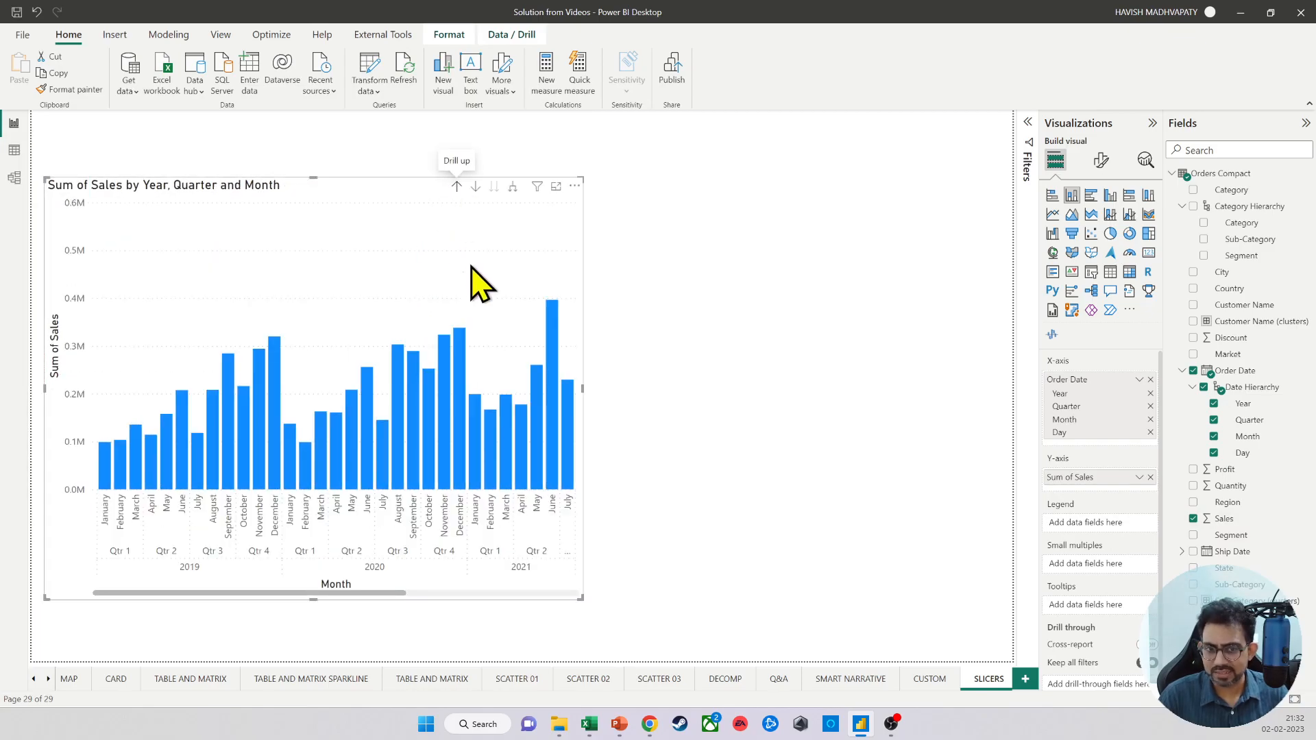
pyautogui.click(779, 249)
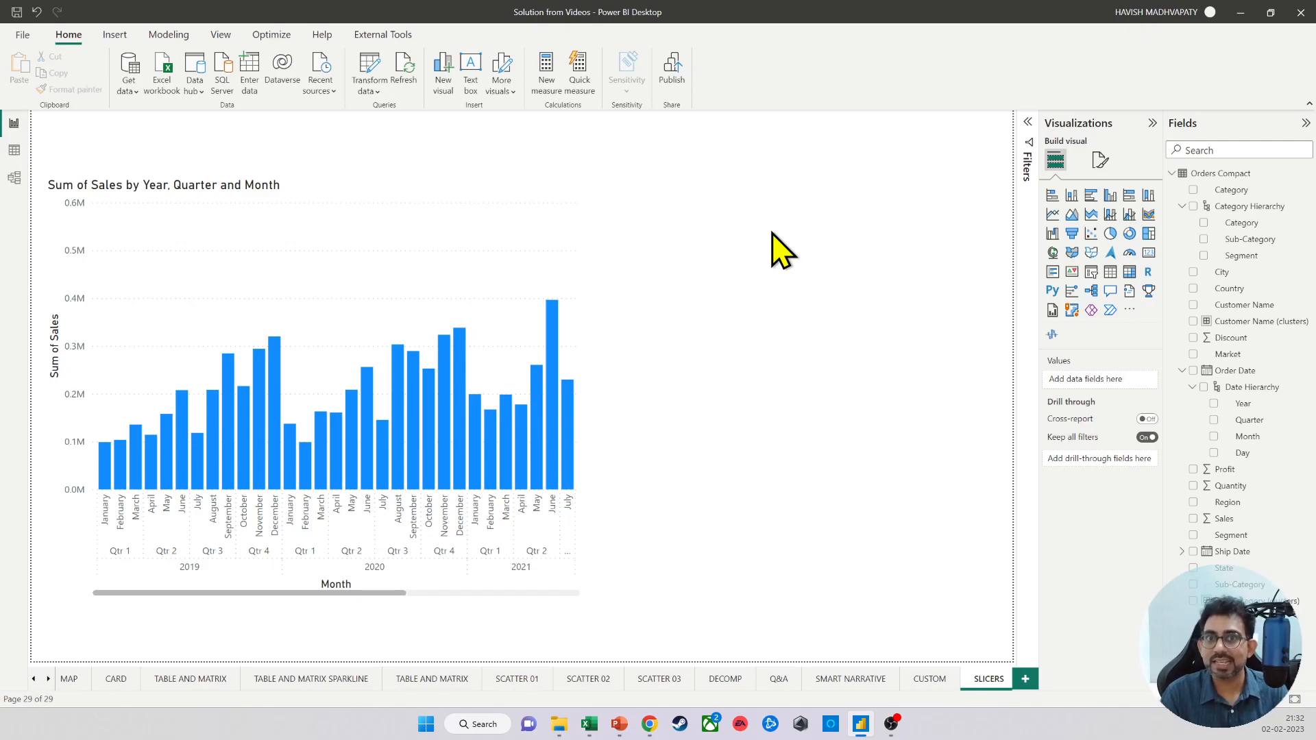
# Step: Add a slicer on the full Order Date field beside the chart and shrink it to a compact box
pyautogui.click(1091, 273)
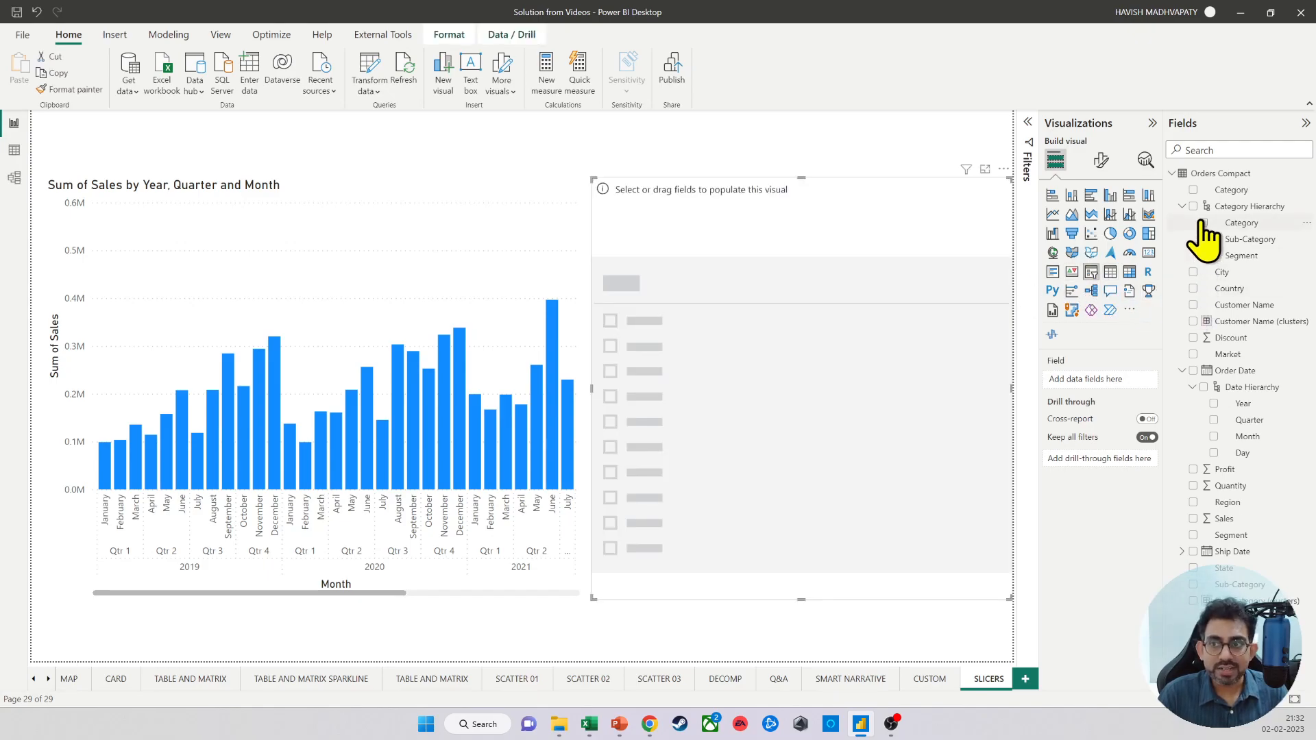
pyautogui.click(1194, 371)
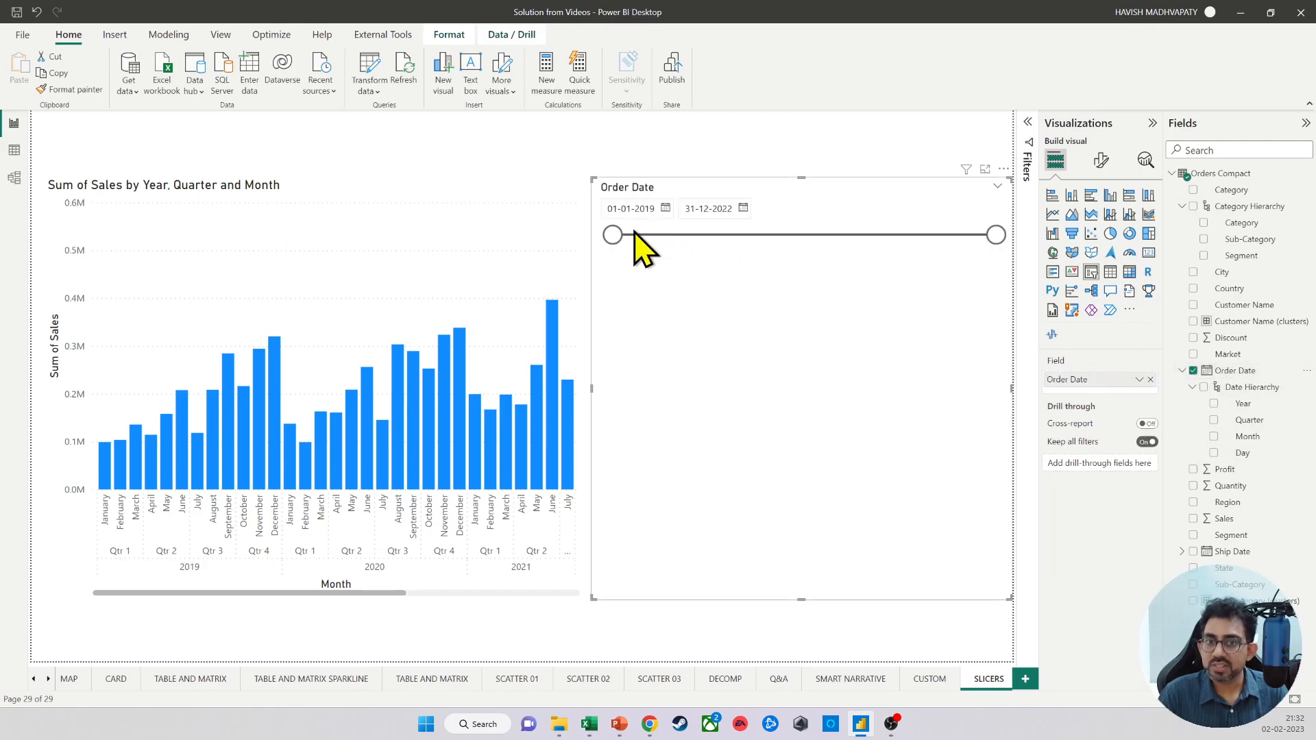
pyautogui.moveTo(1007, 596); pyautogui.dragTo(962, 261)
# Step: Turn on the visual border and shadow for the Order Date slicer and copy that formatting to the column chart
pyautogui.click(1101, 161)
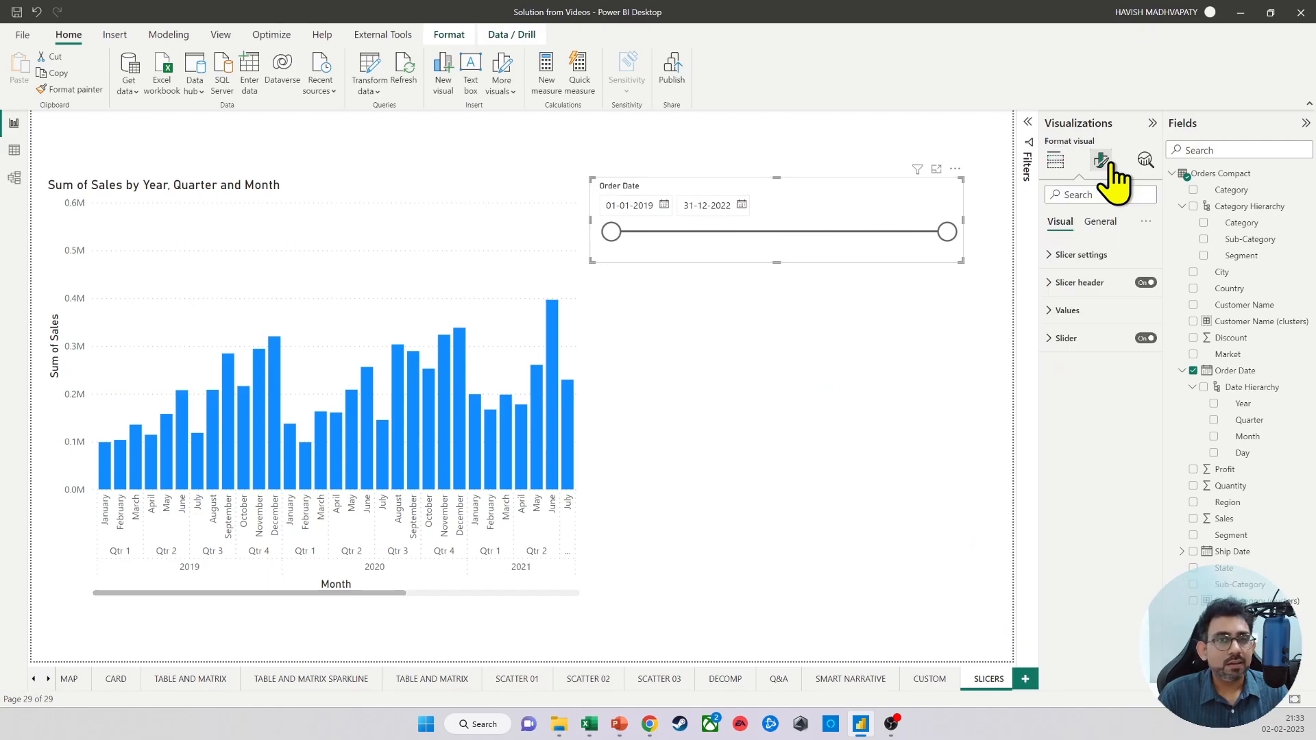
pyautogui.click(1106, 222)
pyautogui.click(1097, 310)
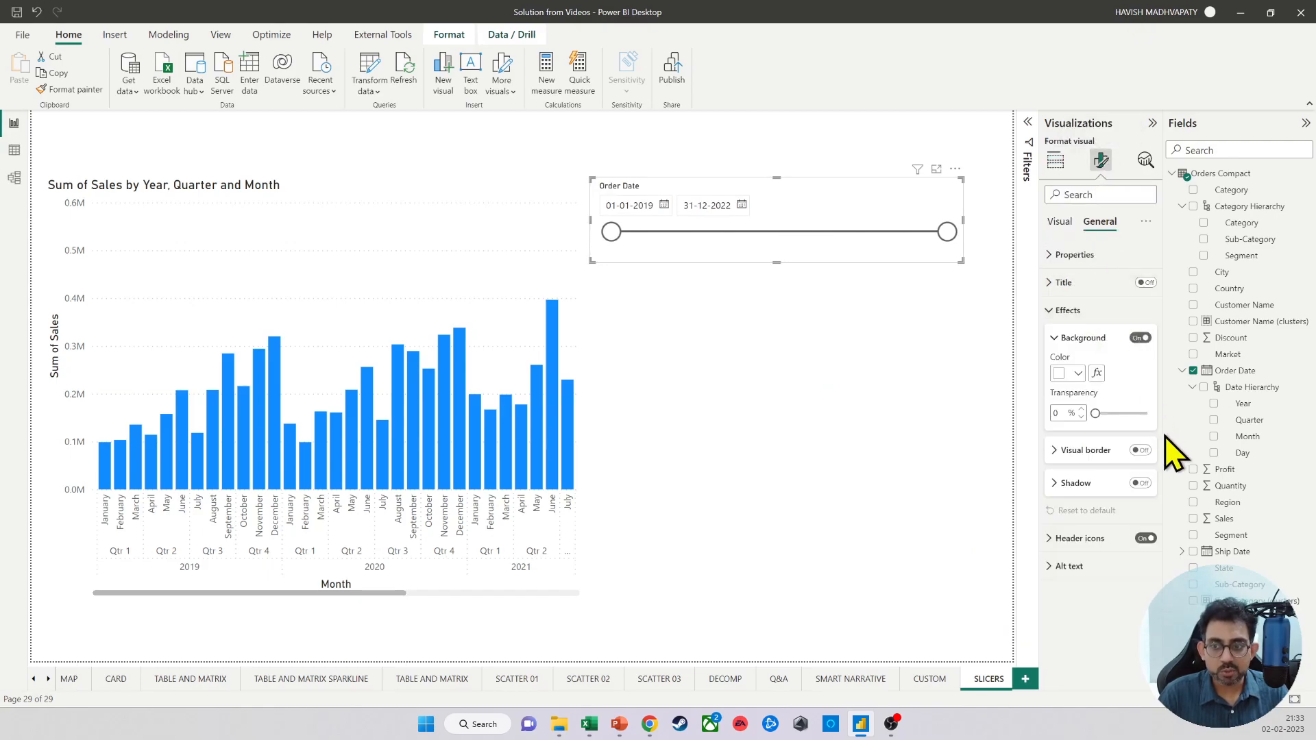
pyautogui.click(1140, 483)
pyautogui.click(71, 89)
pyautogui.click(344, 250)
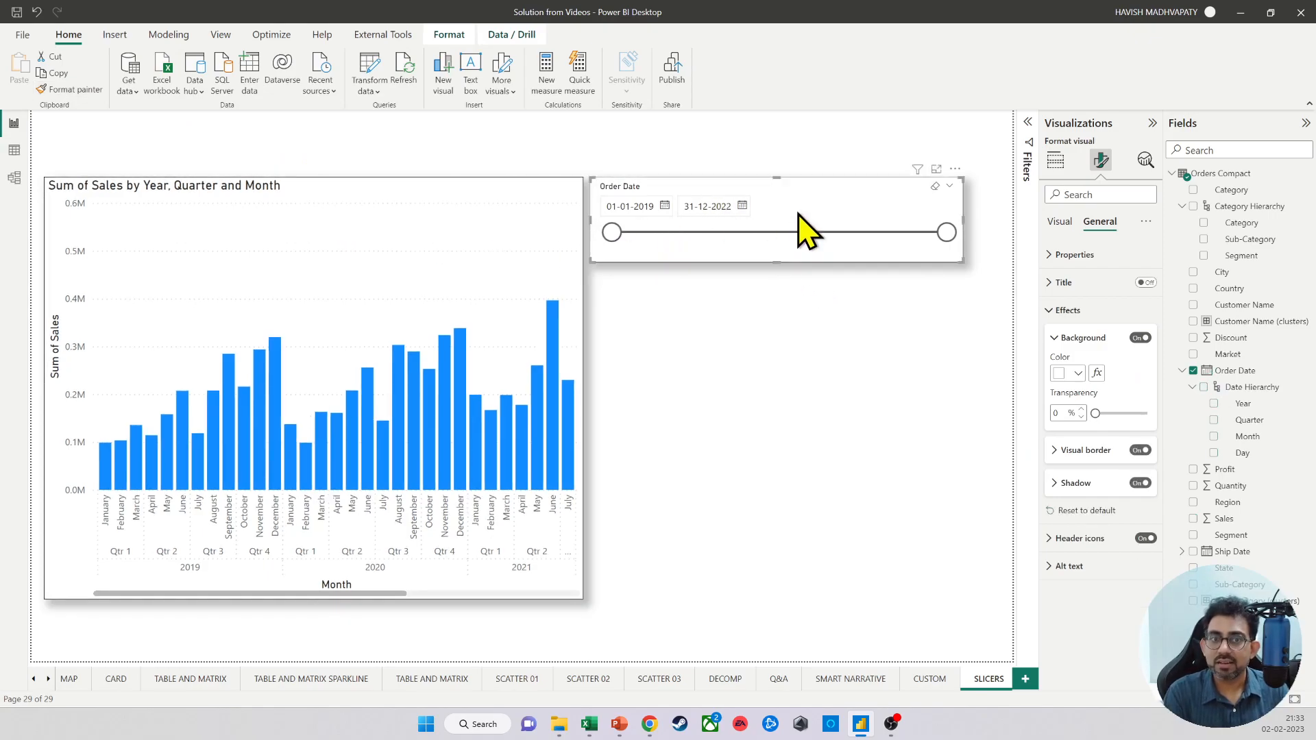
# Step: Move the Order Date slicer slightly away from the chart and view its start-date calendar
pyautogui.moveTo(612, 233); pyautogui.dragTo(645, 213)
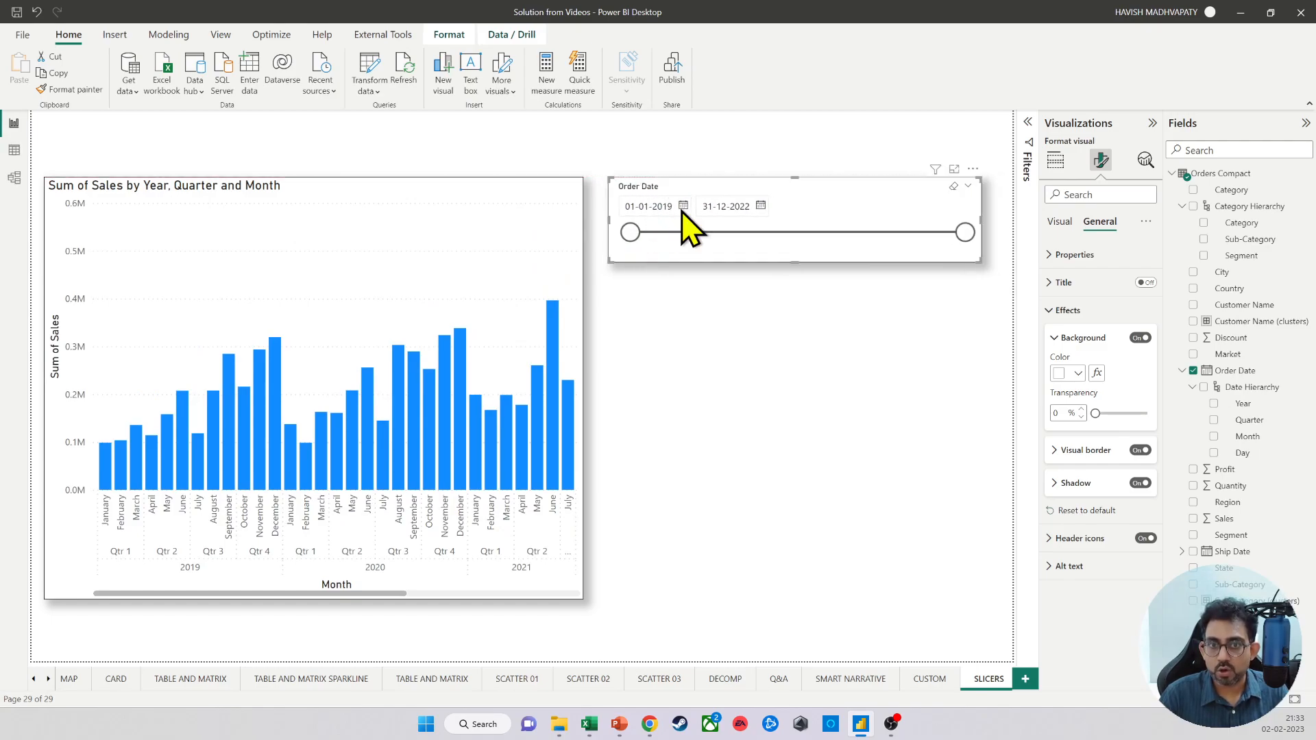
pyautogui.click(683, 207)
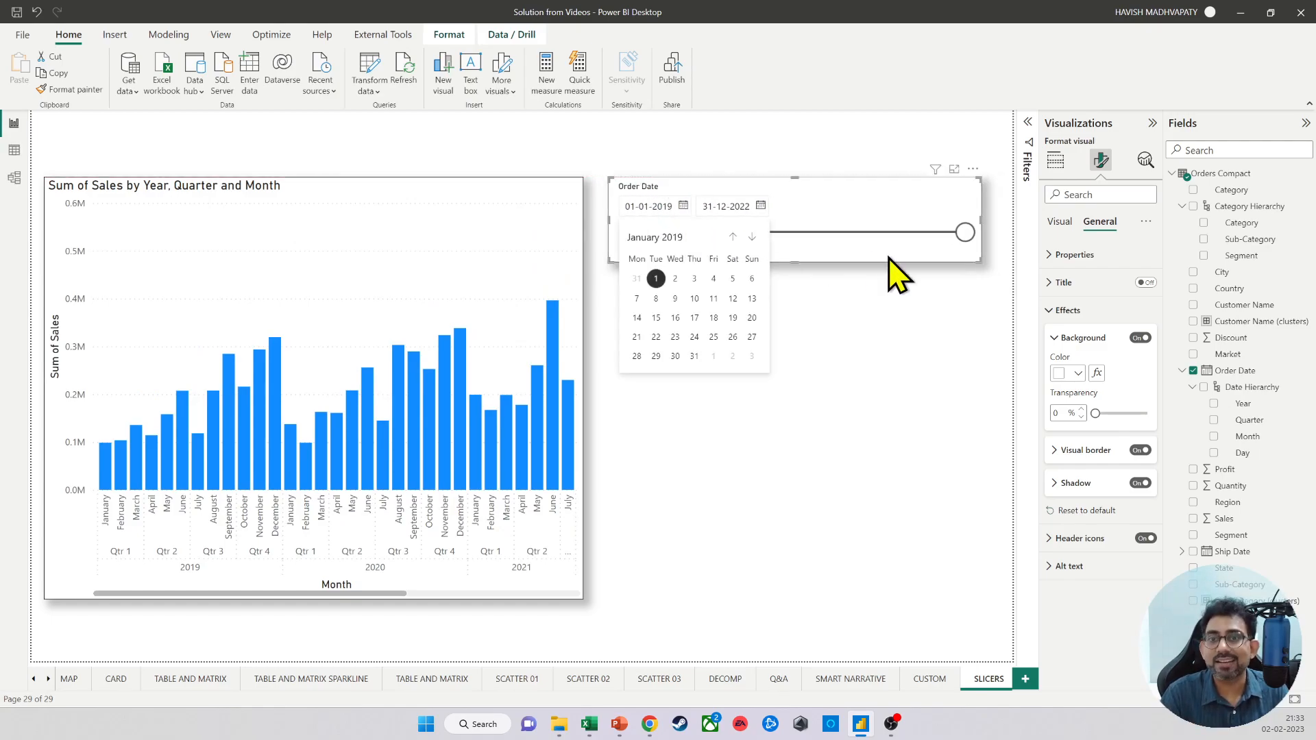
pyautogui.click(880, 320)
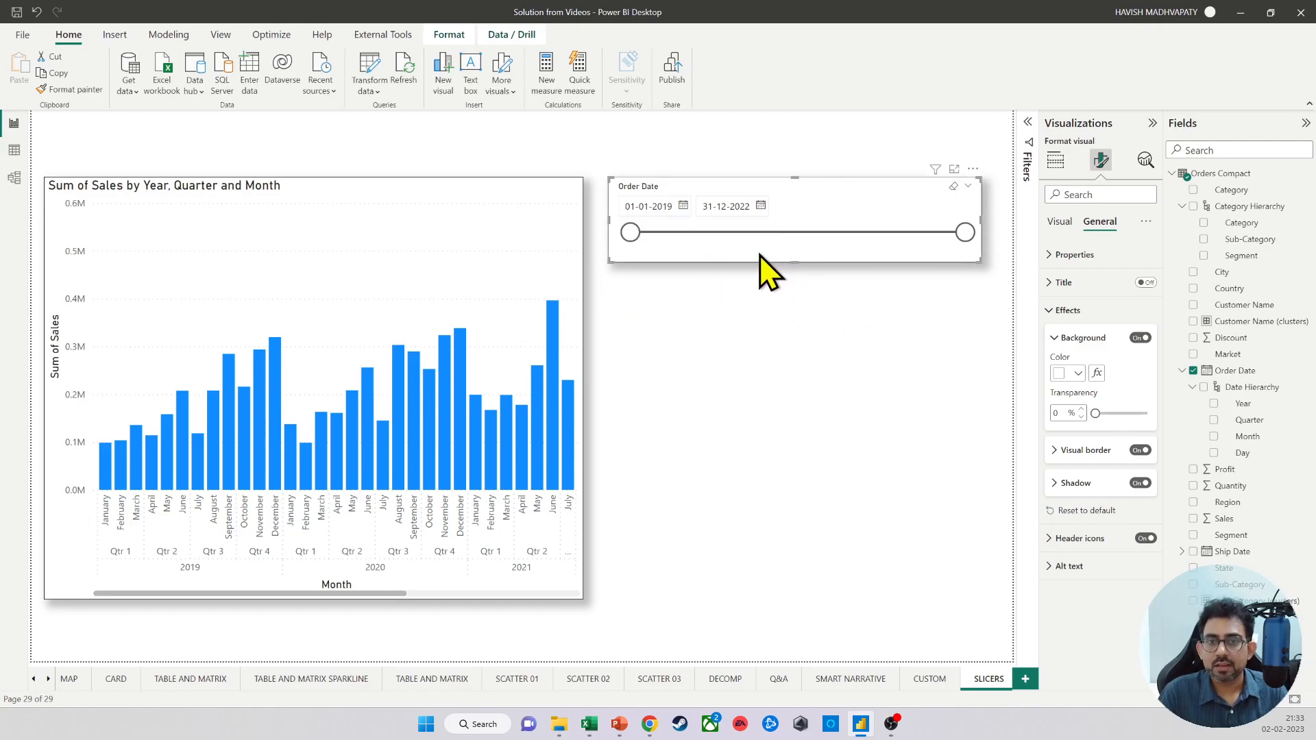
# Step: Duplicate the Order Date slicer directly below the original and replace its field with Year from the date hierarchy
pyautogui.hotkey('ctrl', 'c')
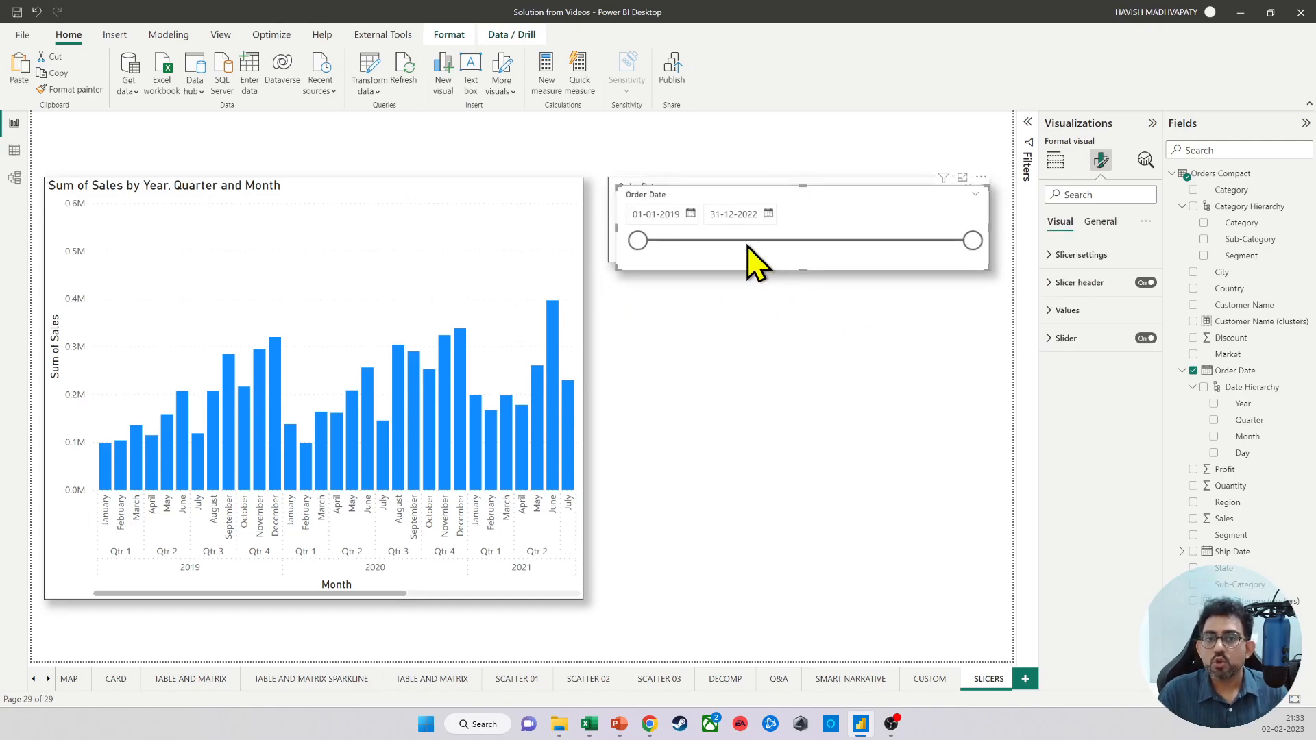
pyautogui.hotkey('ctrl', 'v')
pyautogui.moveTo(822, 279)
pyautogui.mouseDown()
pyautogui.moveTo(841, 306)
pyautogui.moveTo(828, 288)
pyautogui.mouseUp()
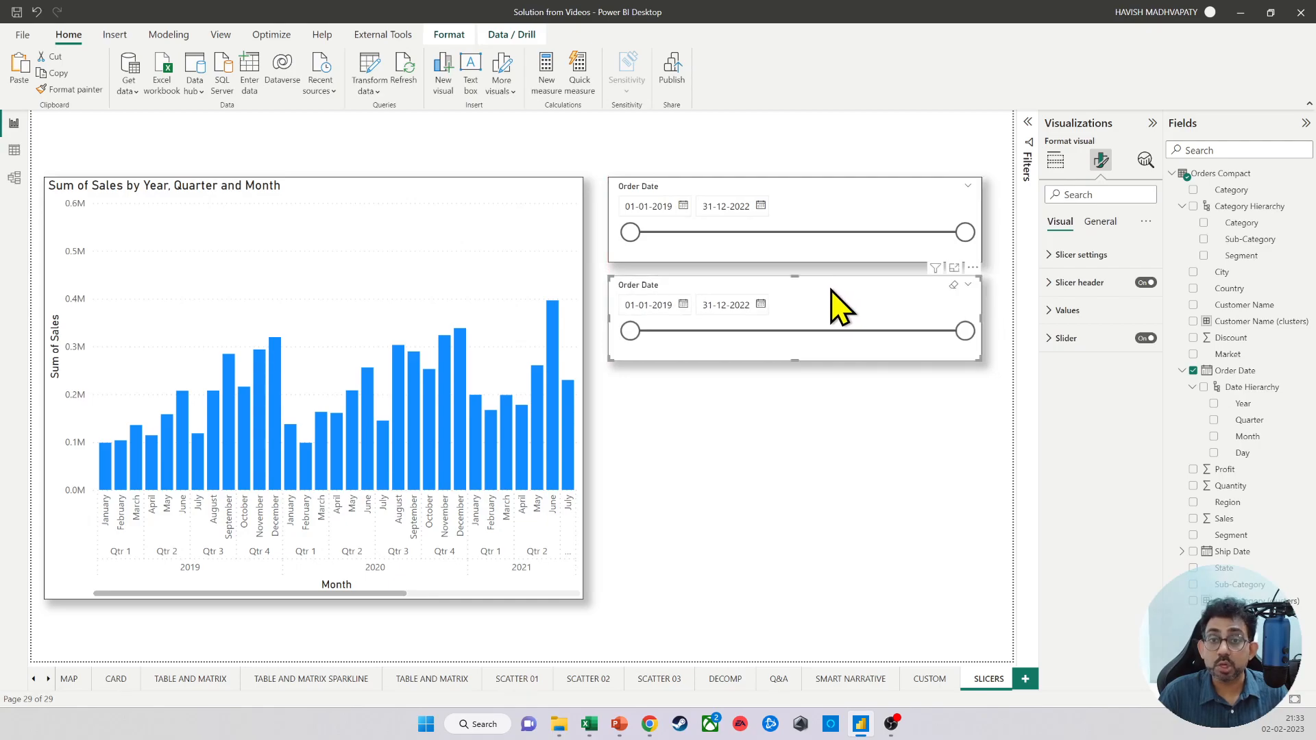
pyautogui.click(1056, 161)
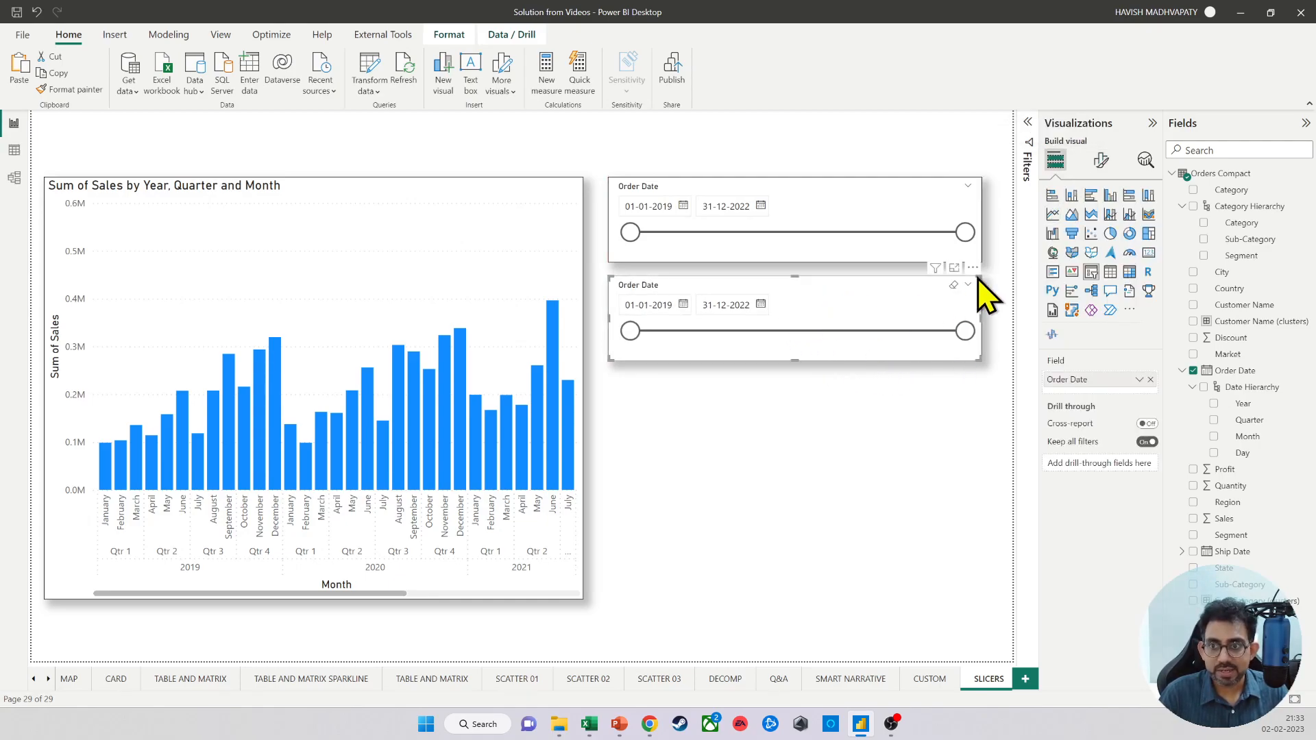
pyautogui.click(1150, 380)
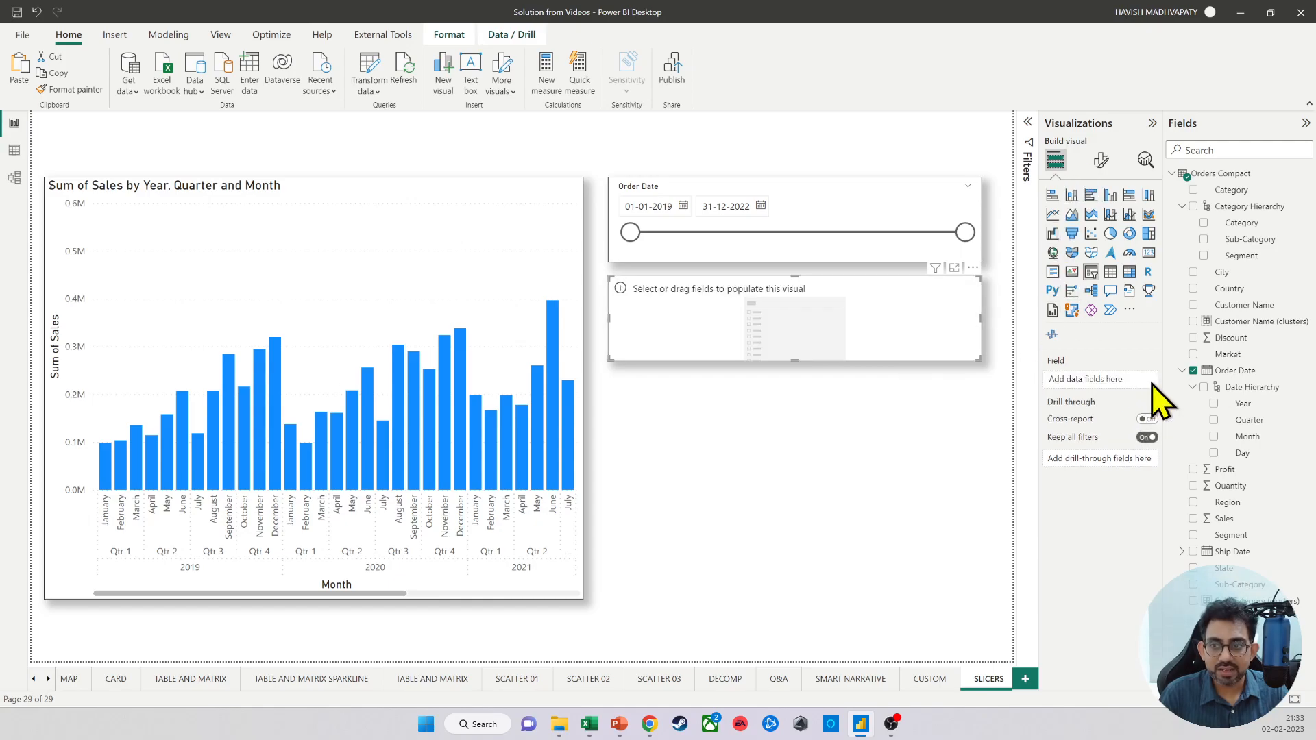
pyautogui.moveTo(1249, 406); pyautogui.dragTo(1094, 385)
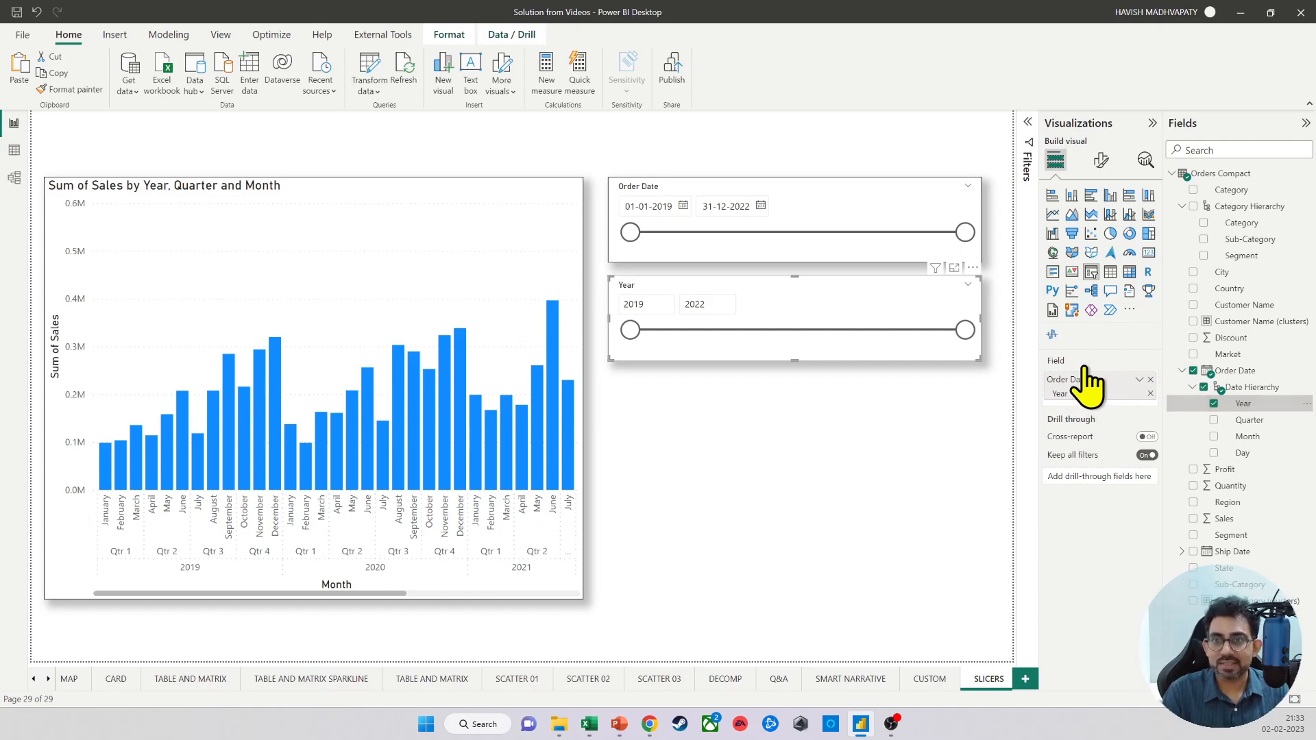
# Step: Change the Year slicer's style to Tile
pyautogui.click(1101, 160)
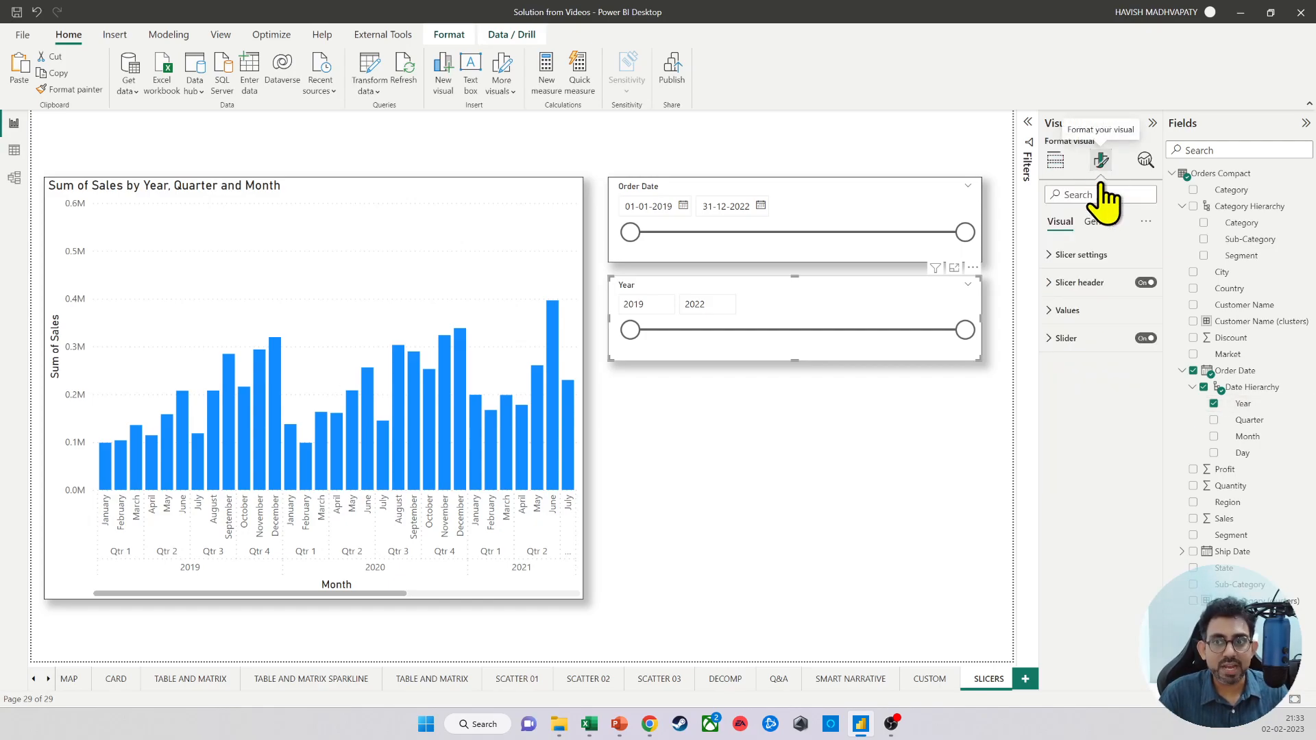
pyautogui.click(1082, 255)
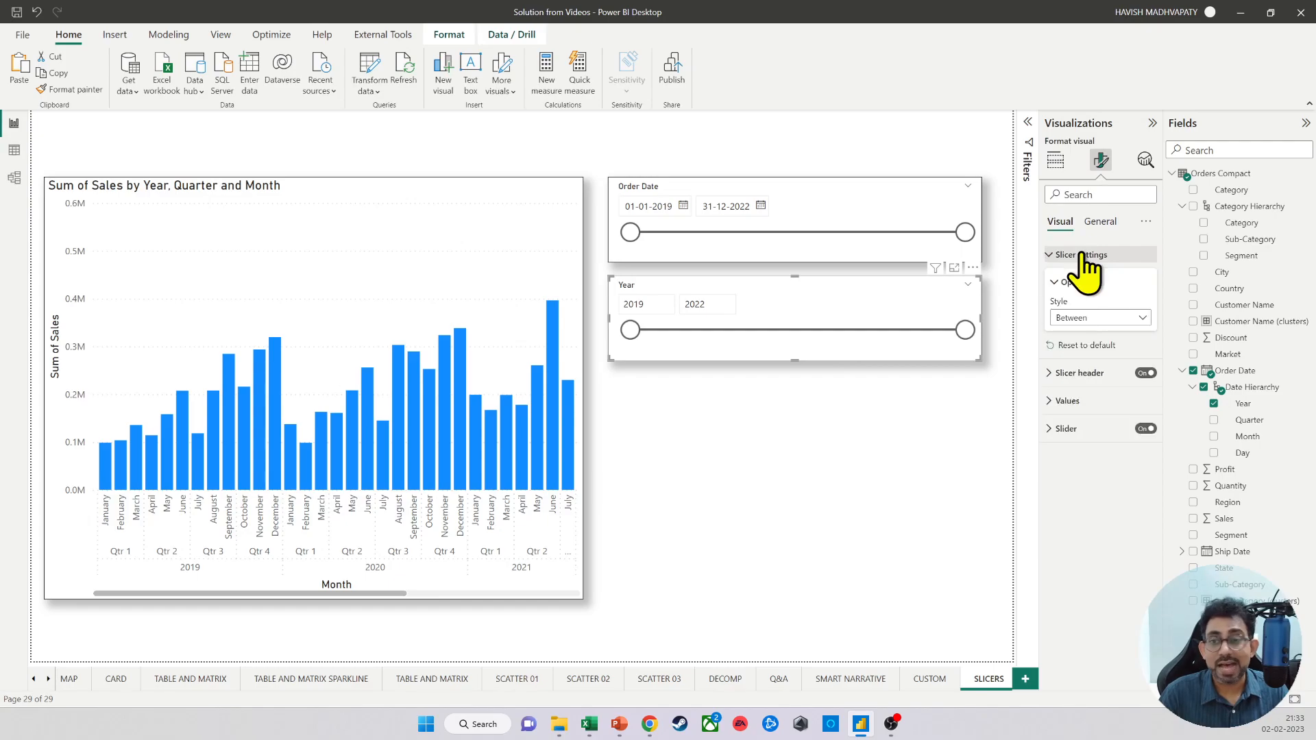
pyautogui.click(1089, 317)
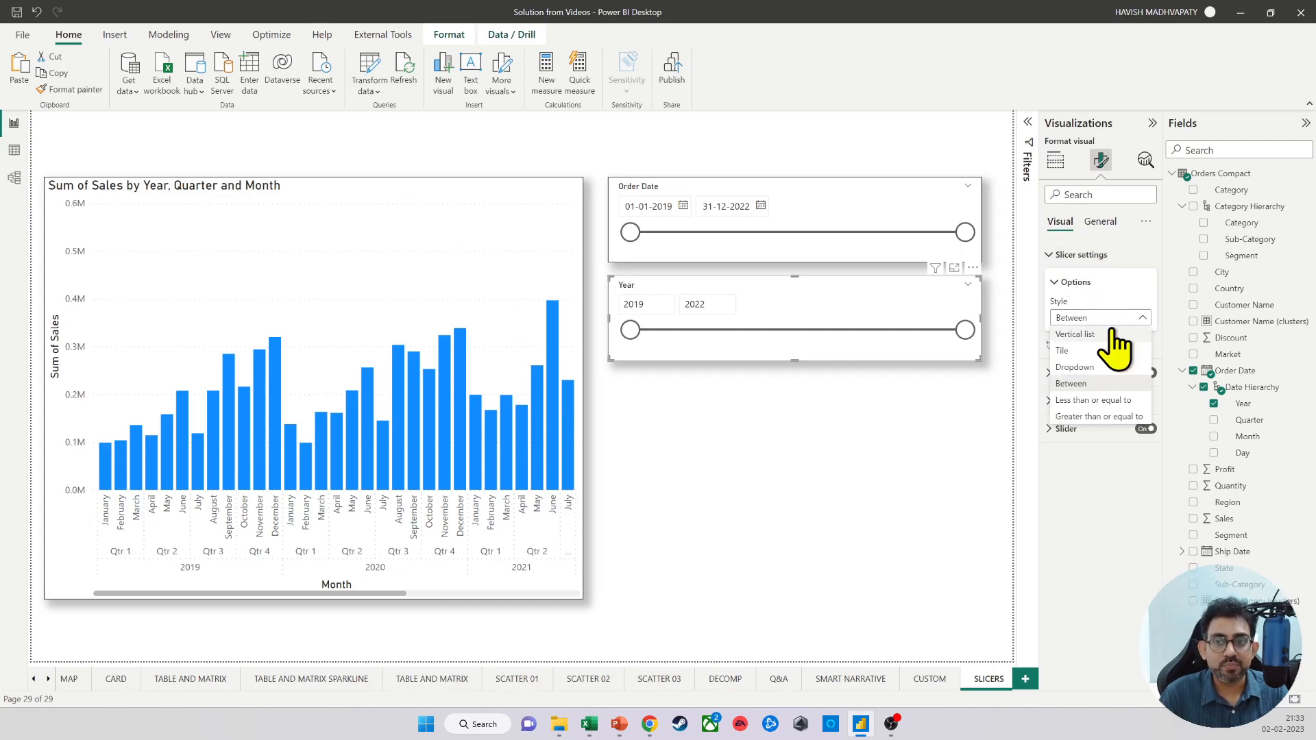
pyautogui.click(1076, 350)
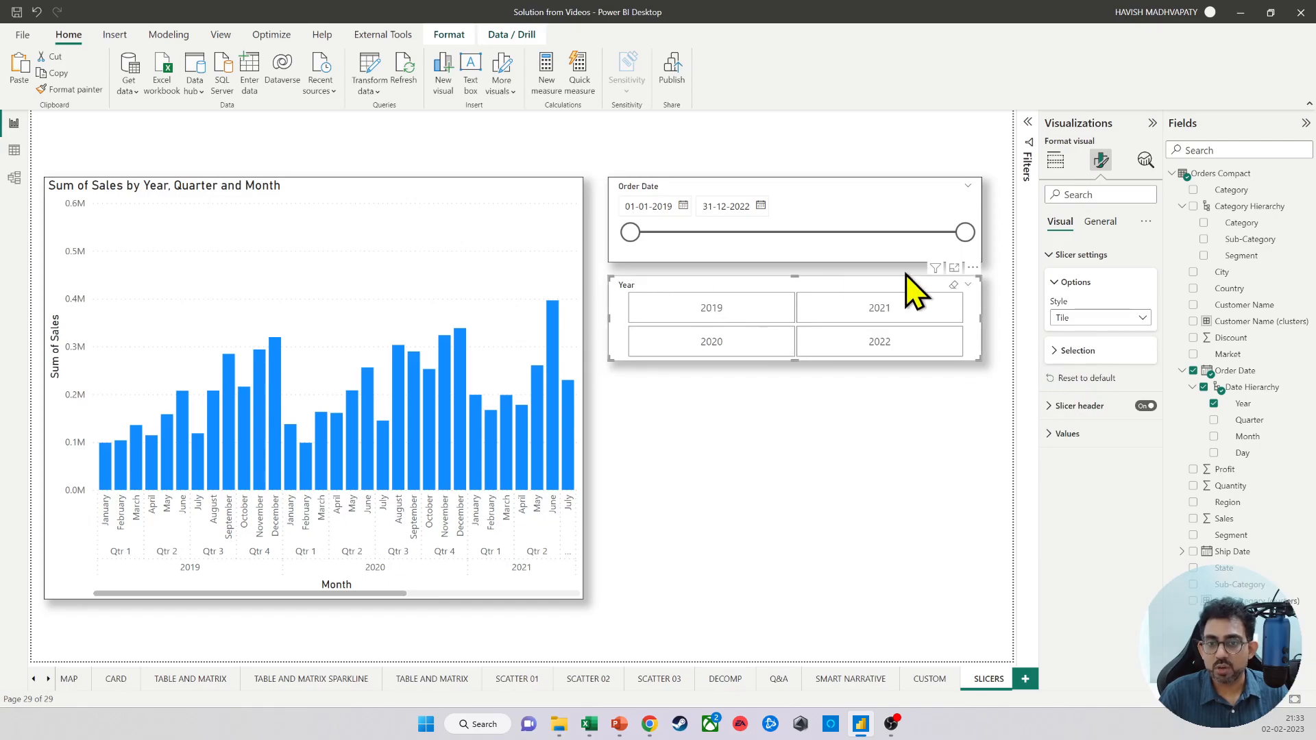
# Step: Try filtering the chart with the 2019, 2021, 2022 and 2020 tiles in turn, and clear the selection
pyautogui.click(775, 314)
pyautogui.click(849, 315)
pyautogui.click(844, 340)
pyautogui.click(757, 332)
pyautogui.click(752, 317)
pyautogui.click(752, 316)
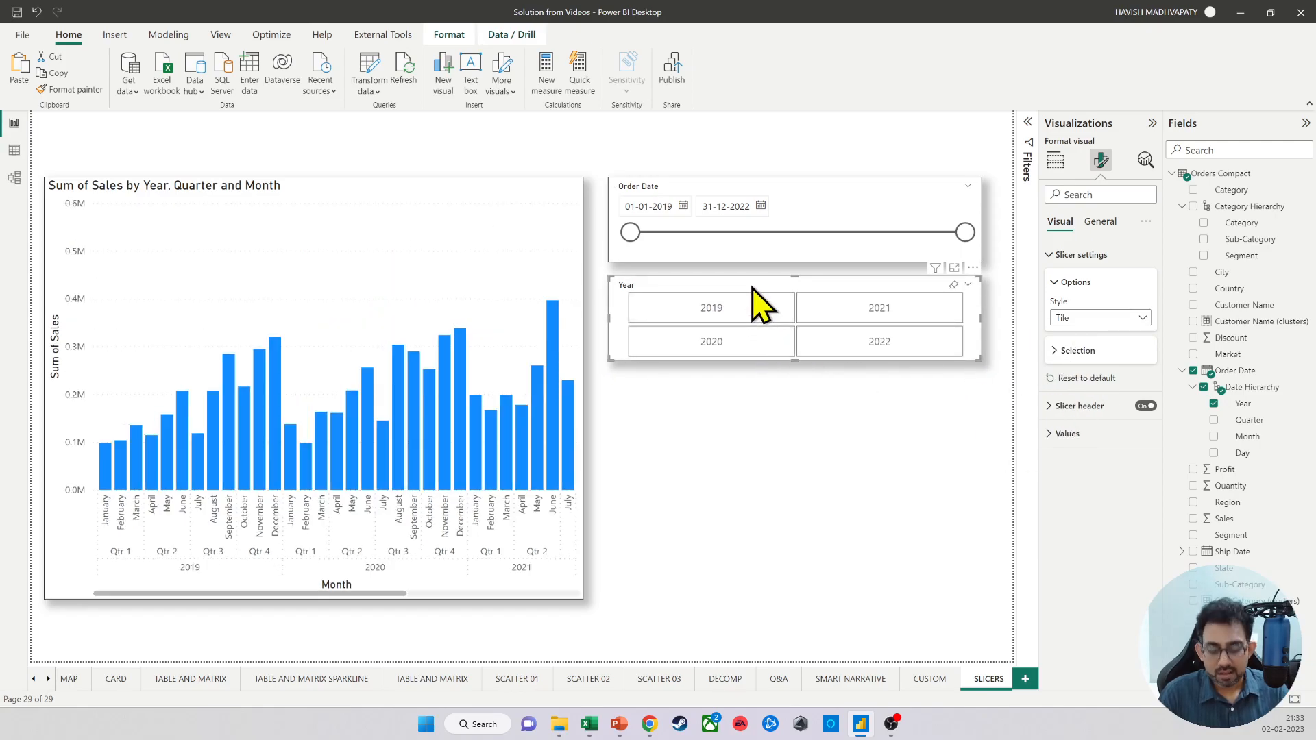
# Step: Duplicate the Year tile slicer below itself, replace its field with Segment, and reduce its height
pyautogui.click(752, 288)
pyautogui.moveTo(758, 301); pyautogui.dragTo(747, 396)
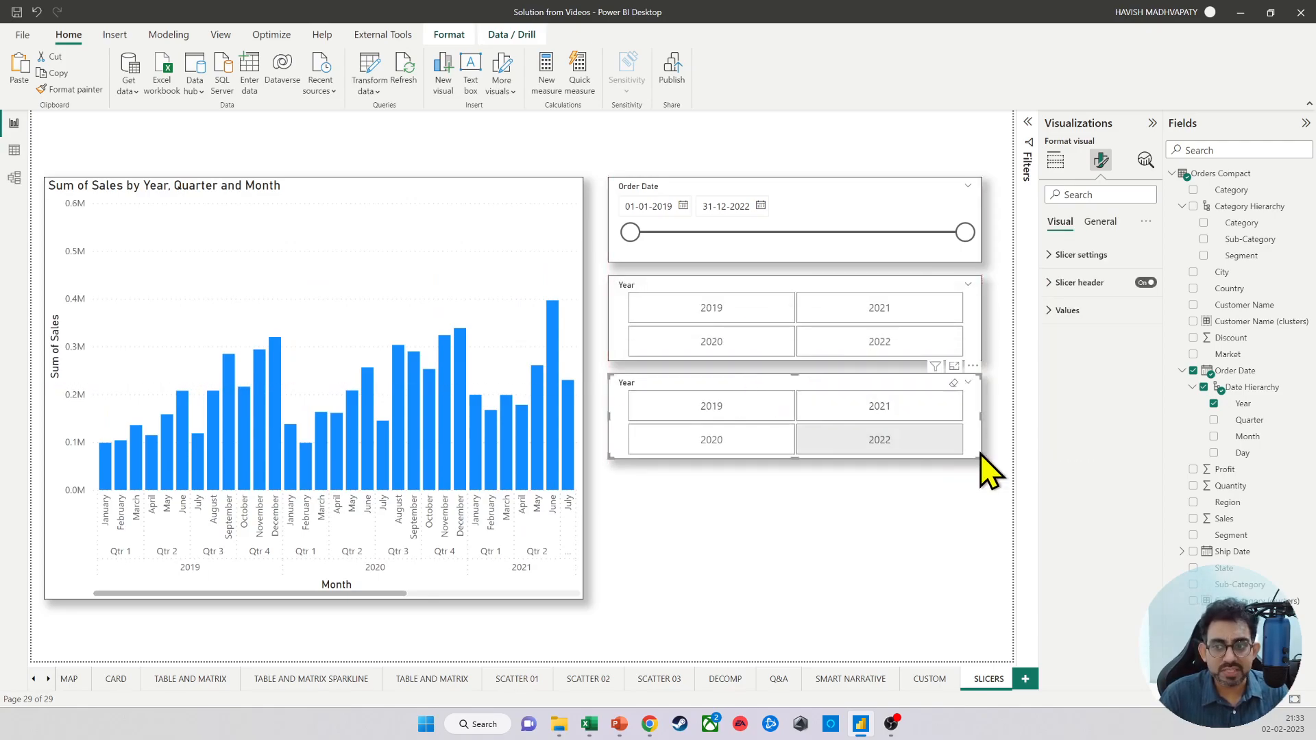
pyautogui.moveTo(1229, 536); pyautogui.dragTo(831, 412)
pyautogui.click(1056, 160)
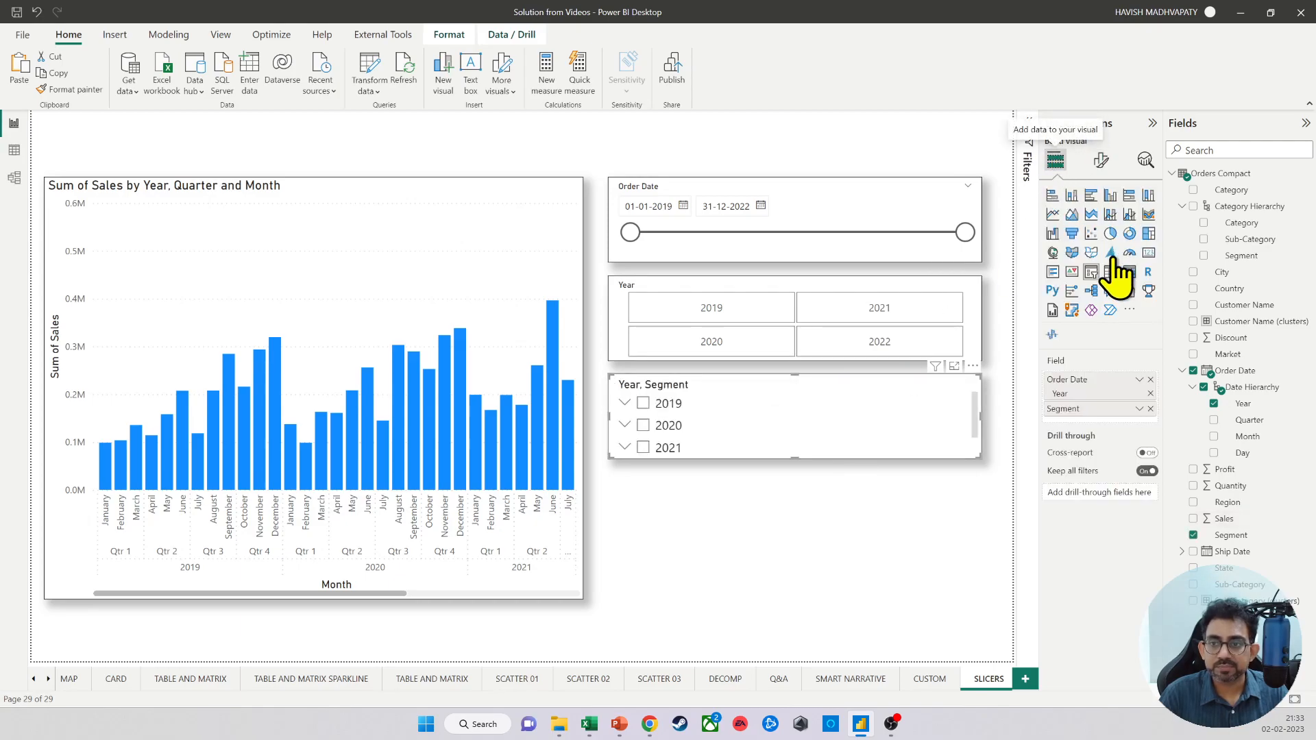
pyautogui.click(1151, 379)
pyautogui.moveTo(794, 456); pyautogui.dragTo(749, 470)
# Step: Duplicate the Segment tile slicer below itself and change the copy's style to Vertical list
pyautogui.hotkey('ctrl', 'c')
pyautogui.hotkey('ctrl', 'v')
pyautogui.click(1101, 160)
pyautogui.click(1096, 223)
pyautogui.click(1064, 224)
pyautogui.click(1083, 255)
pyautogui.click(1114, 317)
pyautogui.click(1112, 336)
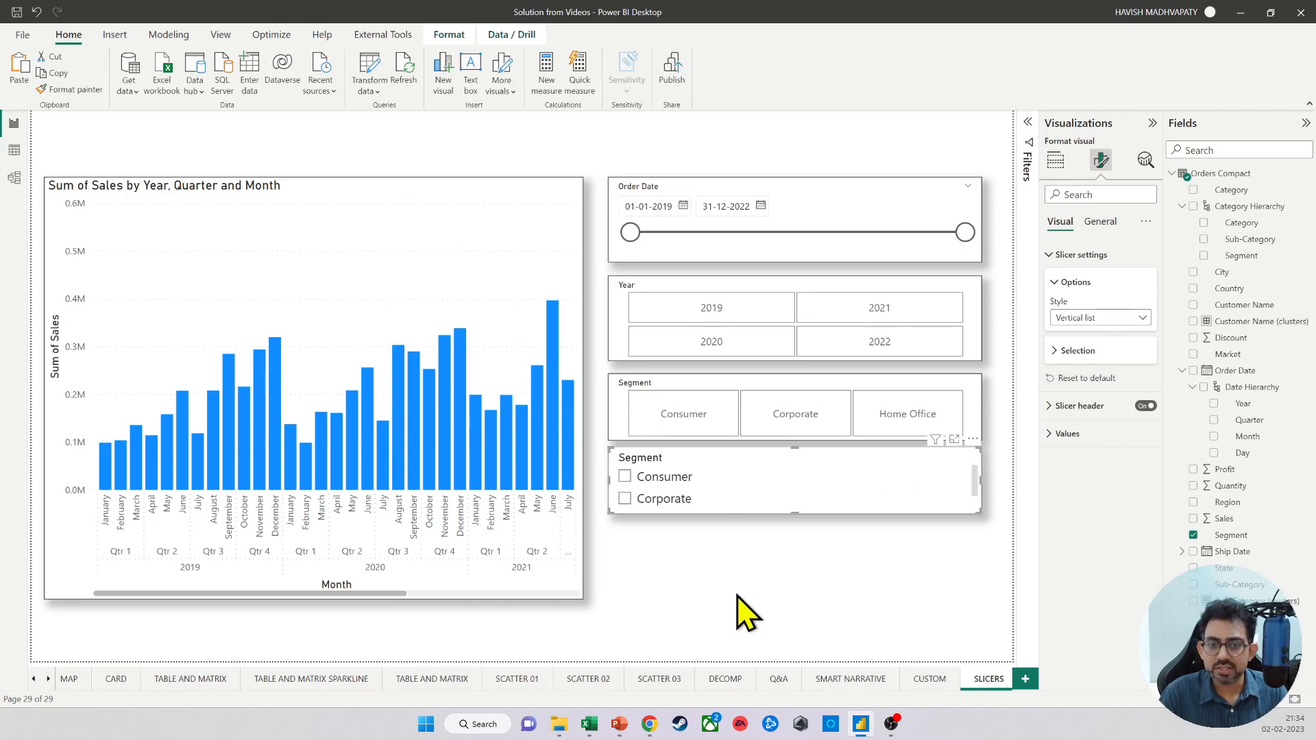
# Step: Make the vertical-list Segment slicer taller and narrower to fit its three options, and place a duplicate beside it
pyautogui.moveTo(795, 512); pyautogui.dragTo(794, 555)
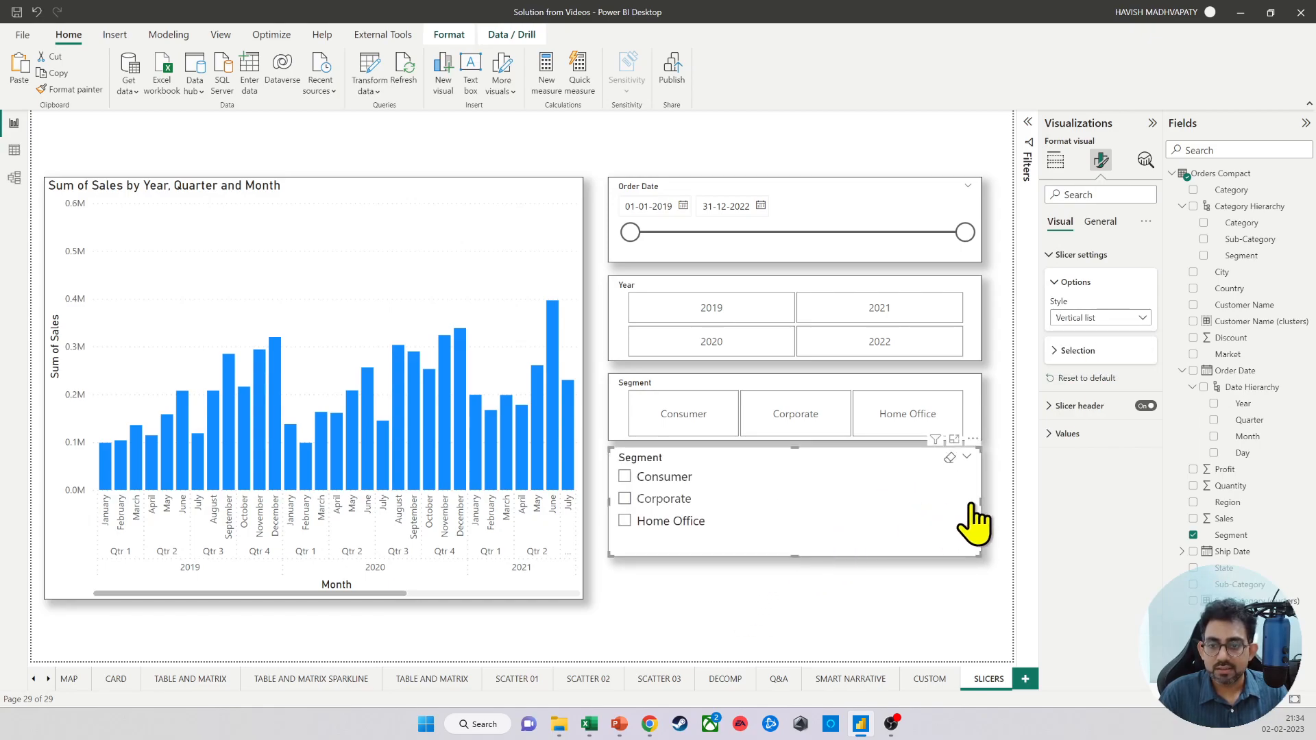
pyautogui.moveTo(979, 501); pyautogui.dragTo(731, 529)
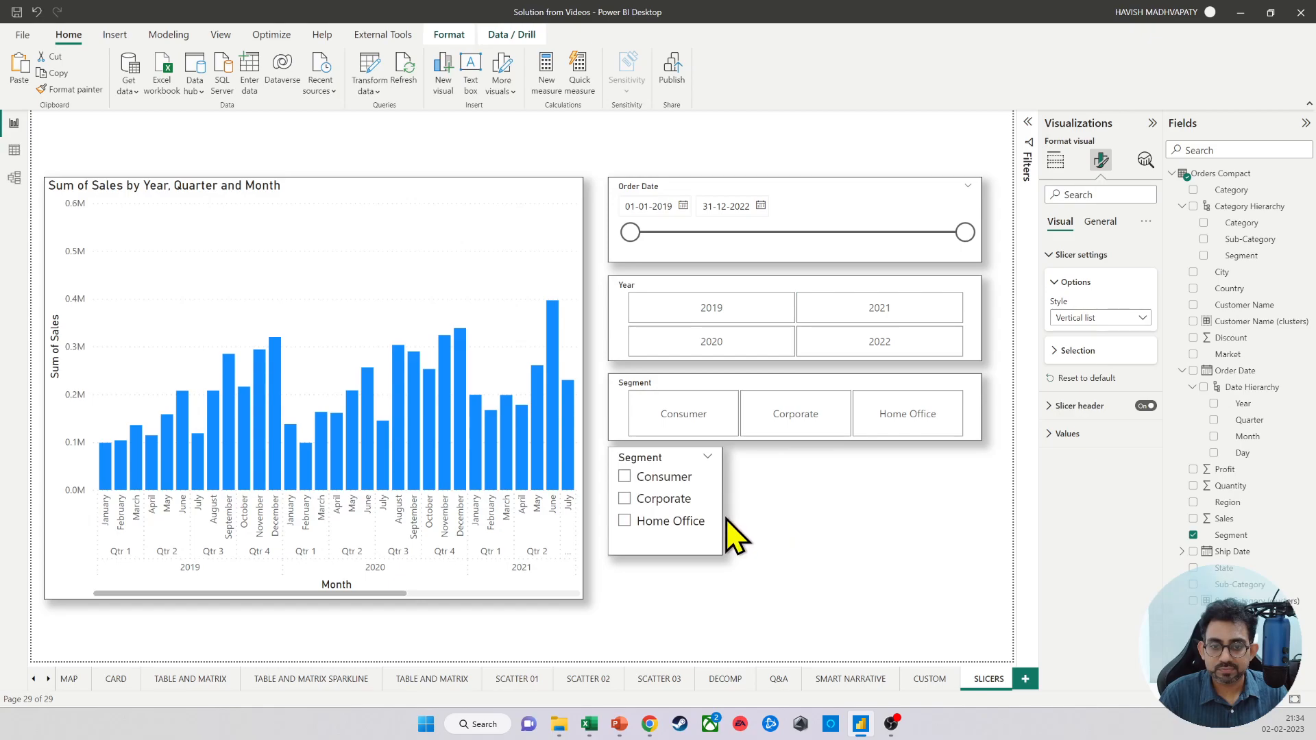
pyautogui.hotkey('ctrl', 'c')
pyautogui.hotkey('ctrl', 'v')
pyautogui.moveTo(709, 548); pyautogui.dragTo(825, 543)
# Step: Change the duplicated Segment list slicer's style to Dropdown and resize it to be shorter and wider
pyautogui.click(1083, 254)
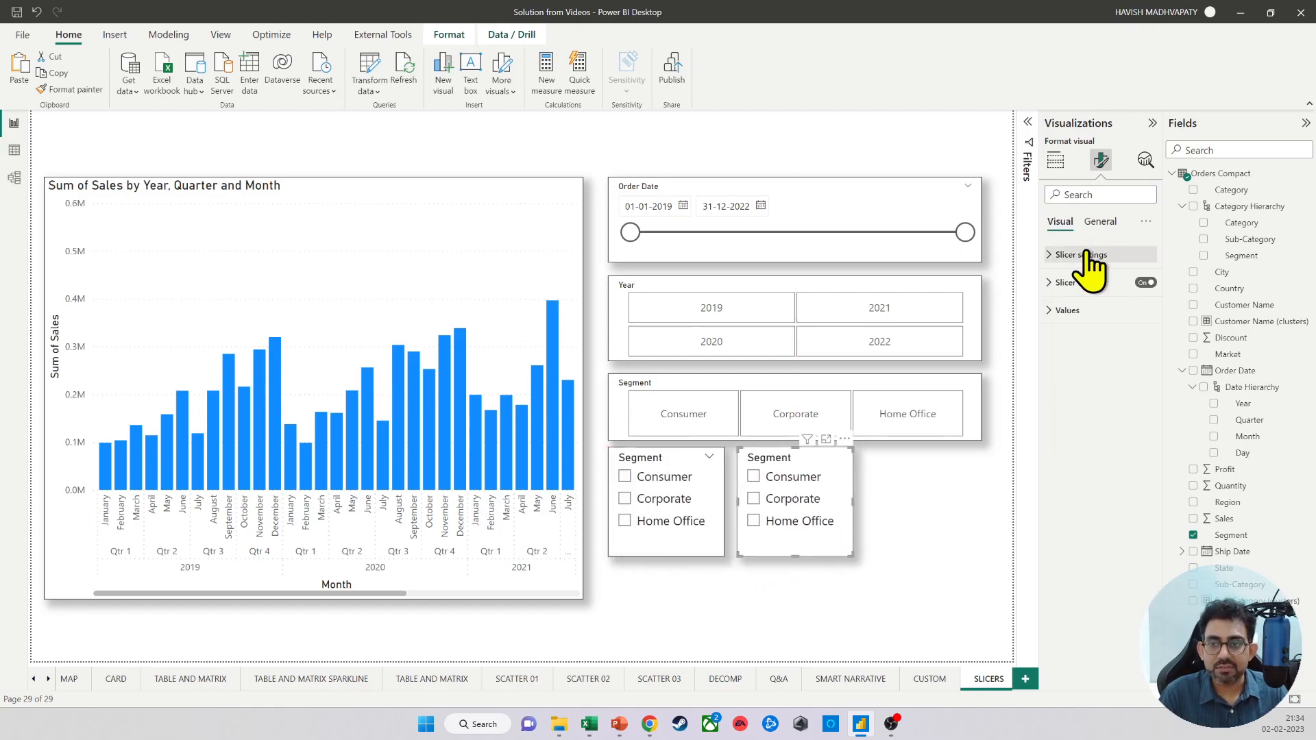
pyautogui.click(1083, 351)
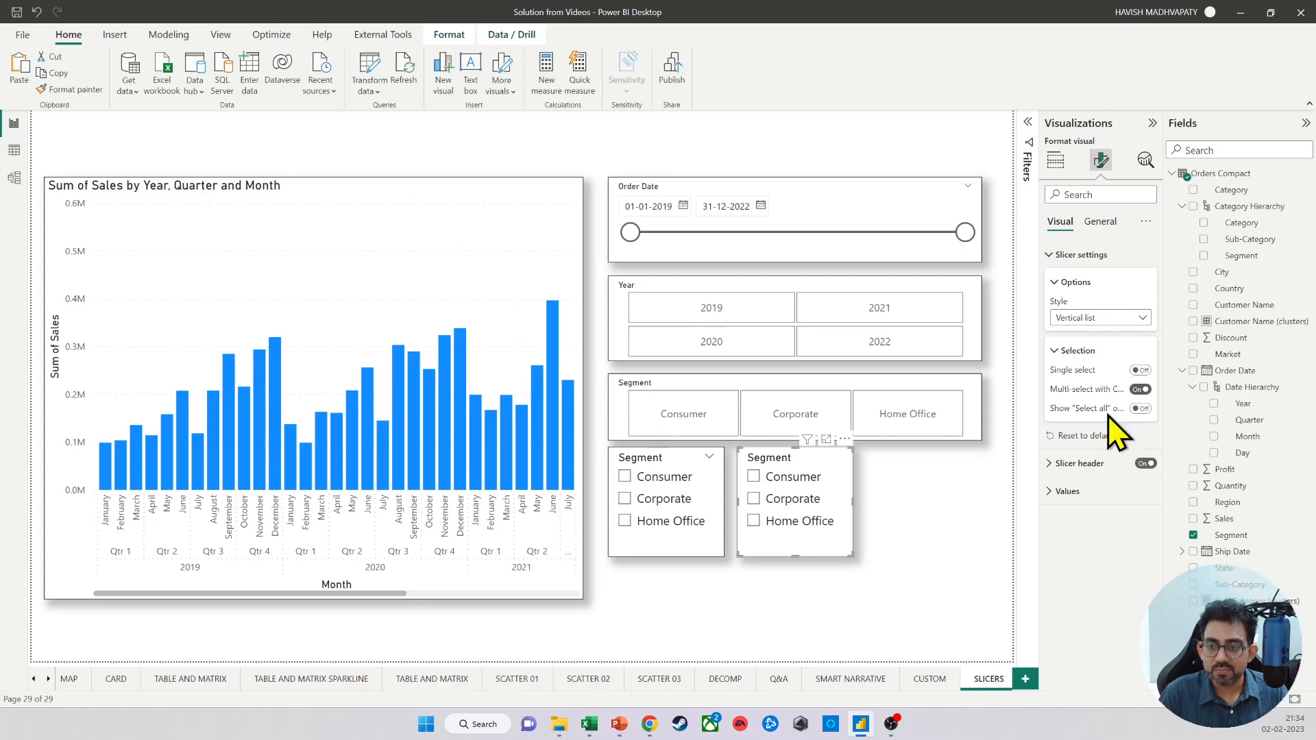
pyautogui.click(1086, 318)
pyautogui.click(1077, 367)
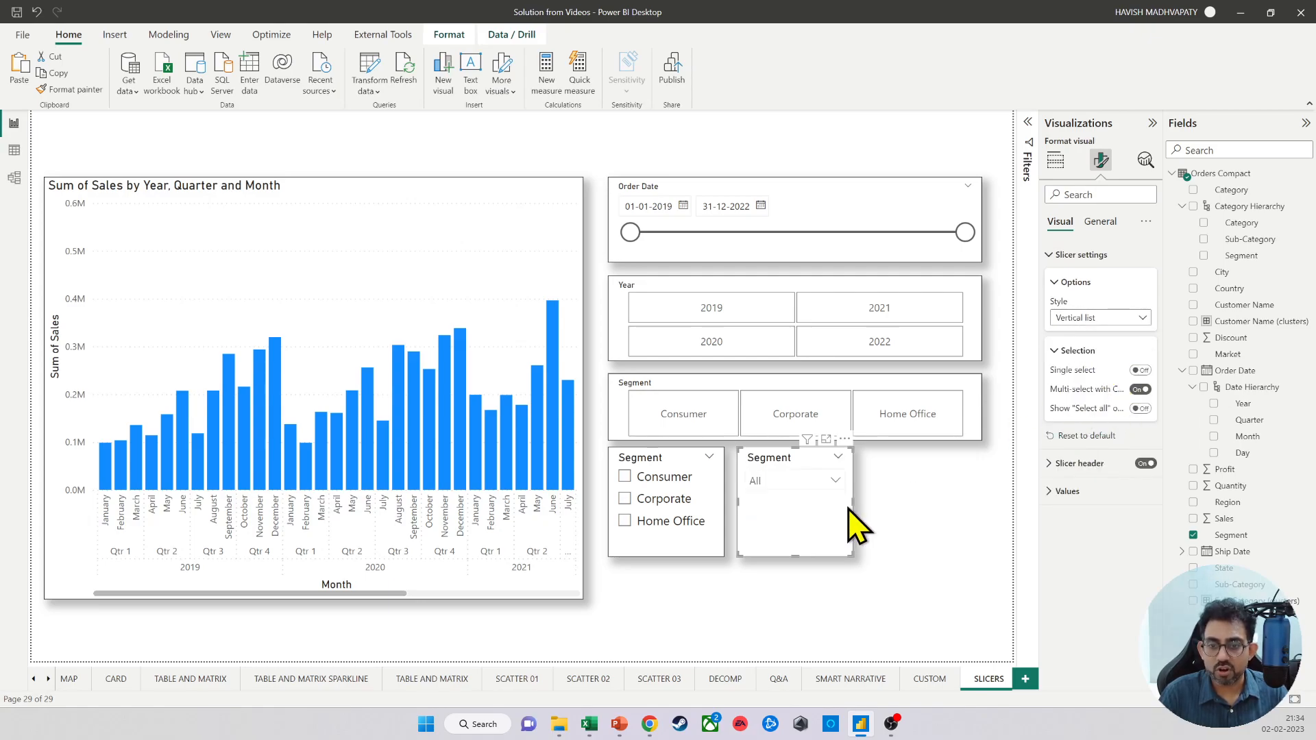
pyautogui.click(838, 483)
pyautogui.click(838, 484)
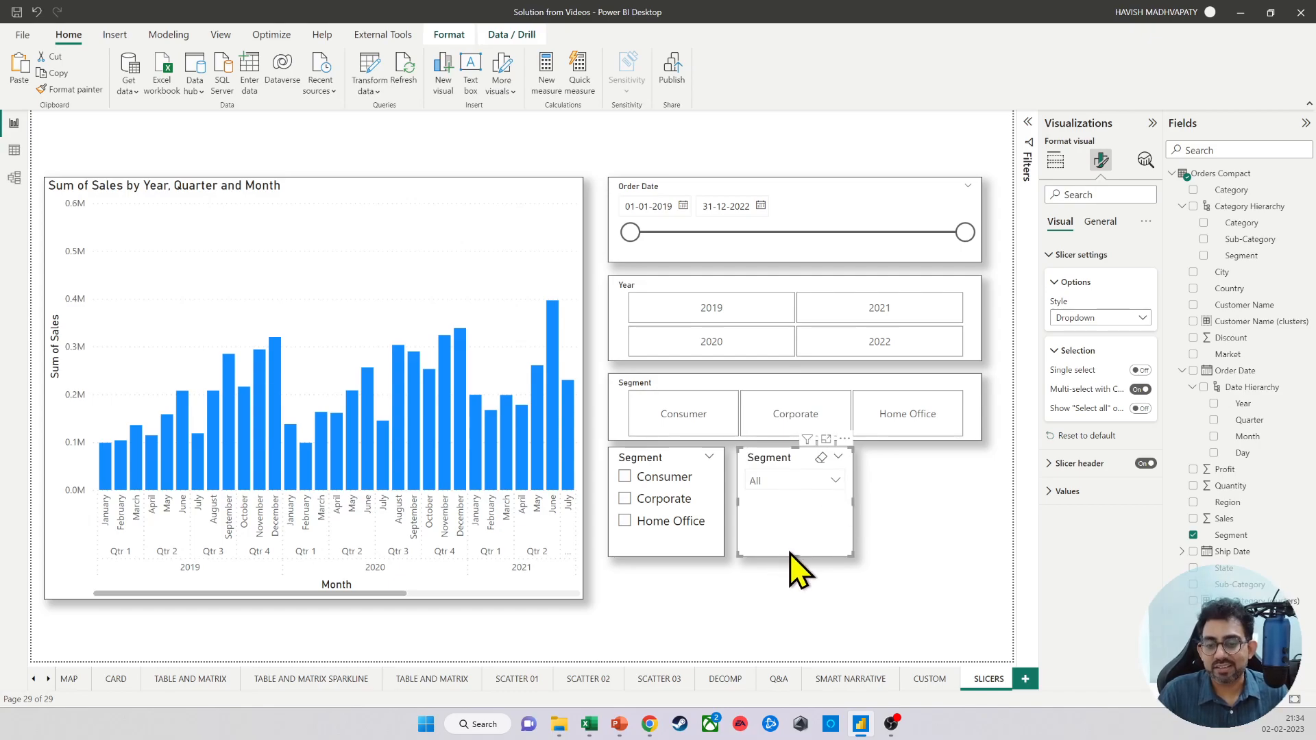
pyautogui.moveTo(793, 555); pyautogui.dragTo(795, 519)
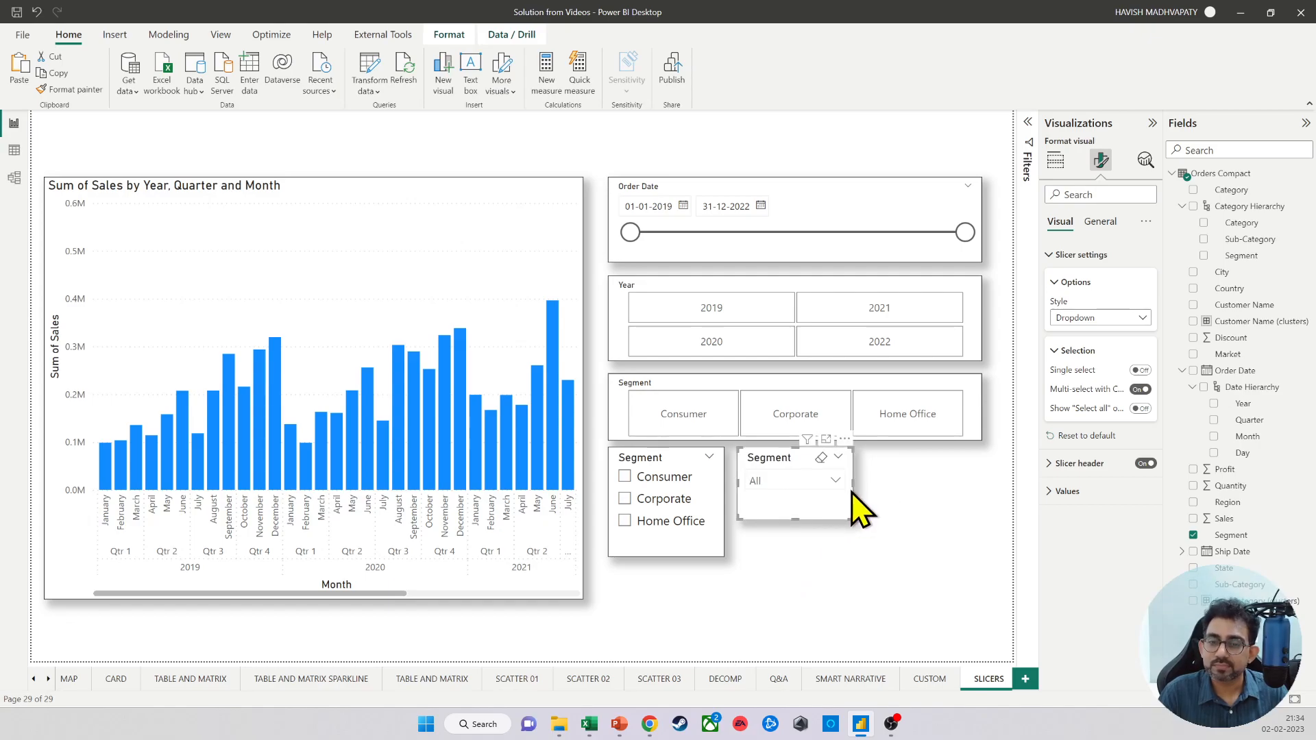
pyautogui.moveTo(855, 482); pyautogui.dragTo(885, 482)
# Step: Add the Category field below Segment in the vertical-list slicer
pyautogui.click(717, 545)
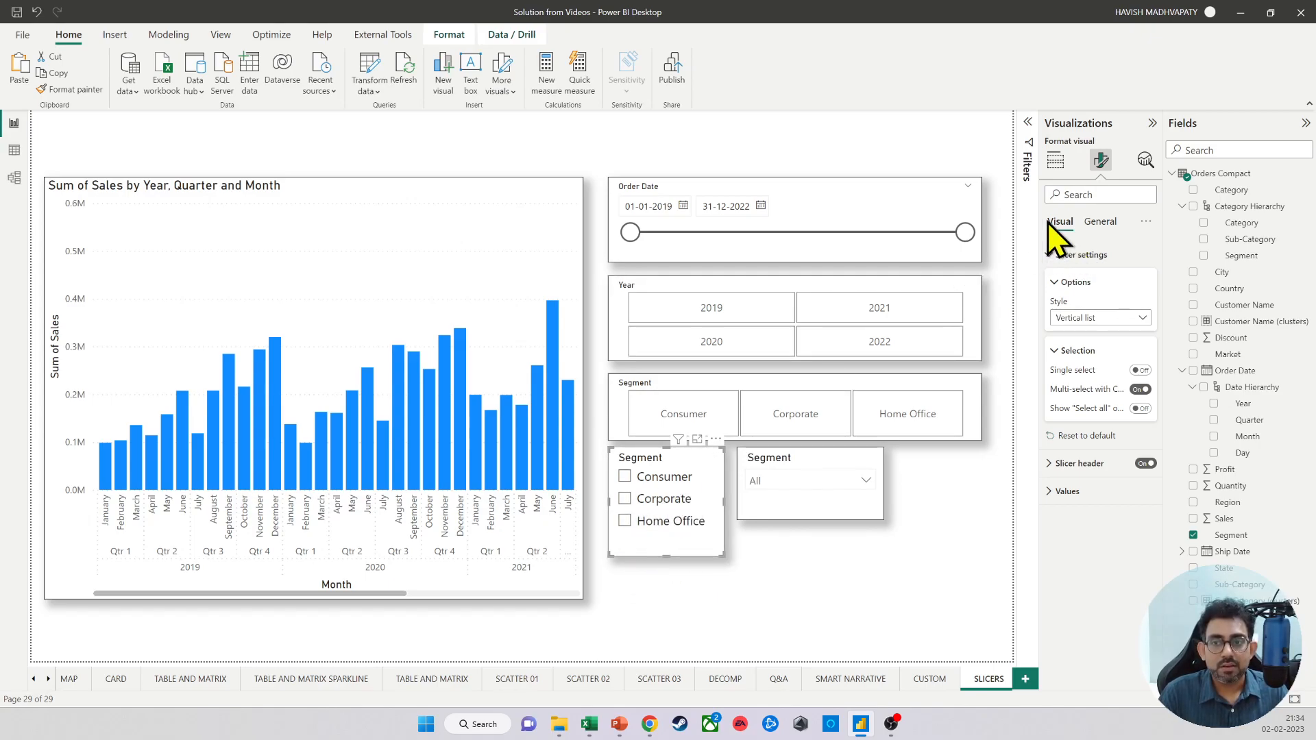
pyautogui.click(1055, 160)
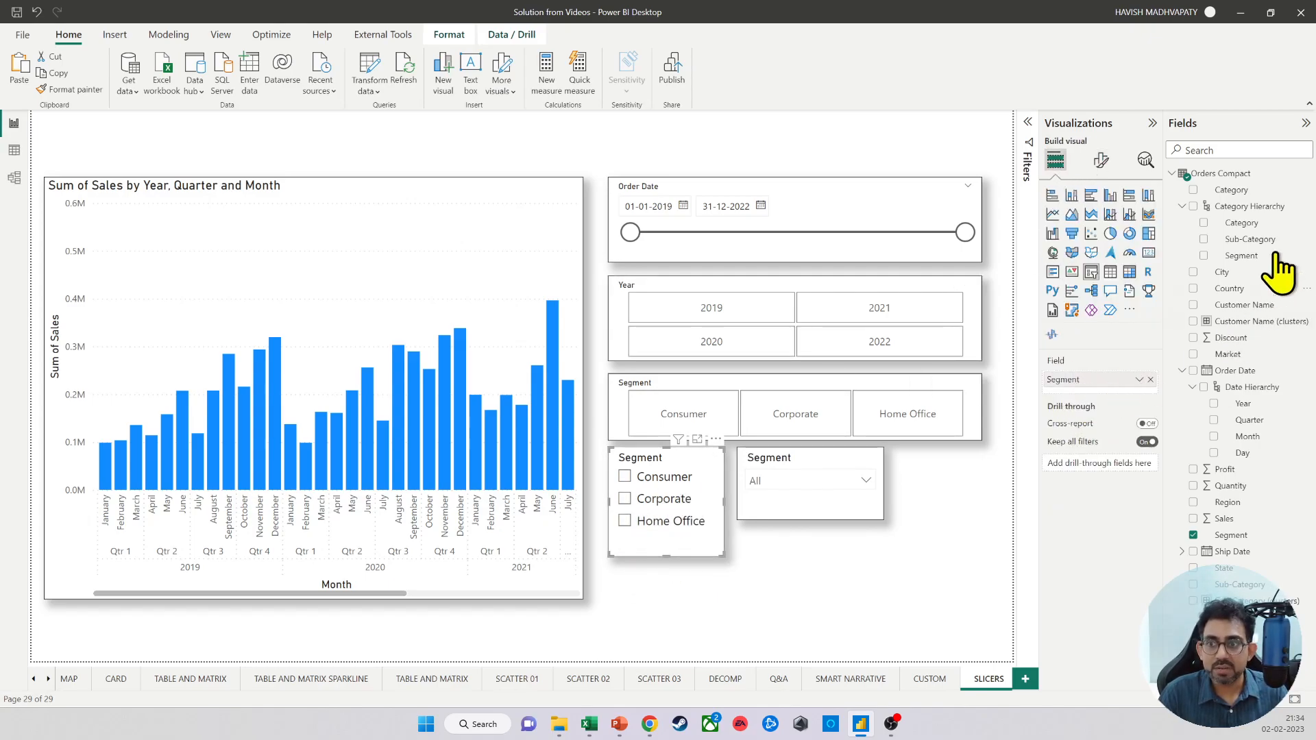
pyautogui.moveTo(1240, 190); pyautogui.dragTo(1121, 387)
# Step: Move the Segment dropdown slicer aside and enlarge the Segment and Category list slicer in both directions
pyautogui.moveTo(823, 463); pyautogui.dragTo(877, 463)
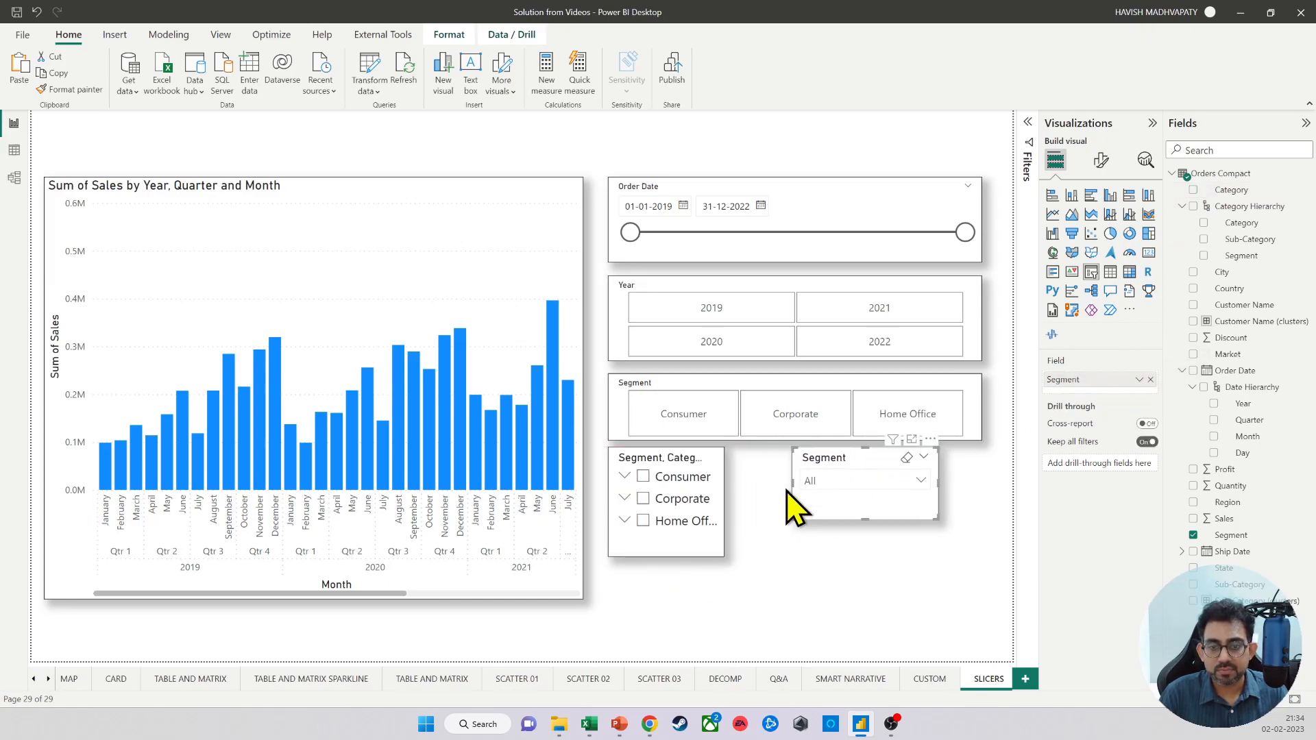
pyautogui.click(684, 554)
pyautogui.moveTo(723, 556); pyautogui.dragTo(775, 603)
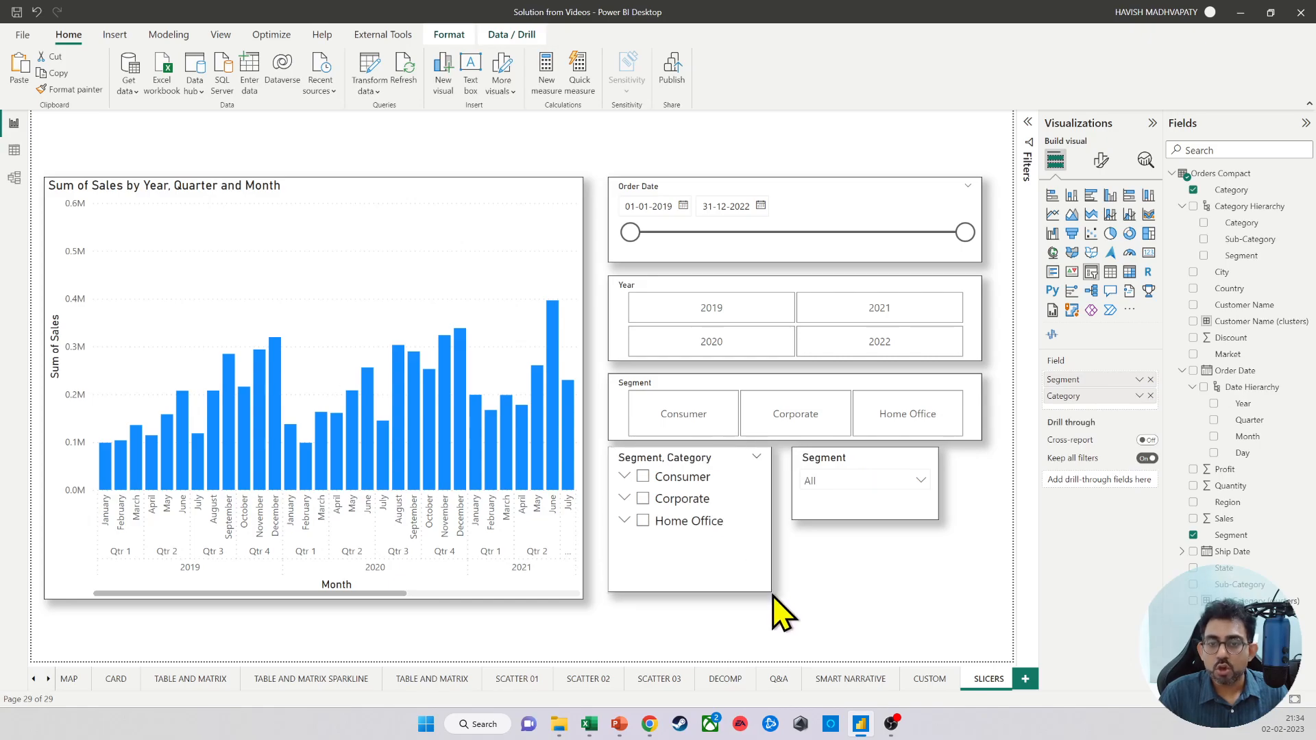
# Step: Expand Consumer in the hierarchical slicer, filter by Furniture and by the whole segment, and clear the selection
pyautogui.click(625, 477)
pyautogui.click(658, 498)
pyautogui.click(643, 477)
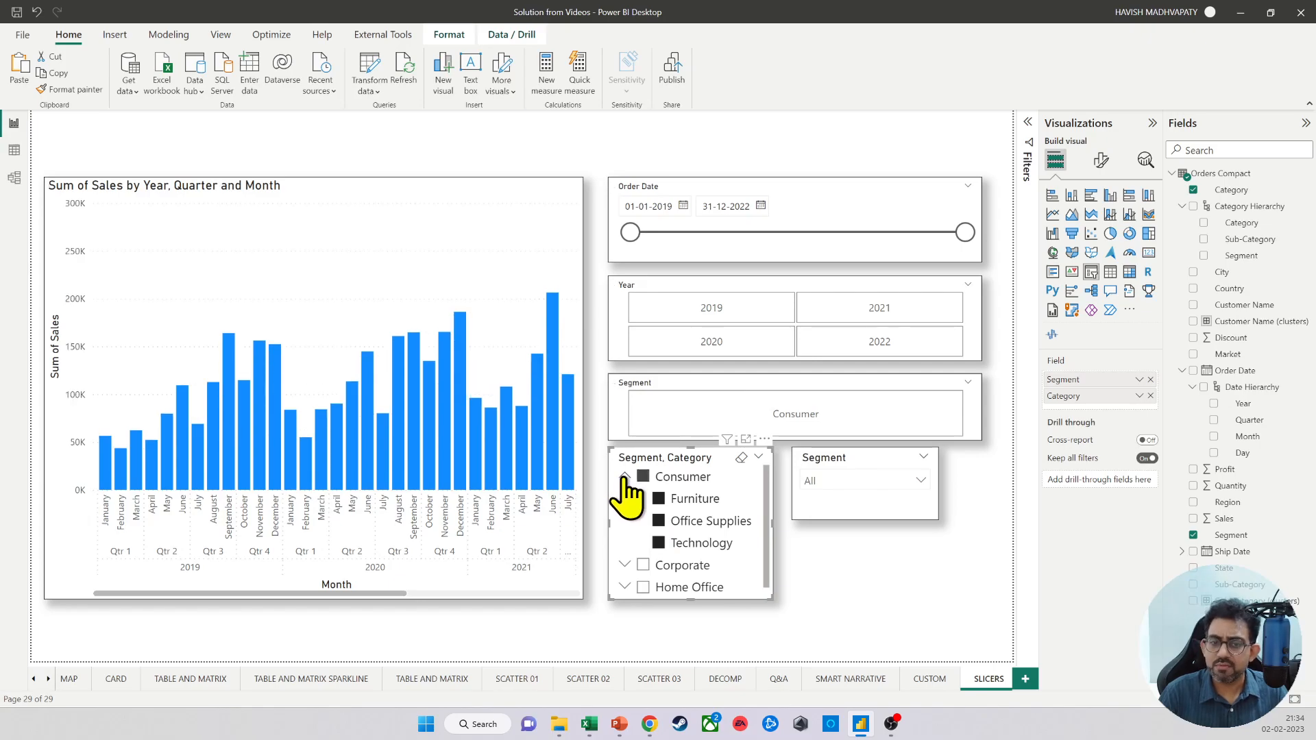
pyautogui.click(624, 477)
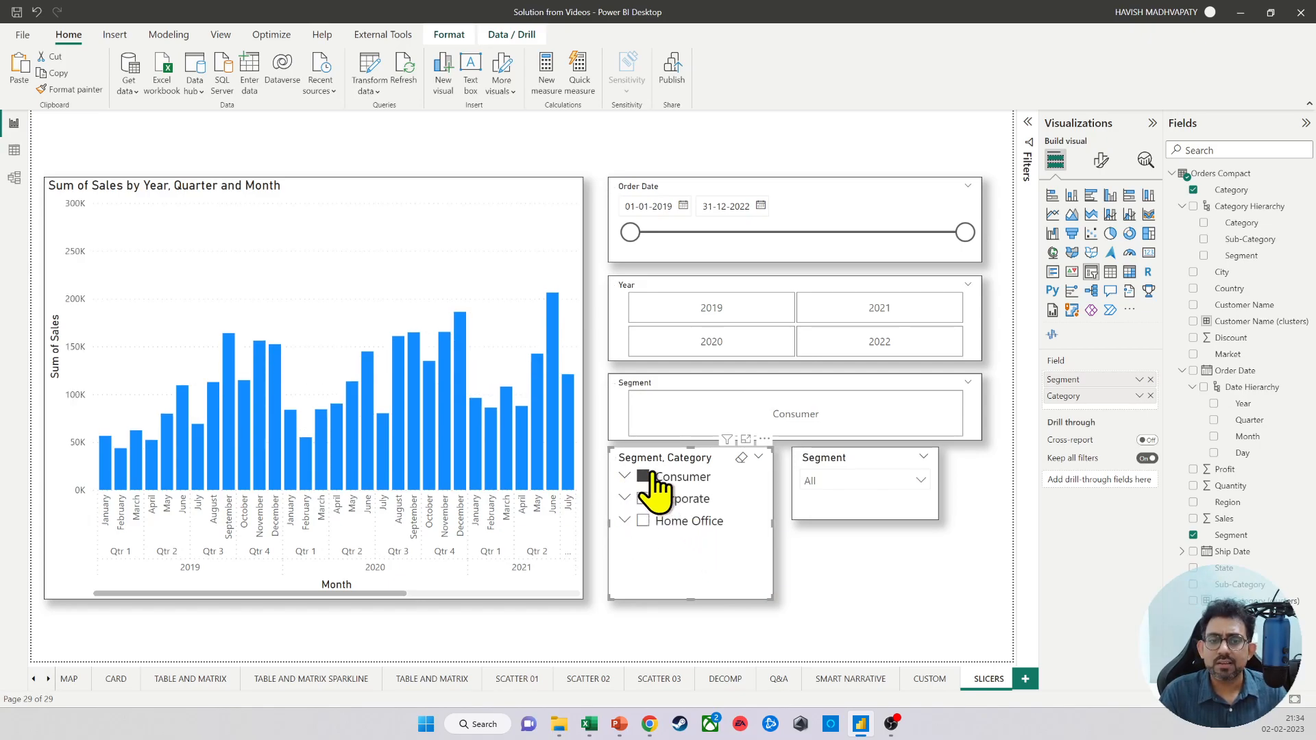
pyautogui.click(643, 478)
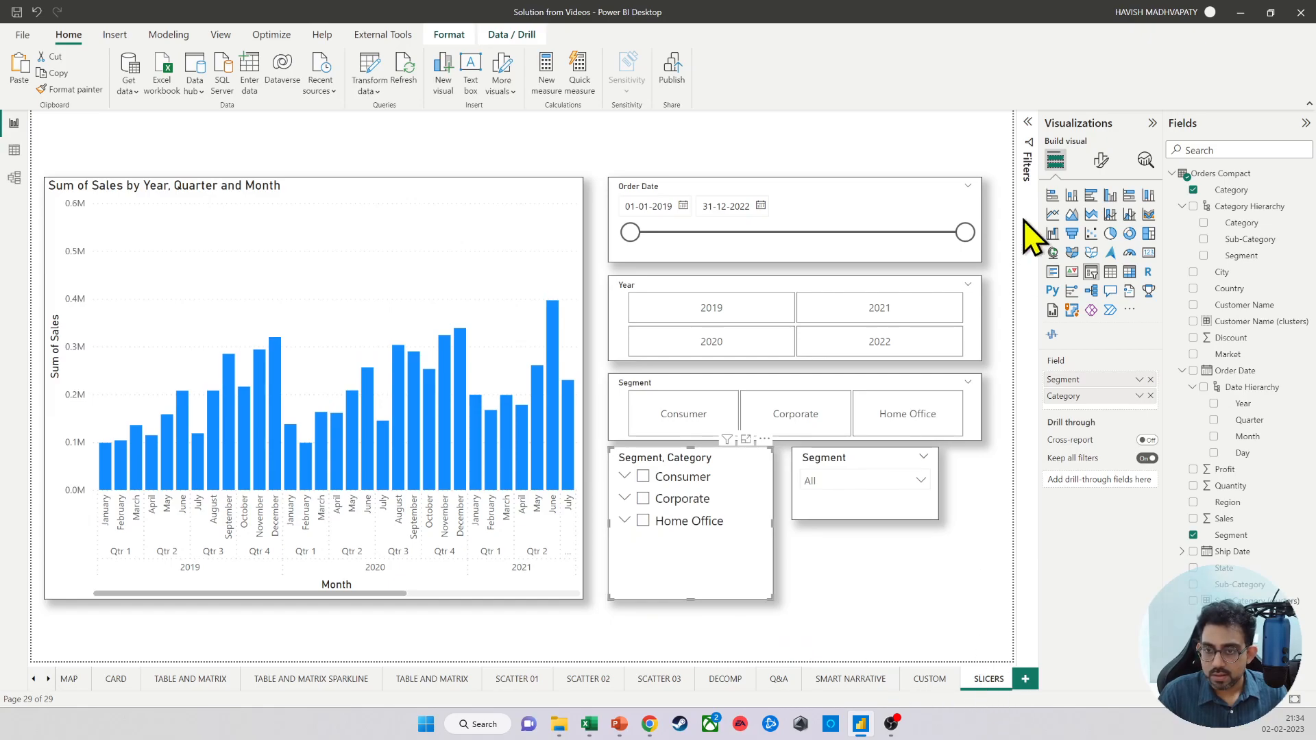
# Step: Change the Order Date slicer's style to Relative Date
pyautogui.click(879, 197)
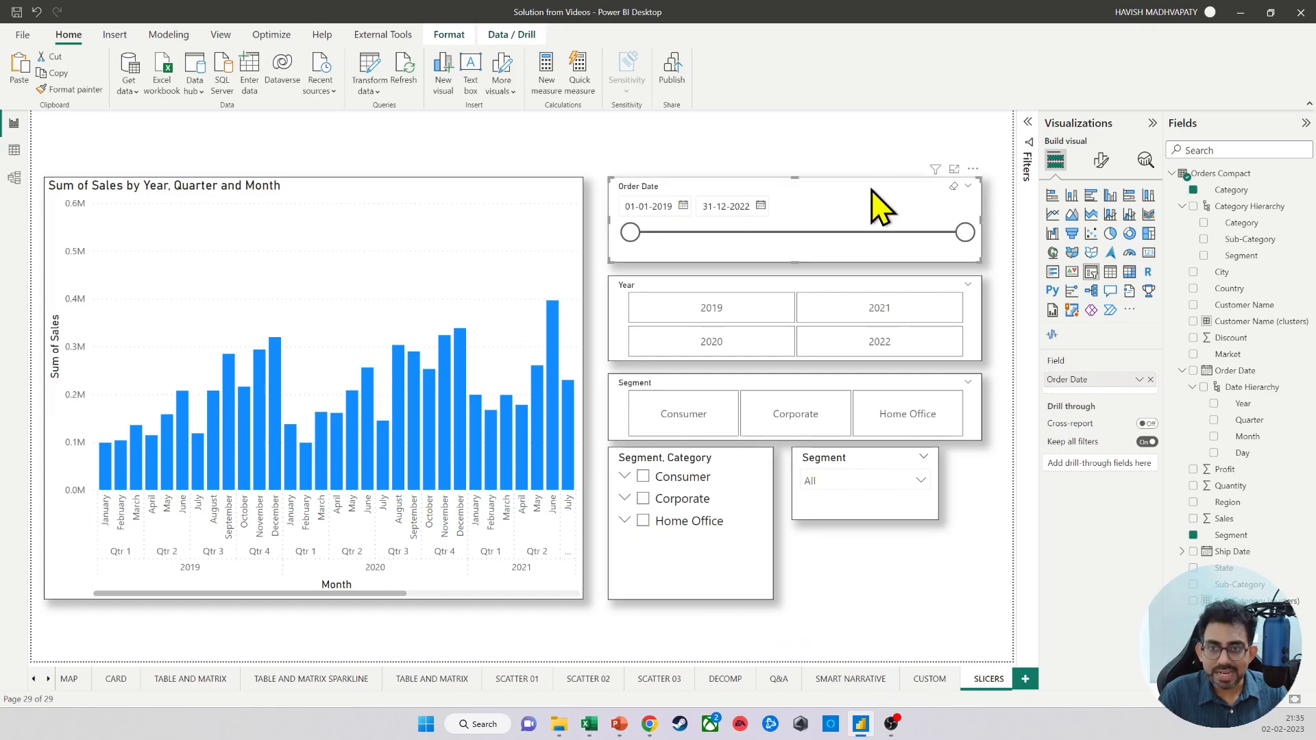
pyautogui.click(967, 188)
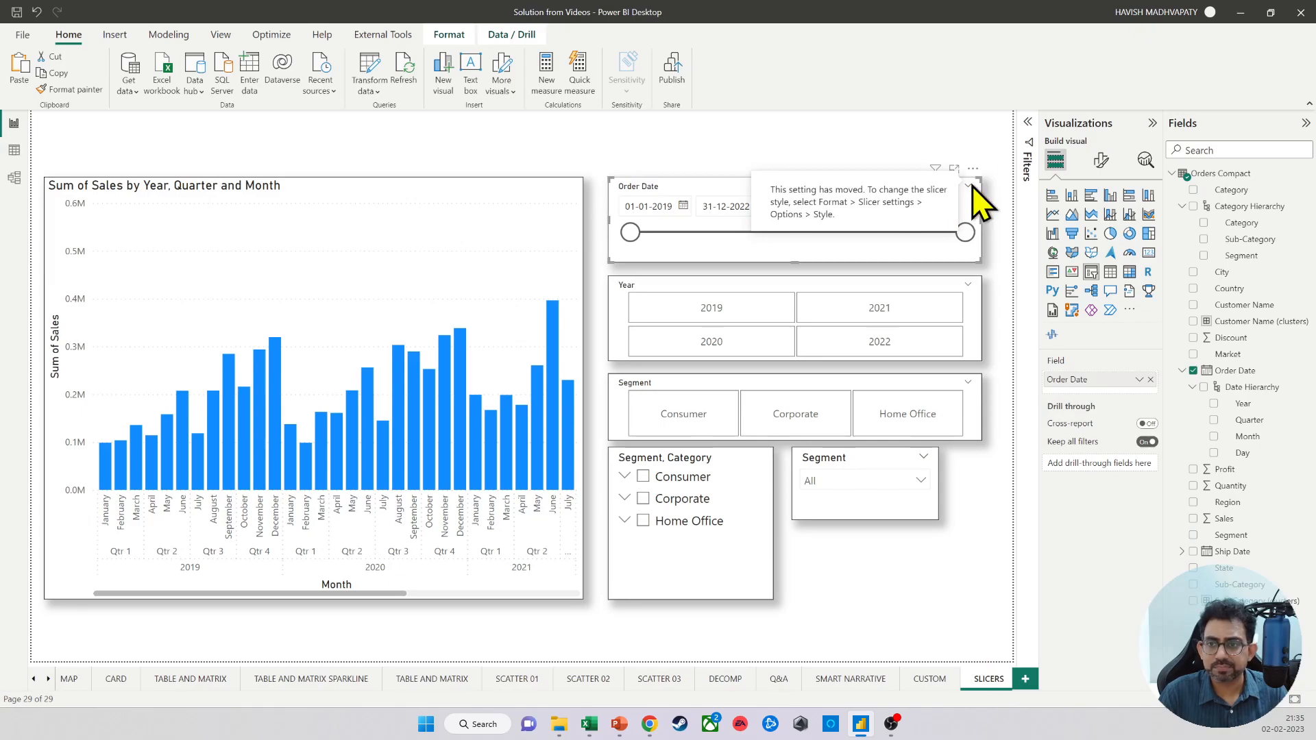
pyautogui.click(1101, 159)
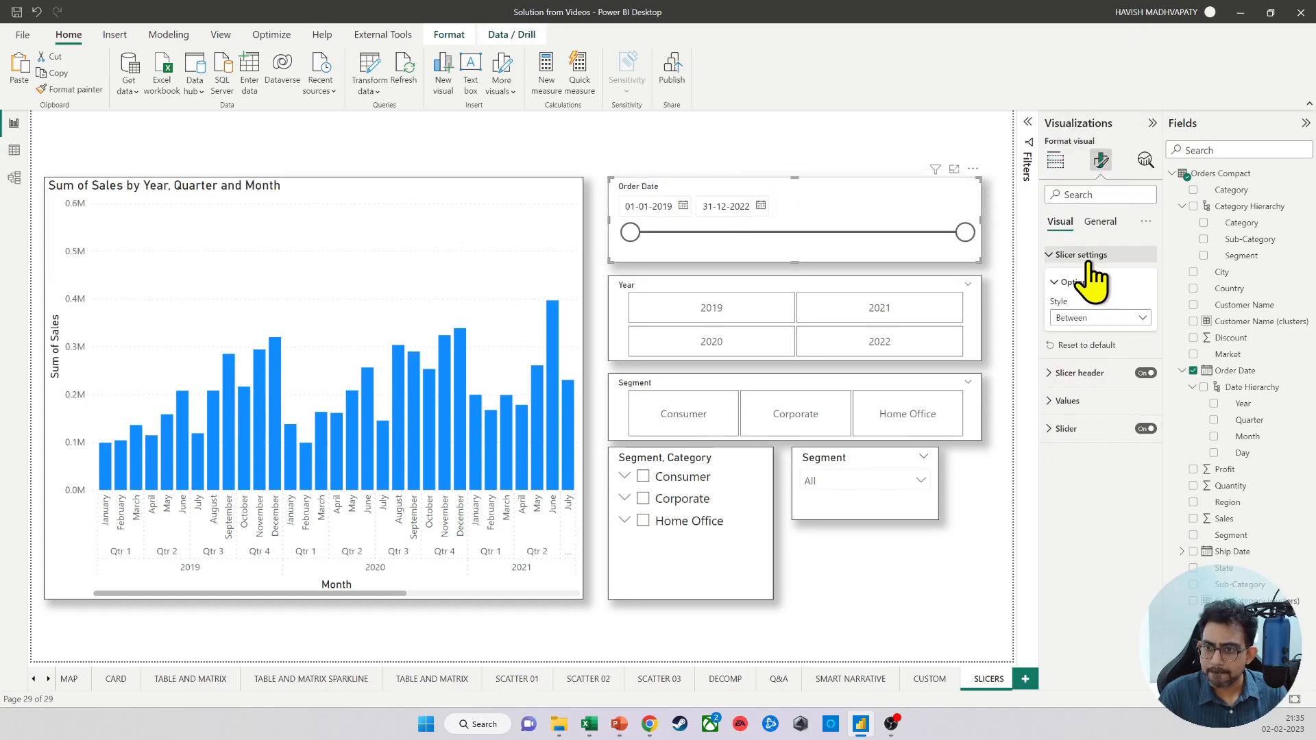
pyautogui.click(1100, 317)
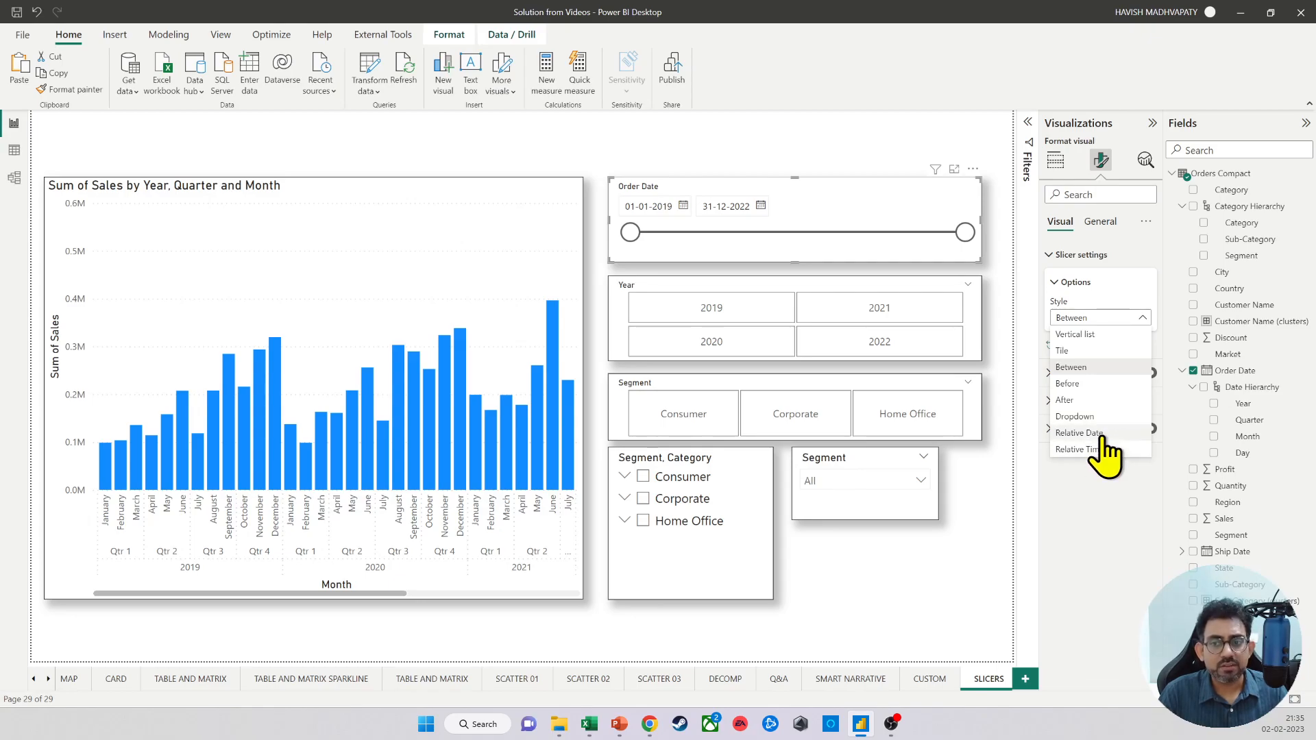
pyautogui.click(1080, 433)
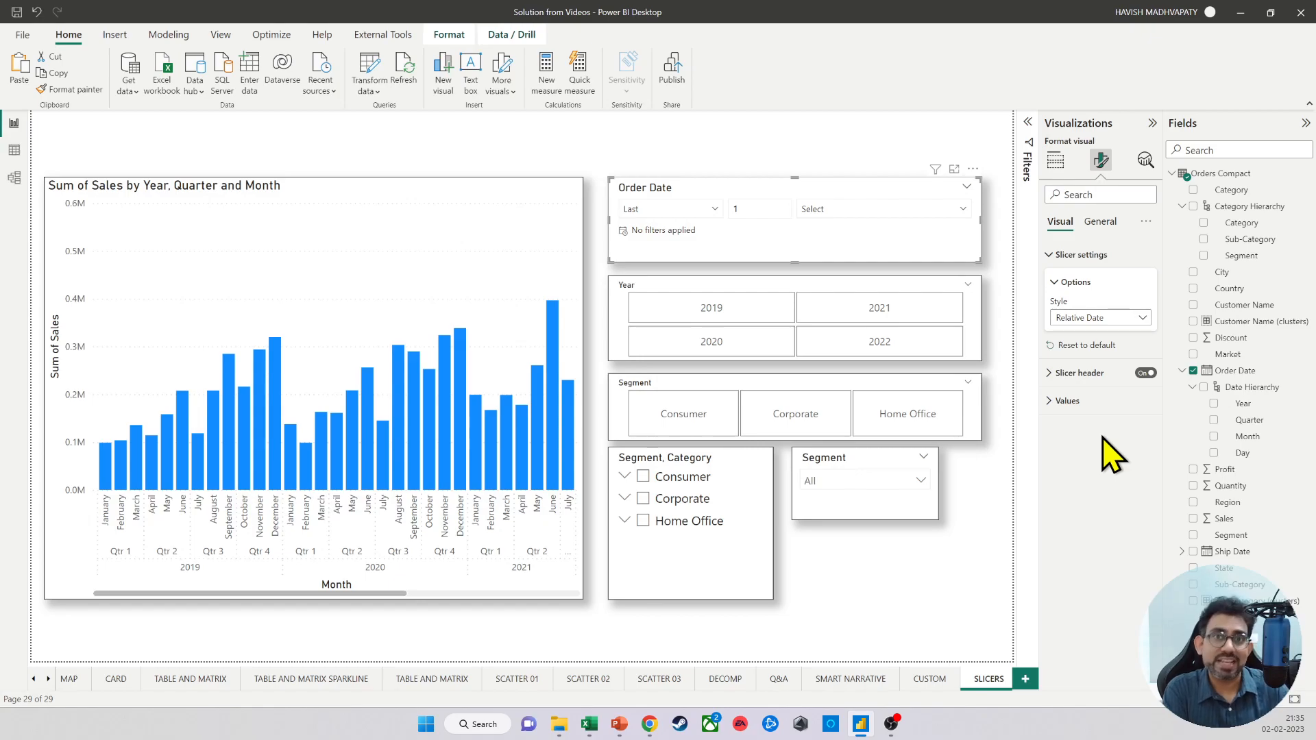
# Step: Filter the Order Date slicer to the last 500 days and change its style to After
pyautogui.click(847, 210)
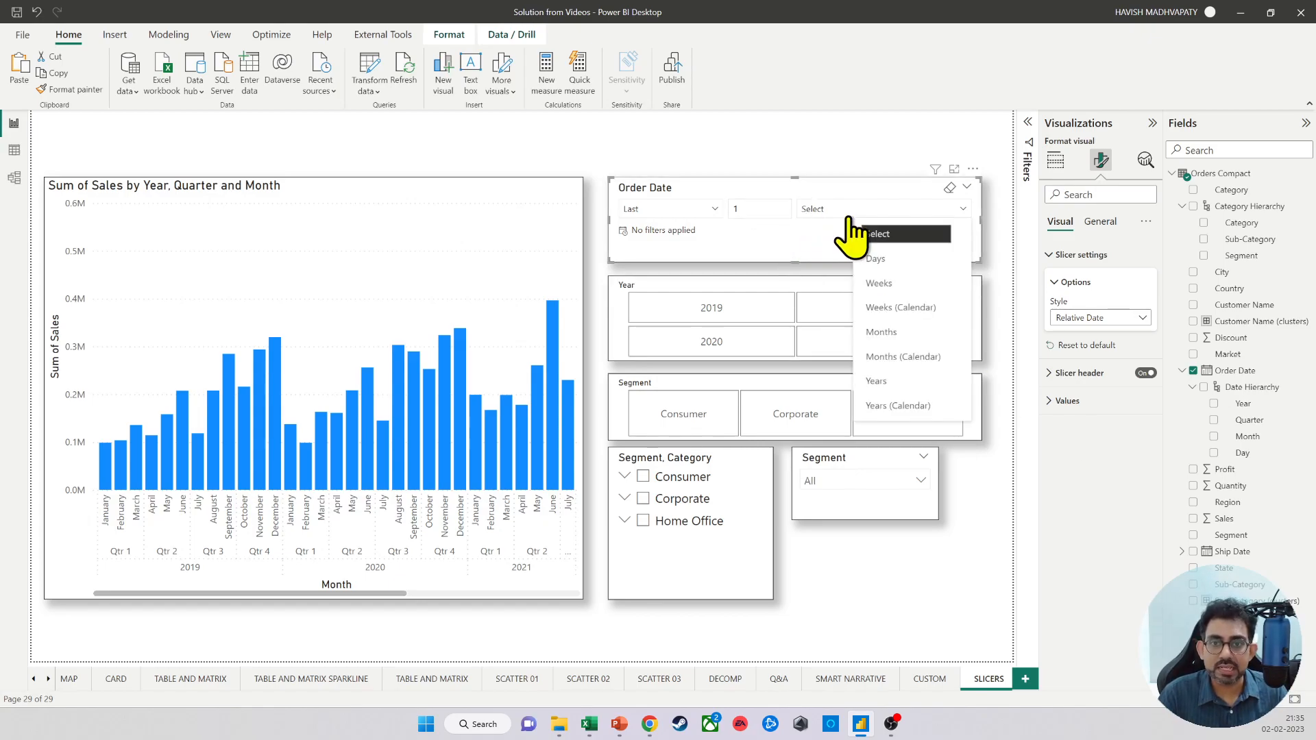
pyautogui.click(877, 259)
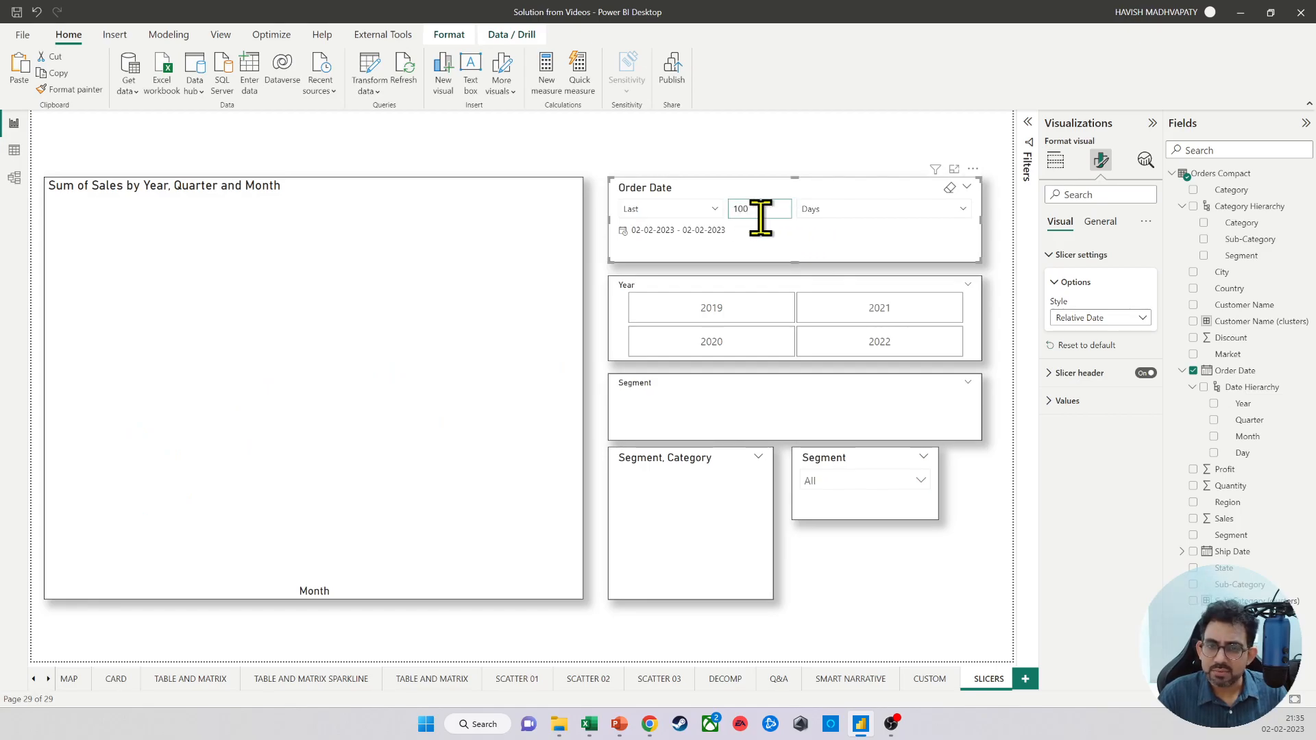
pyautogui.moveTo(758, 214); pyautogui.dragTo(713, 233)
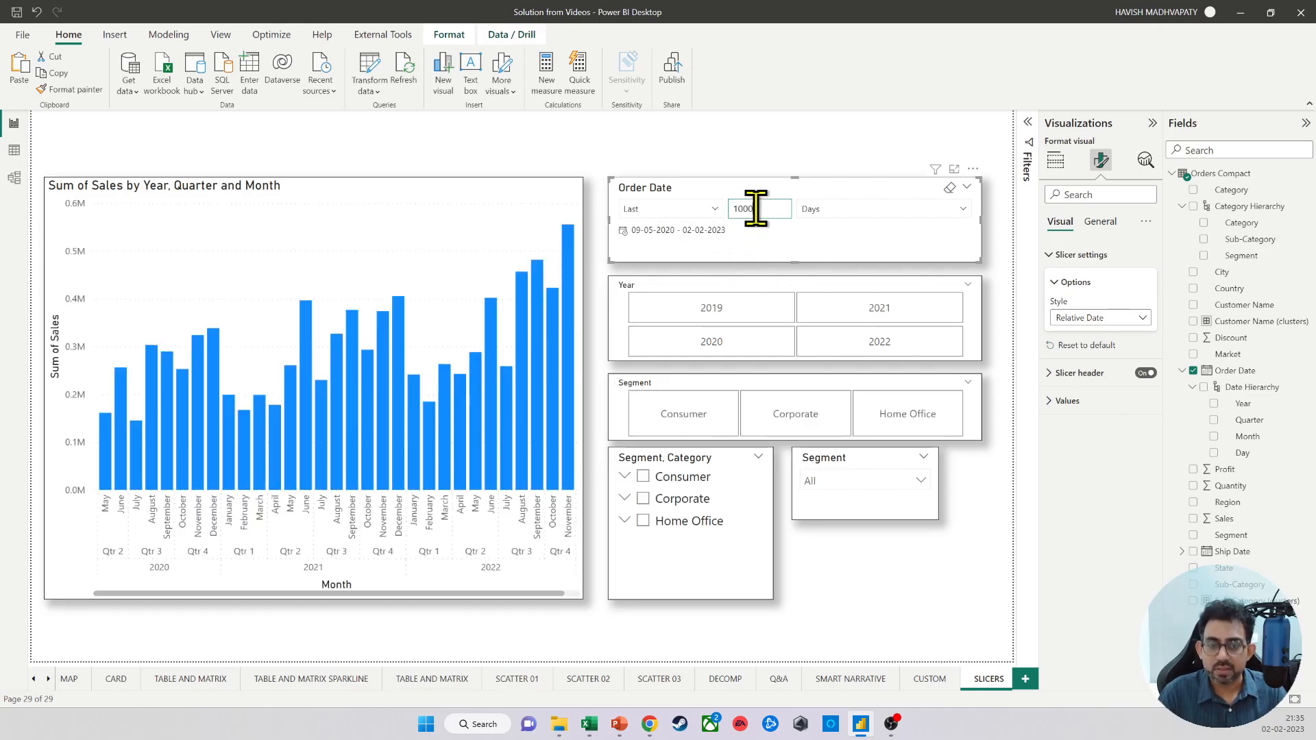
pyautogui.write('500')
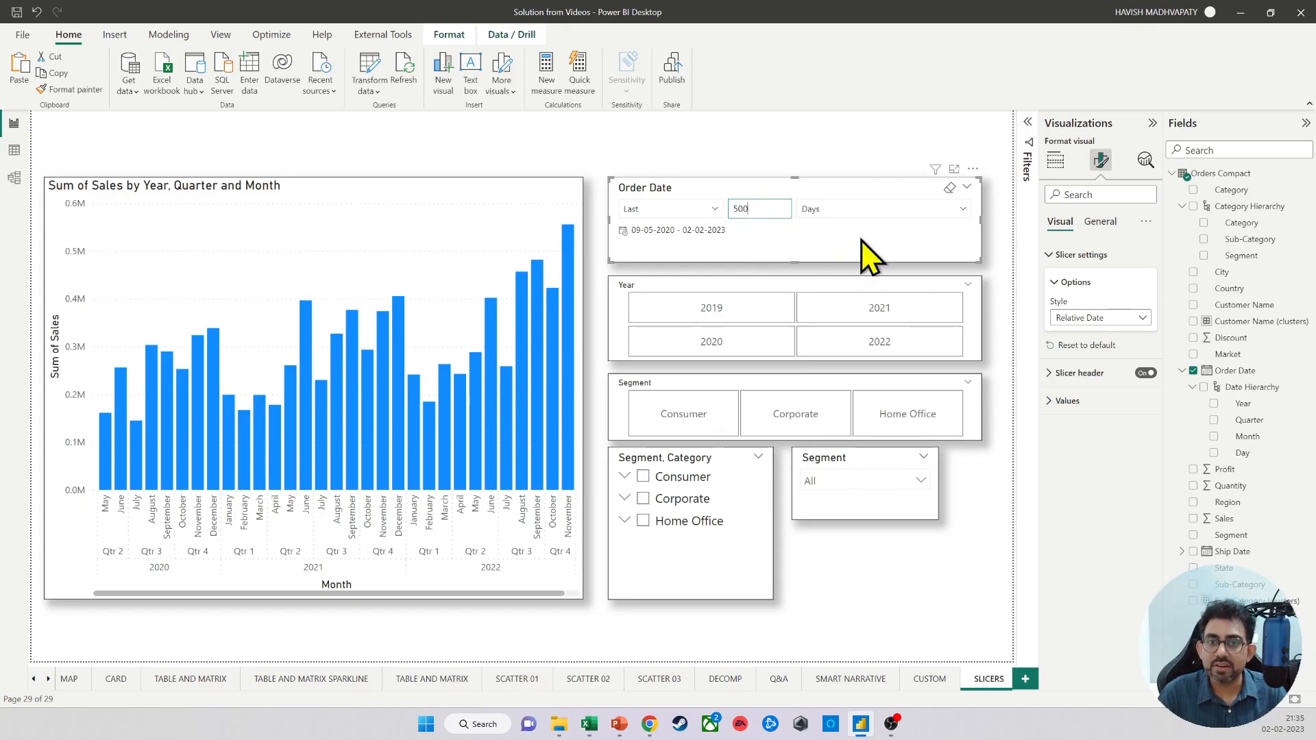
pyautogui.click(811, 240)
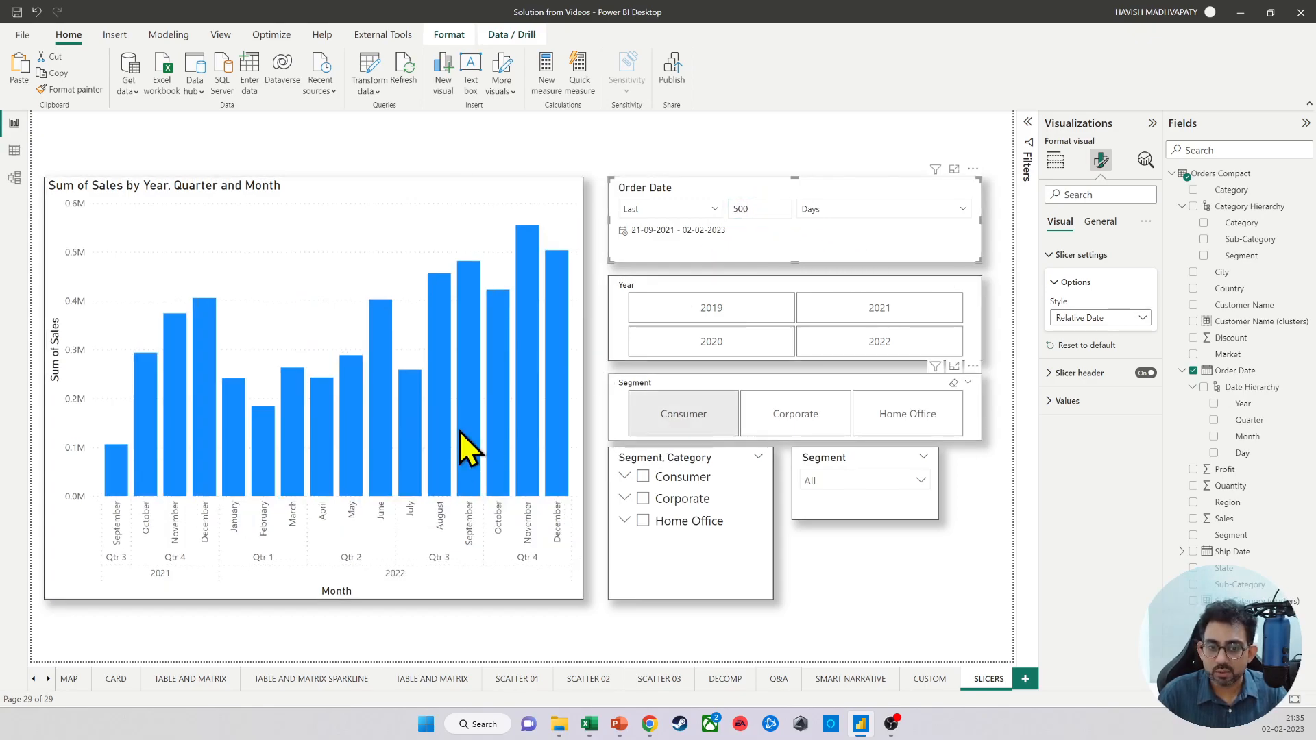
pyautogui.click(1105, 318)
pyautogui.click(1101, 398)
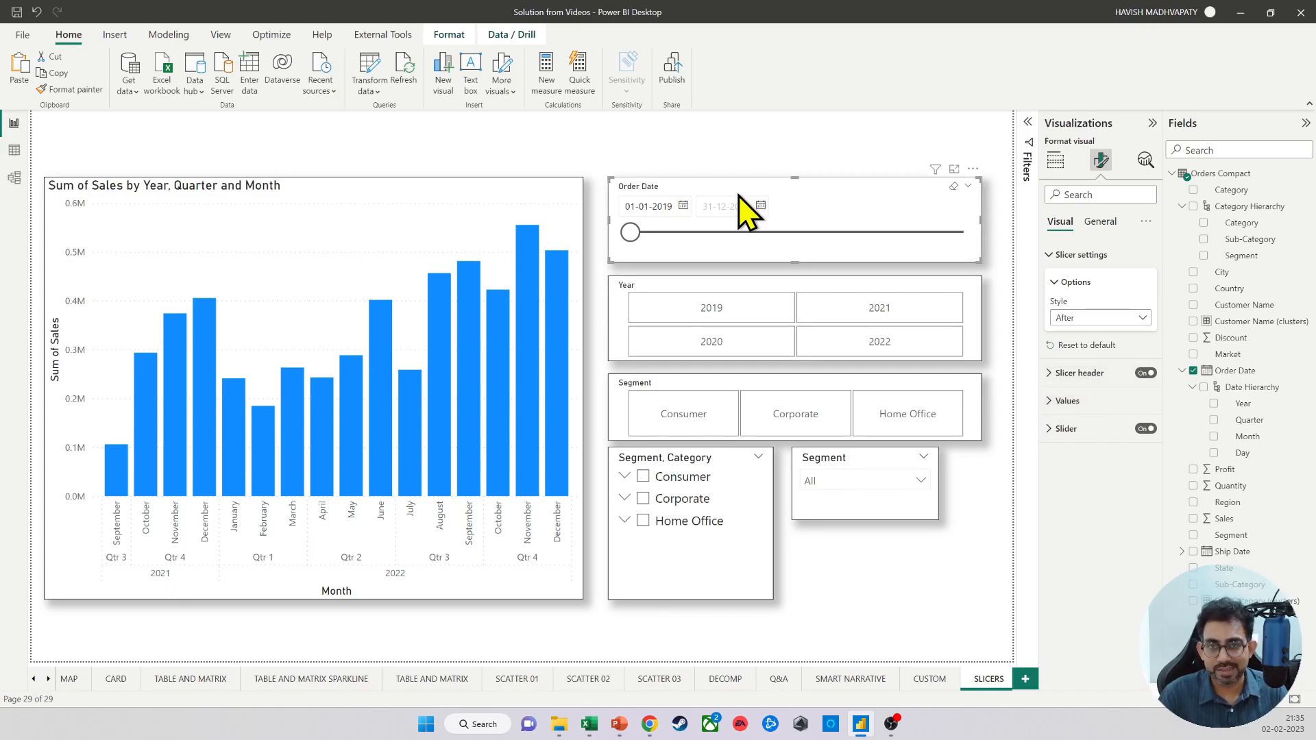
# Step: Duplicate the SLICERS page and rename the copy as FILTER
pyautogui.rightClick(993, 684)
pyautogui.click(1013, 628)
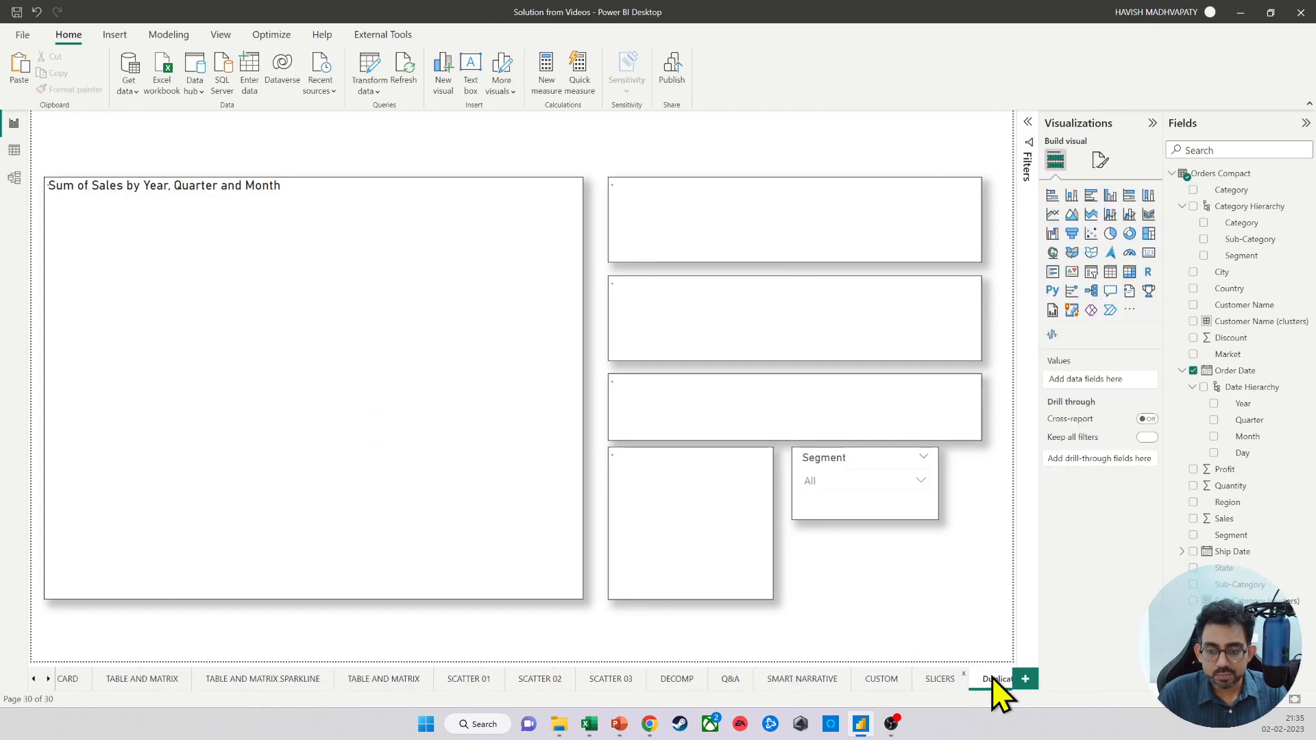
pyautogui.doubleClick(993, 678)
pyautogui.write('ILTER')
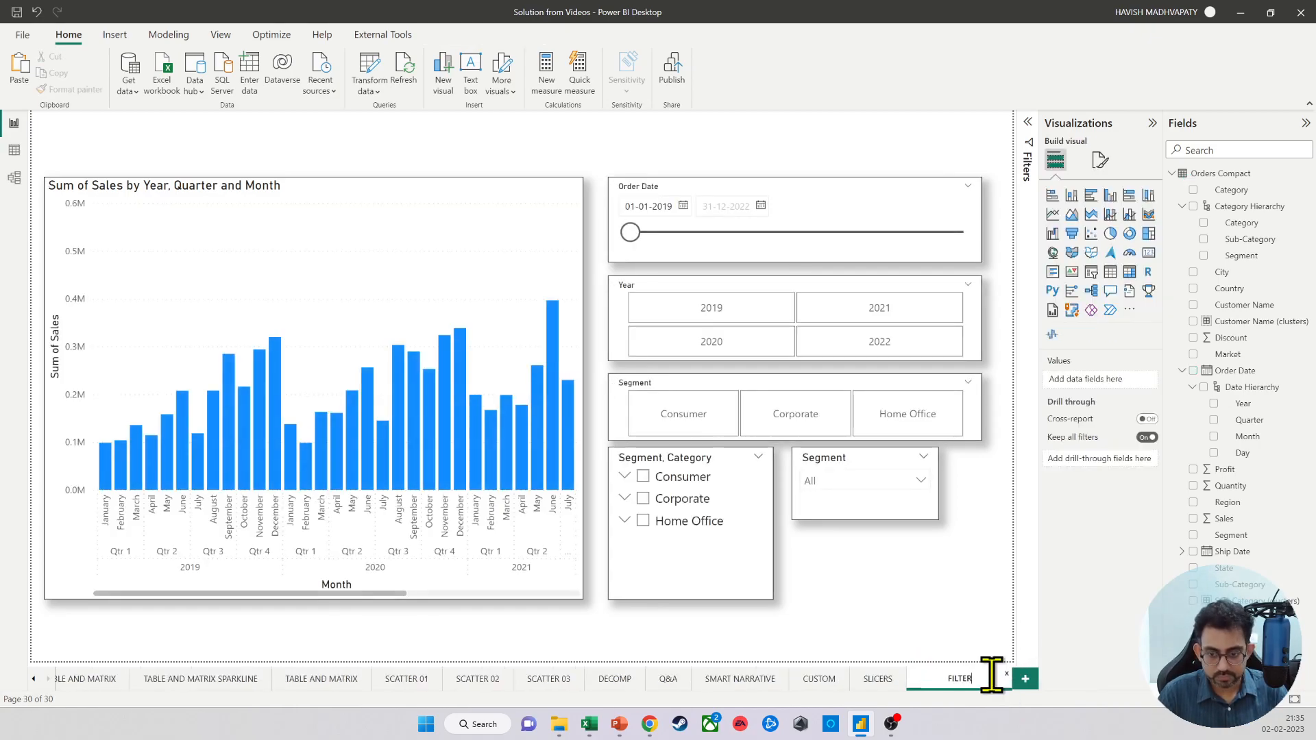
pyautogui.press('Return')
# Step: Delete all five slicers from the FILTER page, leaving only the column chart
pyautogui.click(811, 518)
pyautogui.press('Delete')
pyautogui.click(761, 497)
pyautogui.press('Delete')
pyautogui.click(805, 408)
pyautogui.press('Delete')
pyautogui.click(843, 308)
pyautogui.press('Delete')
pyautogui.click(838, 205)
pyautogui.press('Delete')
# Step: Expand the filter settings for the sales column chart and drill the chart up to quarter level
pyautogui.click(507, 247)
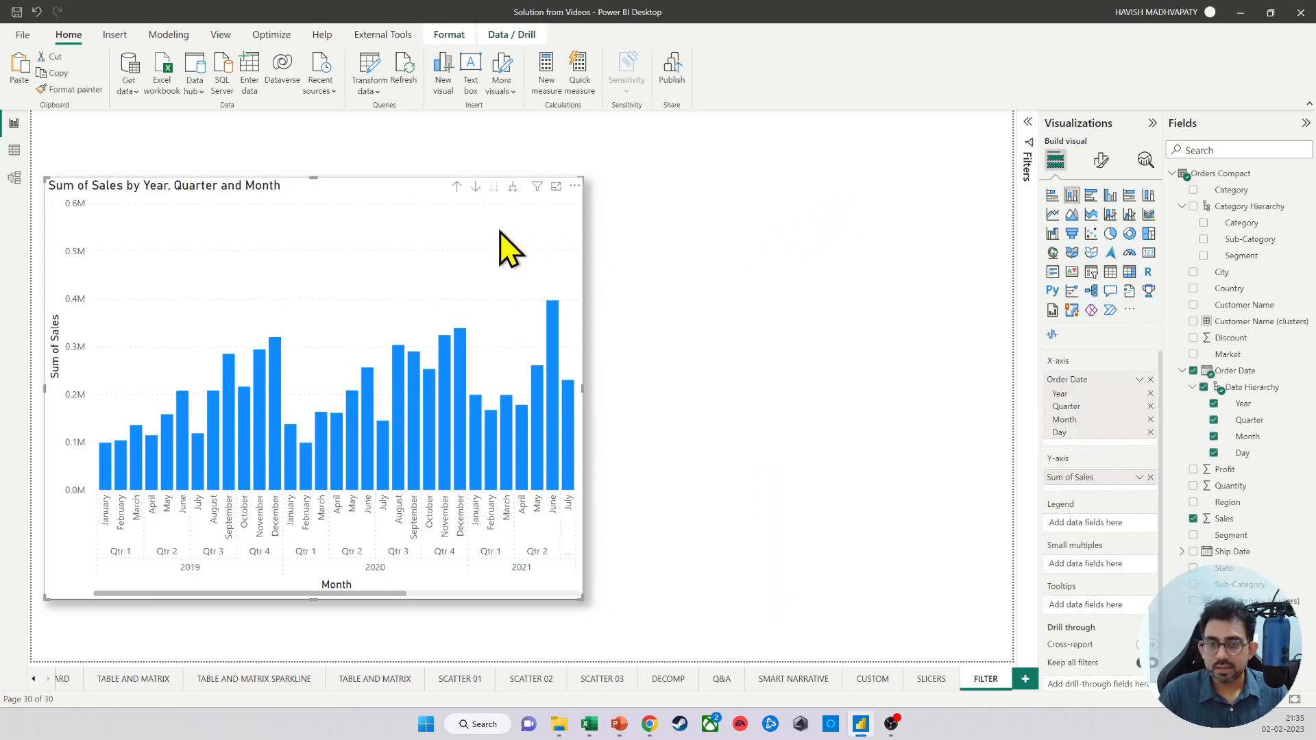
pyautogui.click(1028, 123)
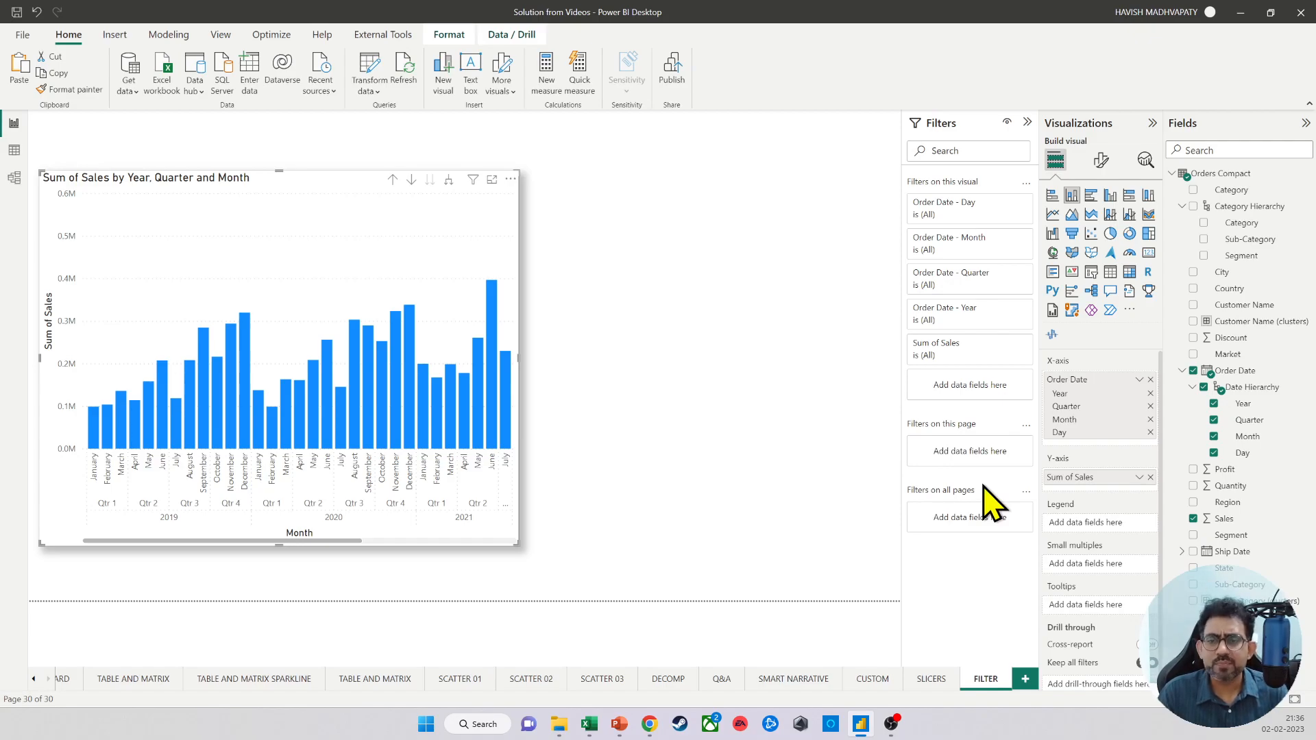
pyautogui.click(392, 180)
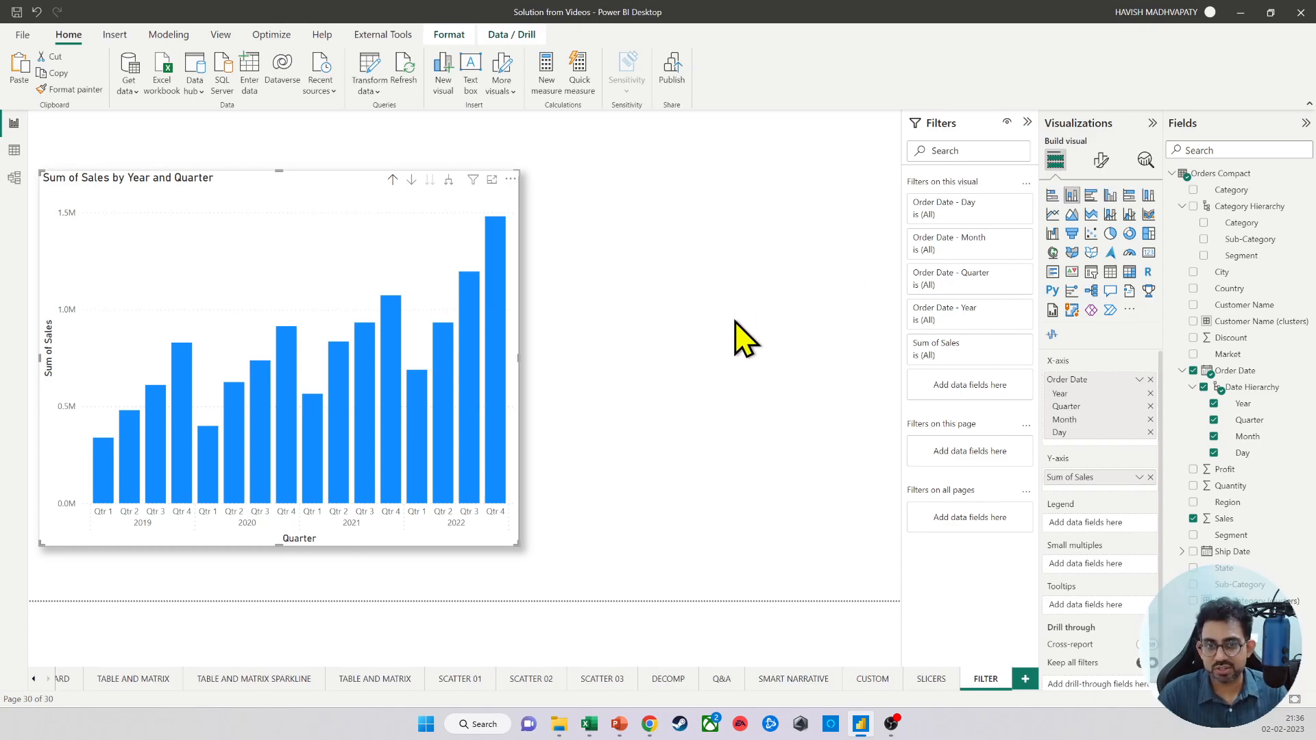
# Step: Convert a duplicate of the column chart into a pie chart with Market replacing Order Date as the legend
pyautogui.click(809, 305)
pyautogui.click(316, 235)
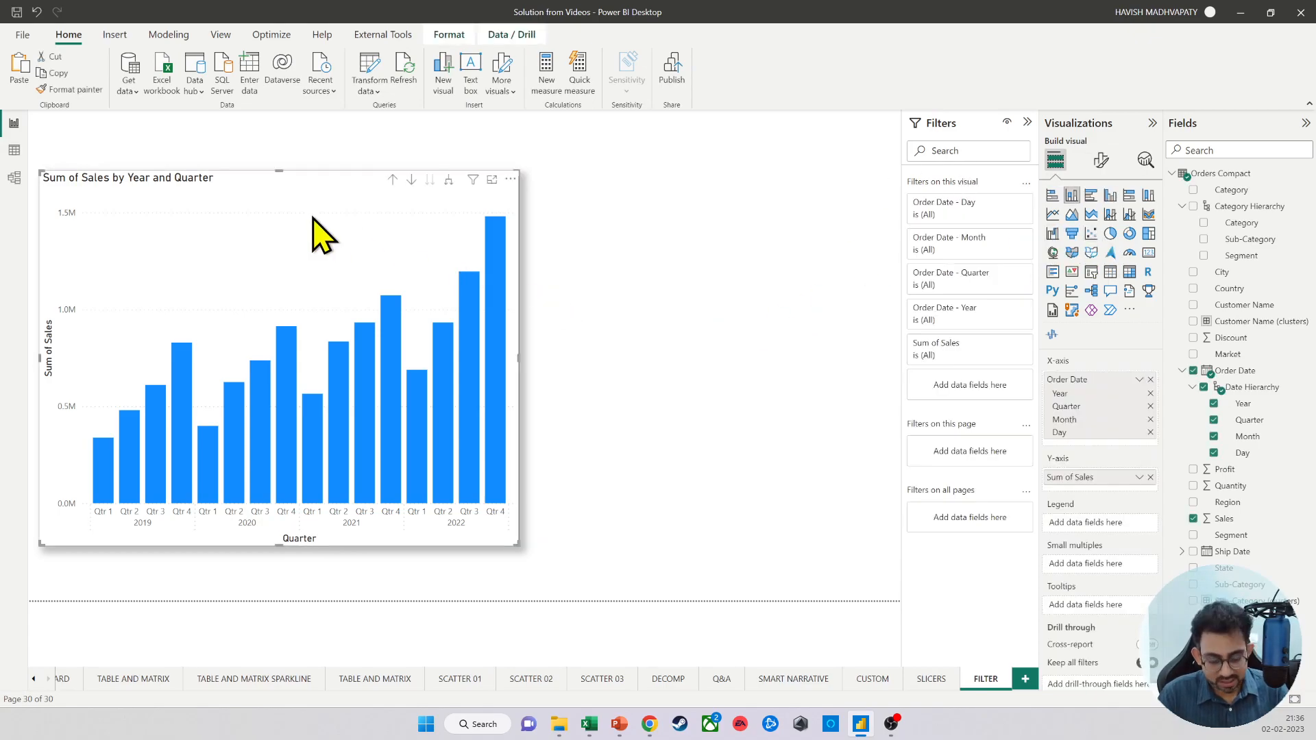
pyautogui.click(1111, 234)
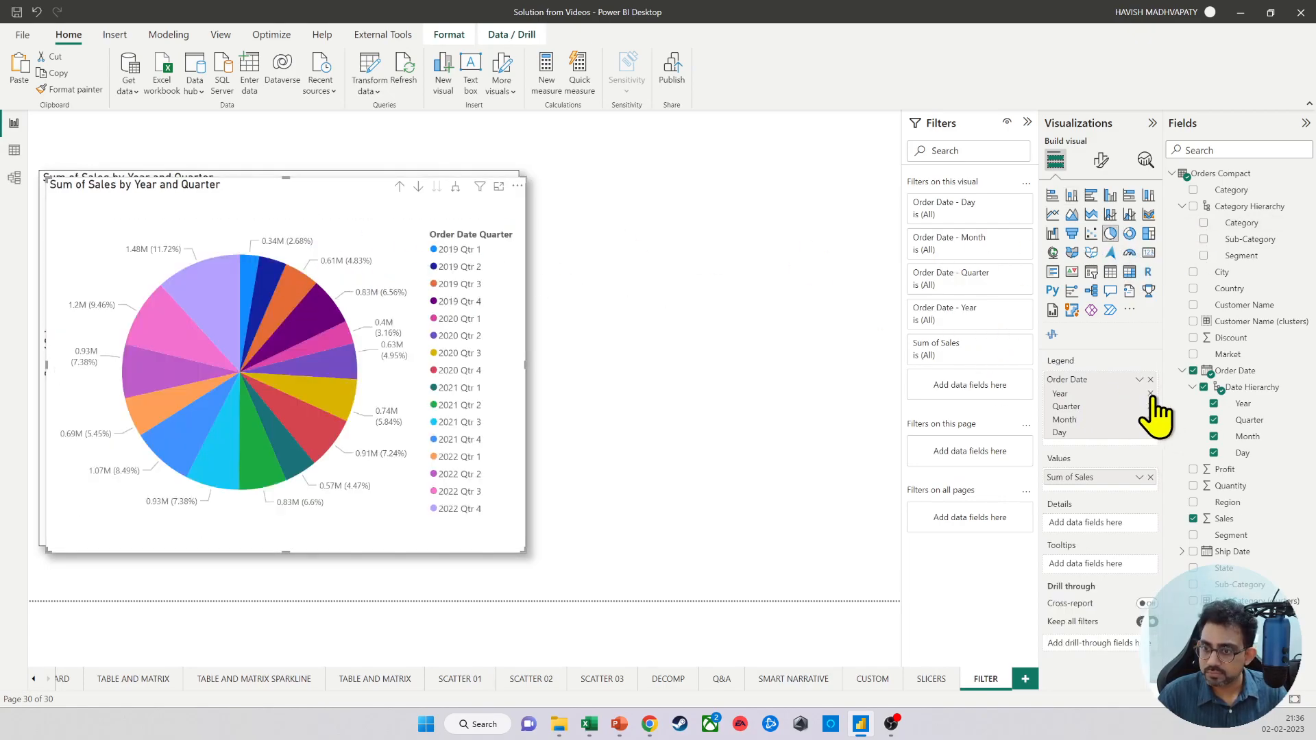
pyautogui.click(1150, 379)
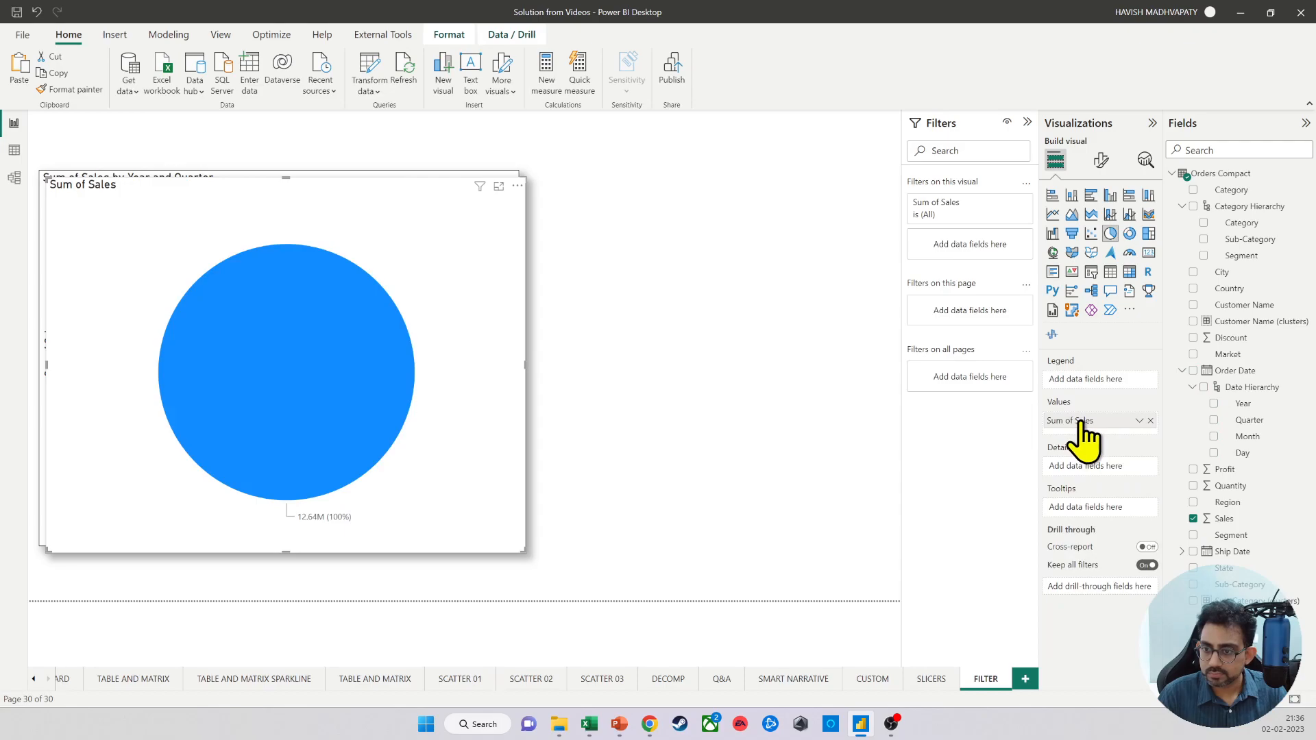
pyautogui.moveTo(1228, 357); pyautogui.dragTo(1083, 384)
# Step: Place the Market pie chart beside the column chart and shrink it to fit the free space
pyautogui.moveTo(323, 199); pyautogui.dragTo(683, 197)
pyautogui.moveTo(875, 542); pyautogui.dragTo(790, 385)
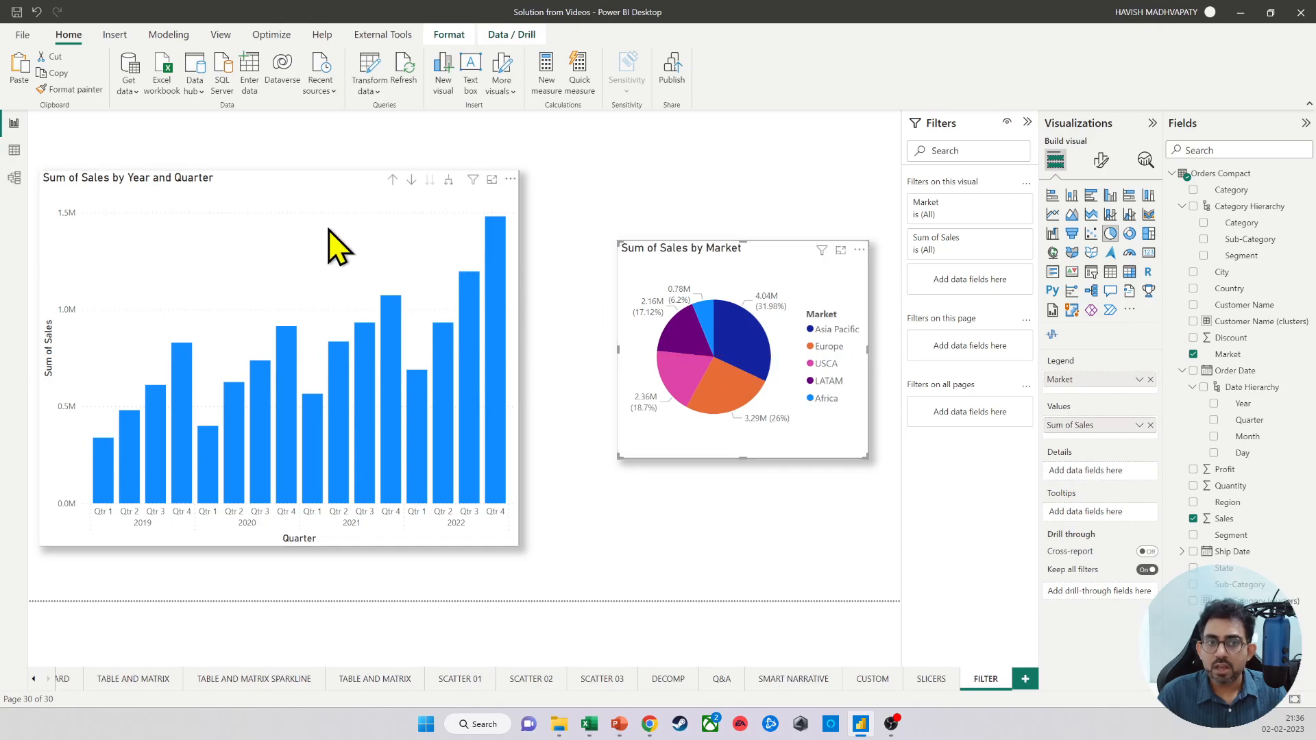
pyautogui.click(329, 244)
# Step: Add a Segment filter to the pie chart only, tick Consumer, Corporate and Home Office, and remove the filter
pyautogui.click(807, 281)
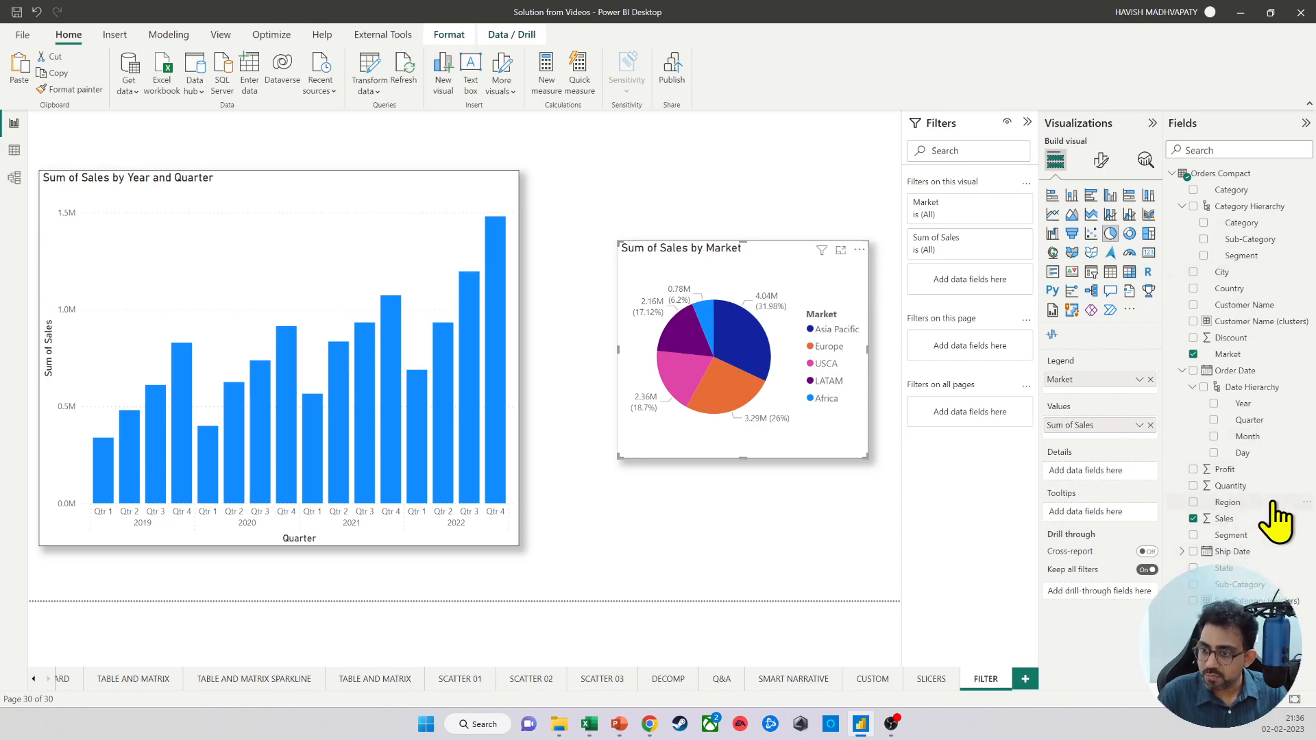
pyautogui.moveTo(1232, 536); pyautogui.dragTo(967, 297)
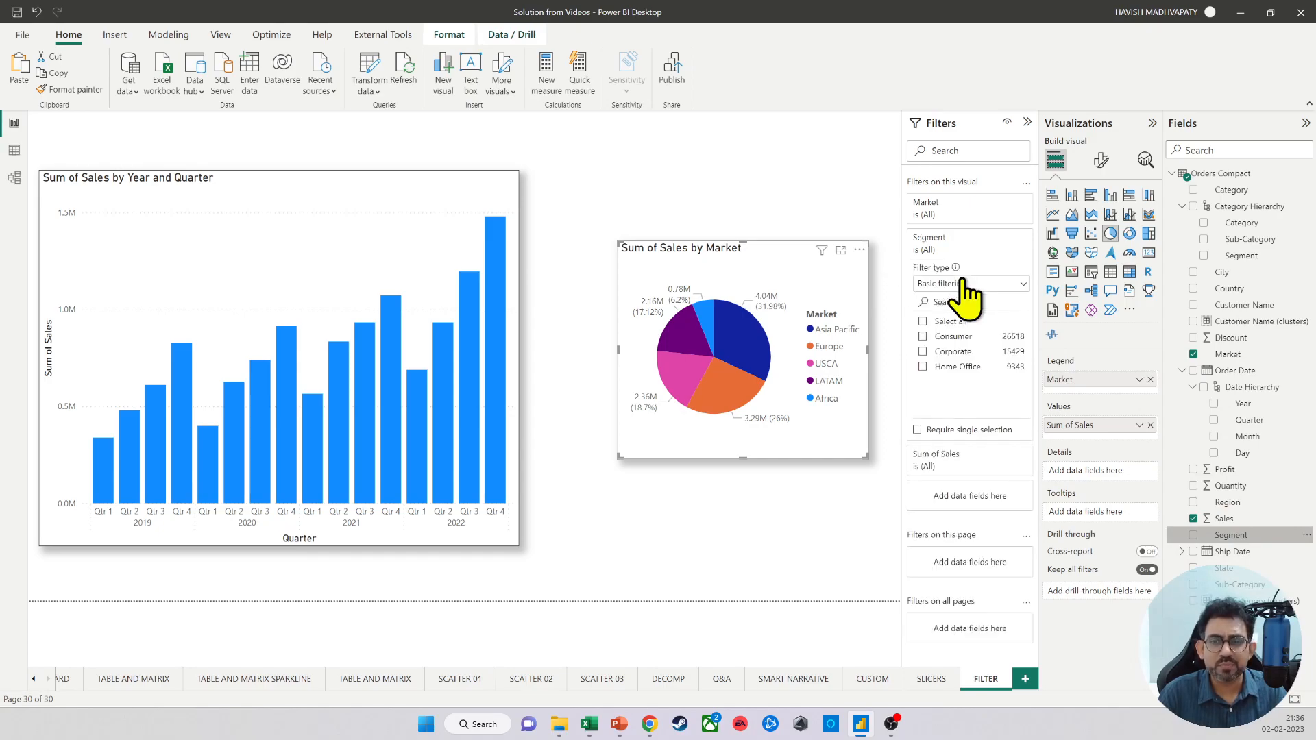
pyautogui.click(952, 337)
pyautogui.click(950, 352)
pyautogui.click(946, 367)
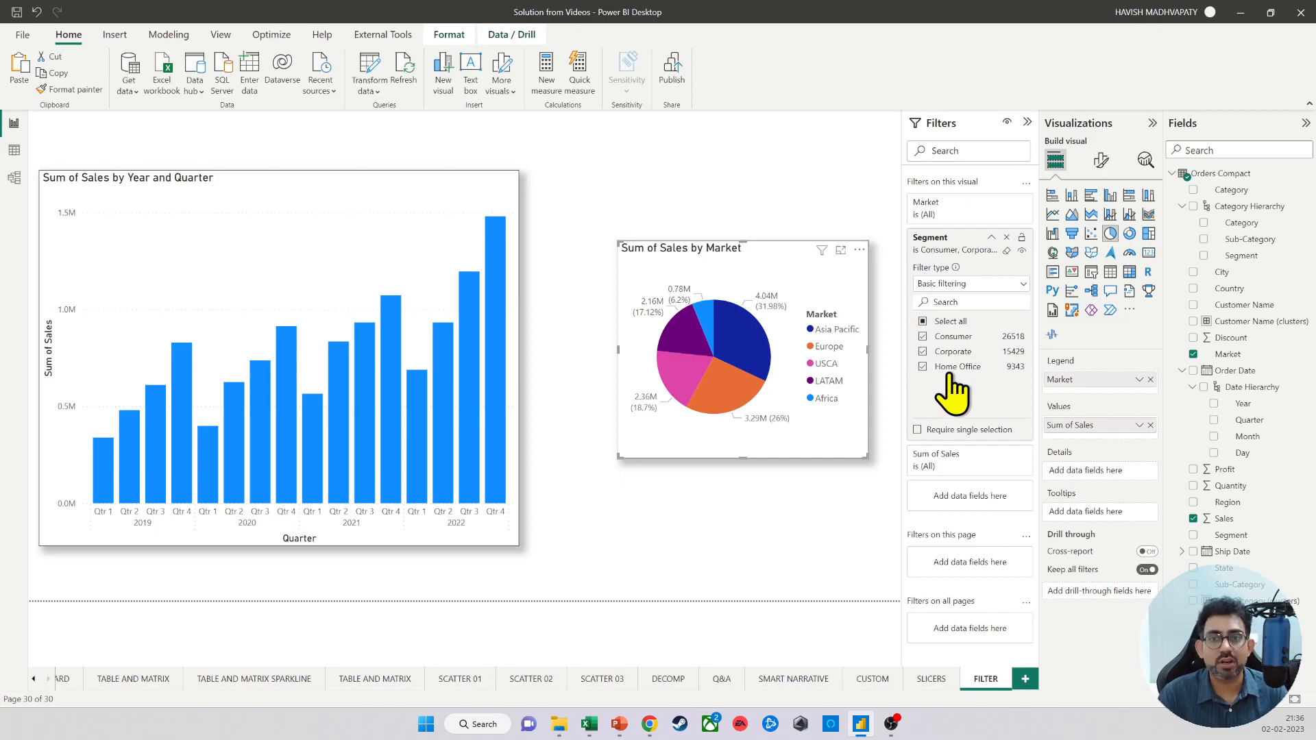
pyautogui.click(1006, 237)
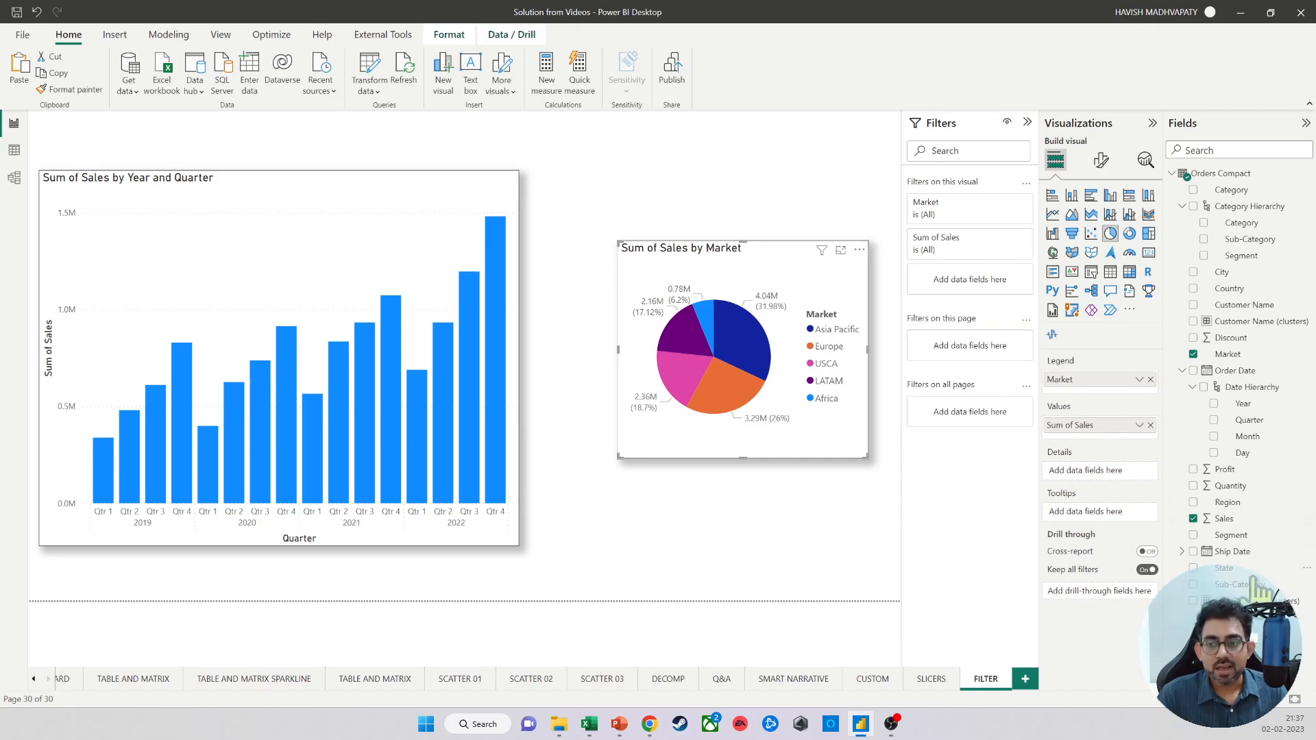
# Step: Add a page-level Segment filter, limit it to Consumer and Home Office, and remove it
pyautogui.moveTo(1228, 535); pyautogui.dragTo(991, 367)
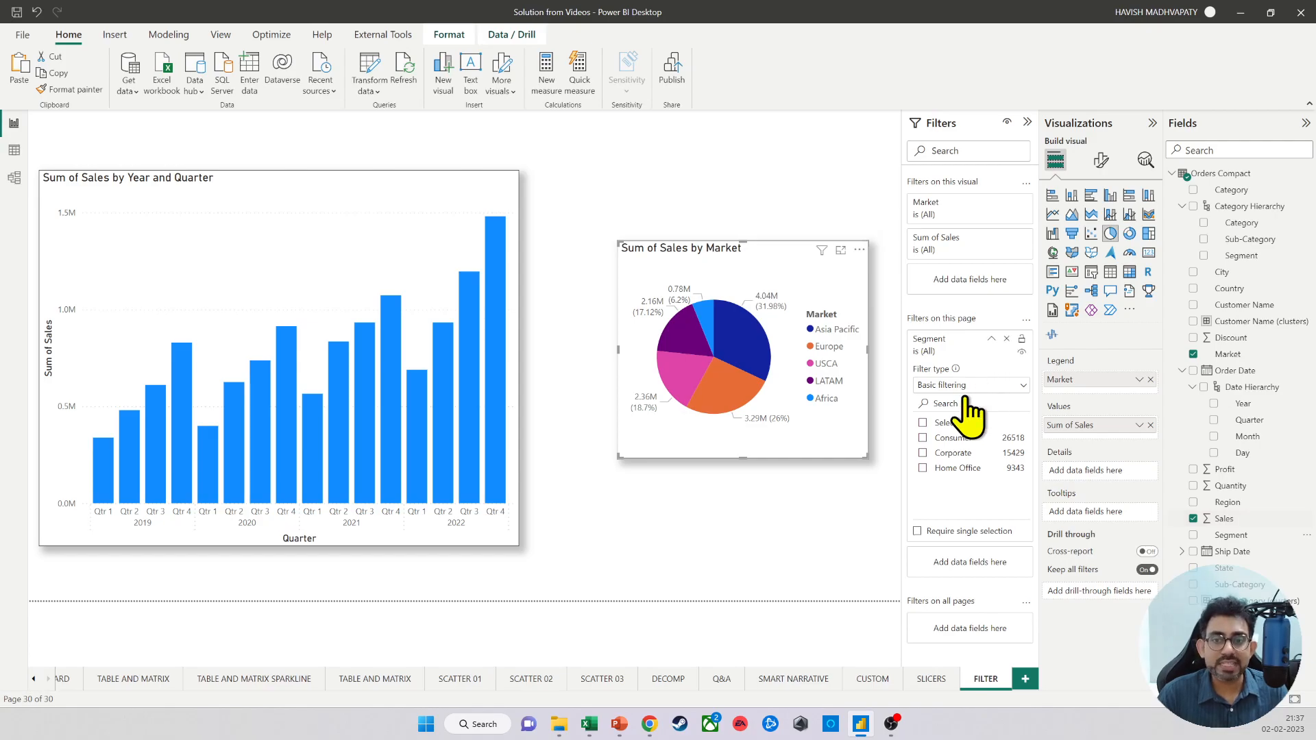
pyautogui.click(934, 438)
pyautogui.click(934, 454)
pyautogui.click(934, 453)
pyautogui.click(932, 468)
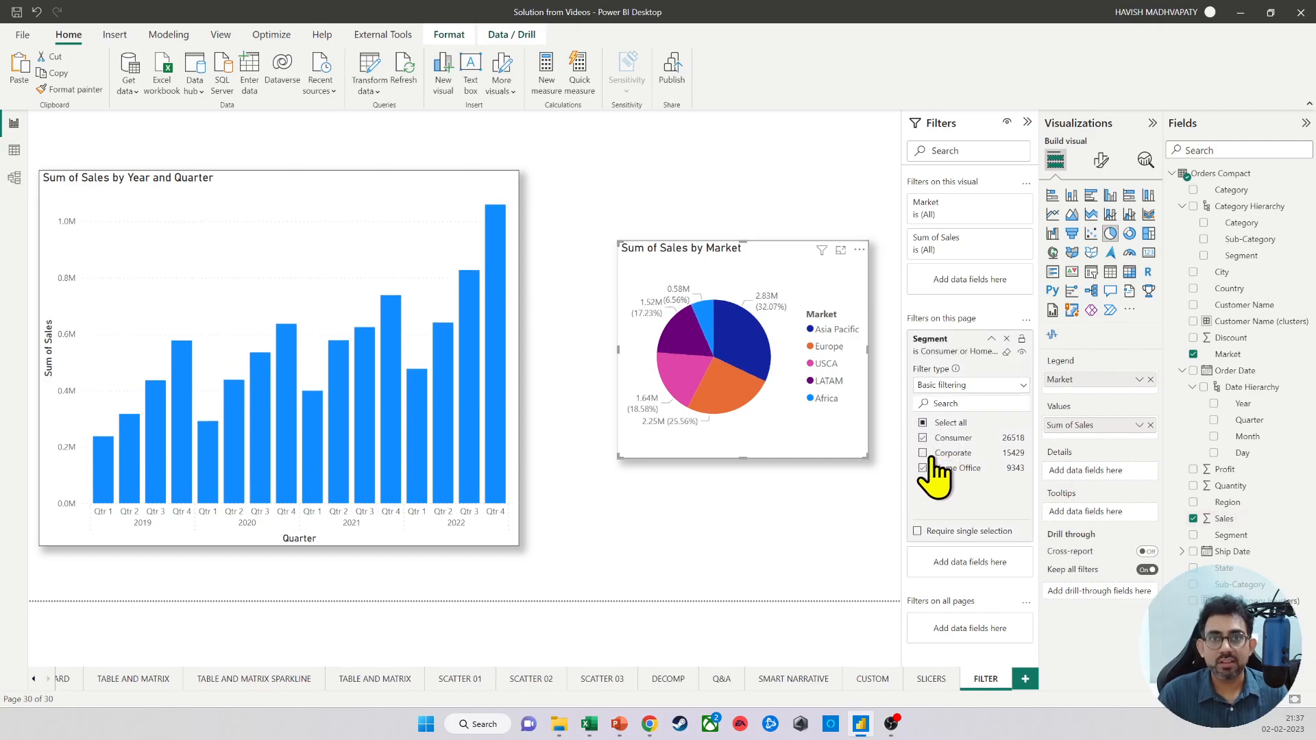
pyautogui.click(1006, 338)
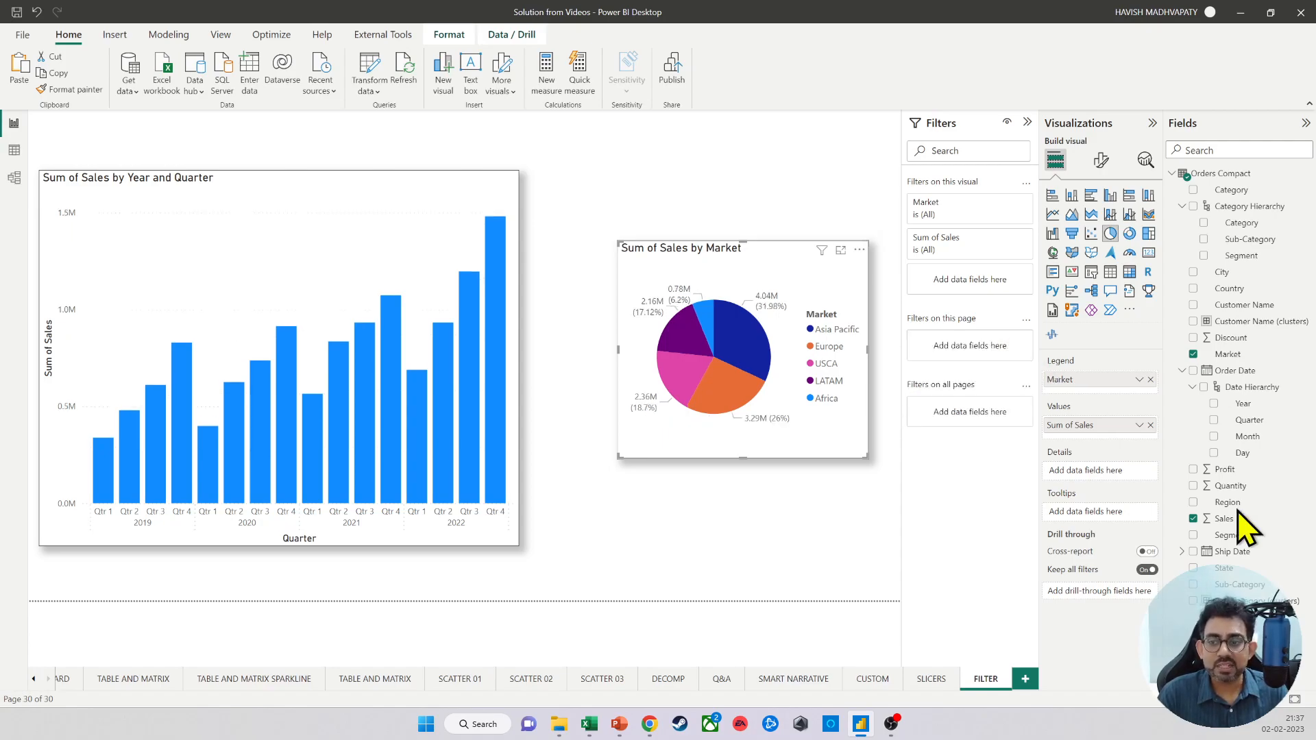
# Step: Add a Segment filter on all pages, limit it to Consumer, and check its effect on the Q&A and SCATTER 03 pages
pyautogui.moveTo(1196, 541); pyautogui.dragTo(959, 445)
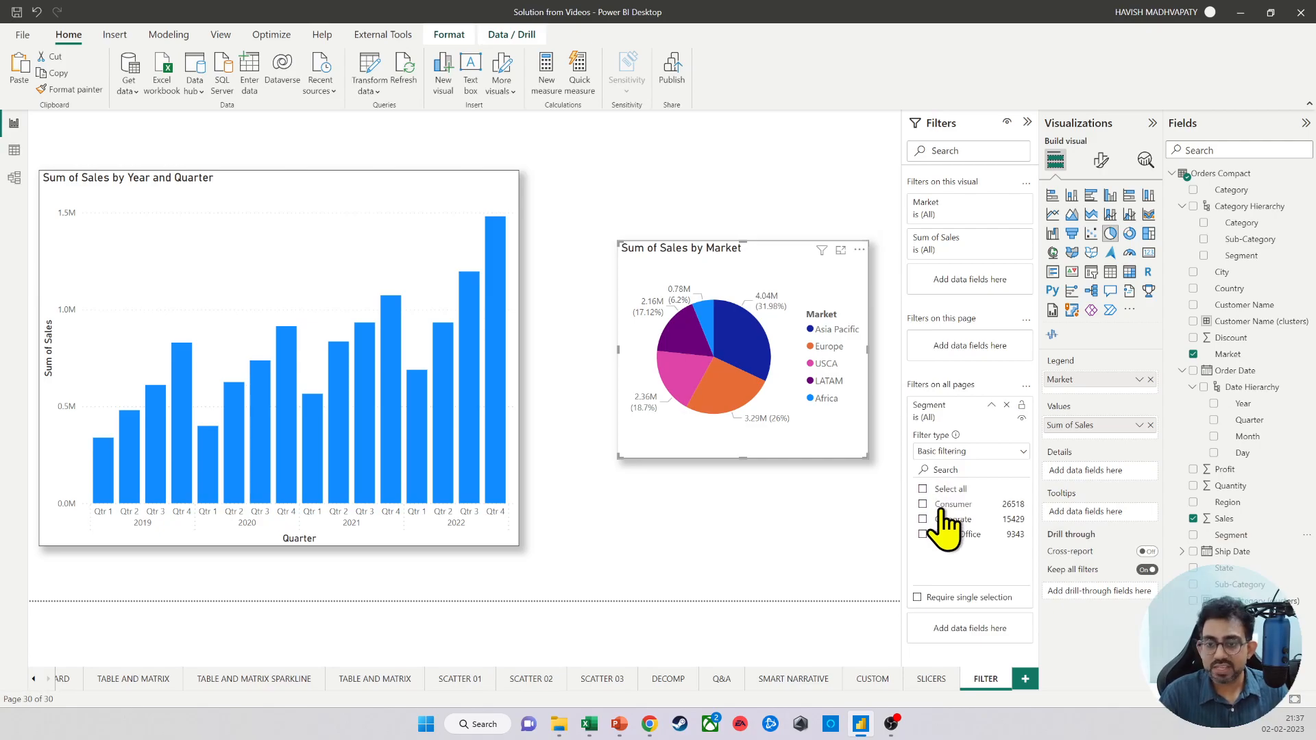
pyautogui.click(940, 507)
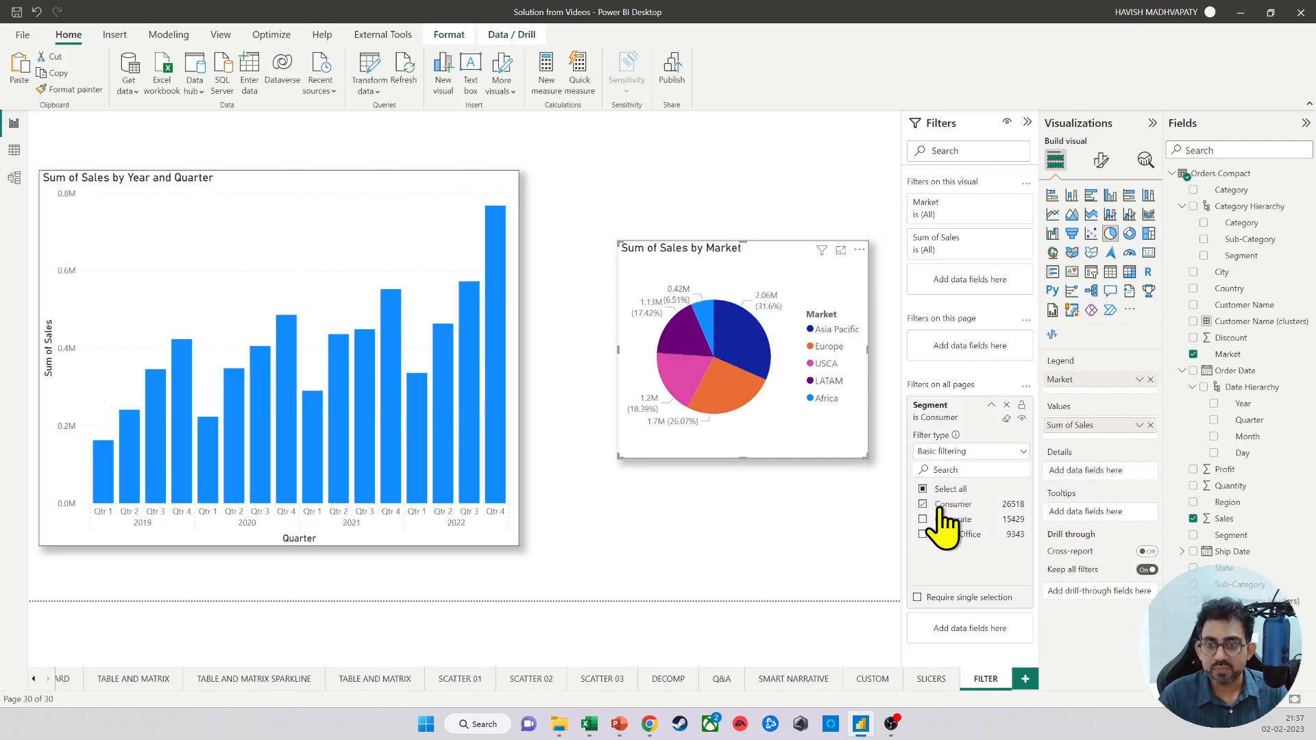
pyautogui.click(802, 679)
pyautogui.click(721, 680)
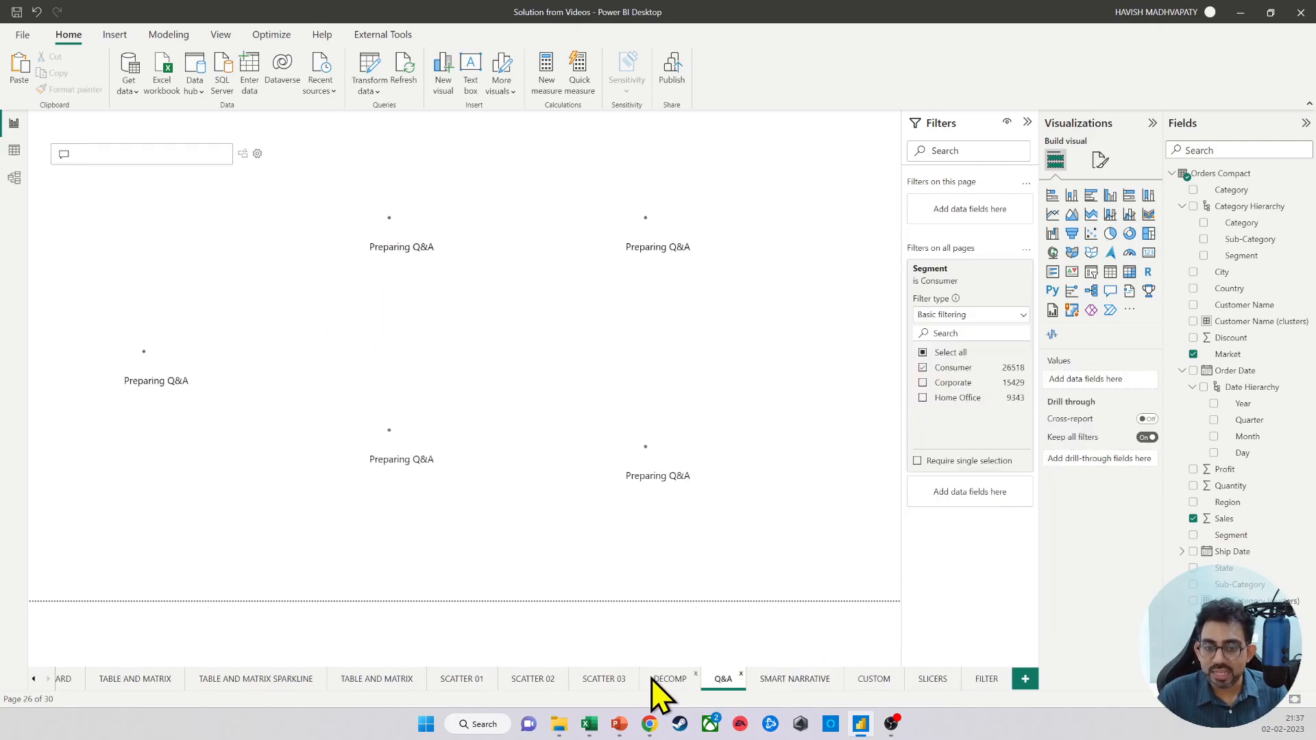
pyautogui.click(655, 679)
pyautogui.click(613, 680)
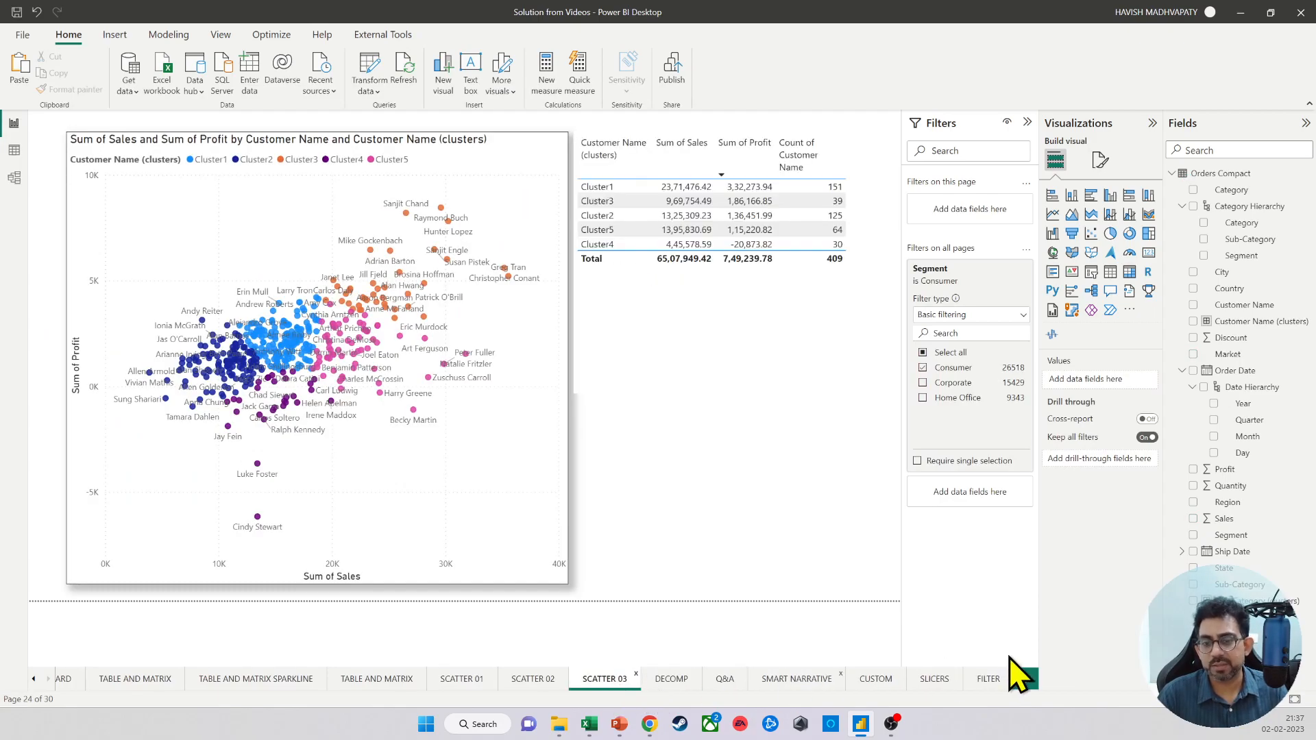
pyautogui.click(992, 680)
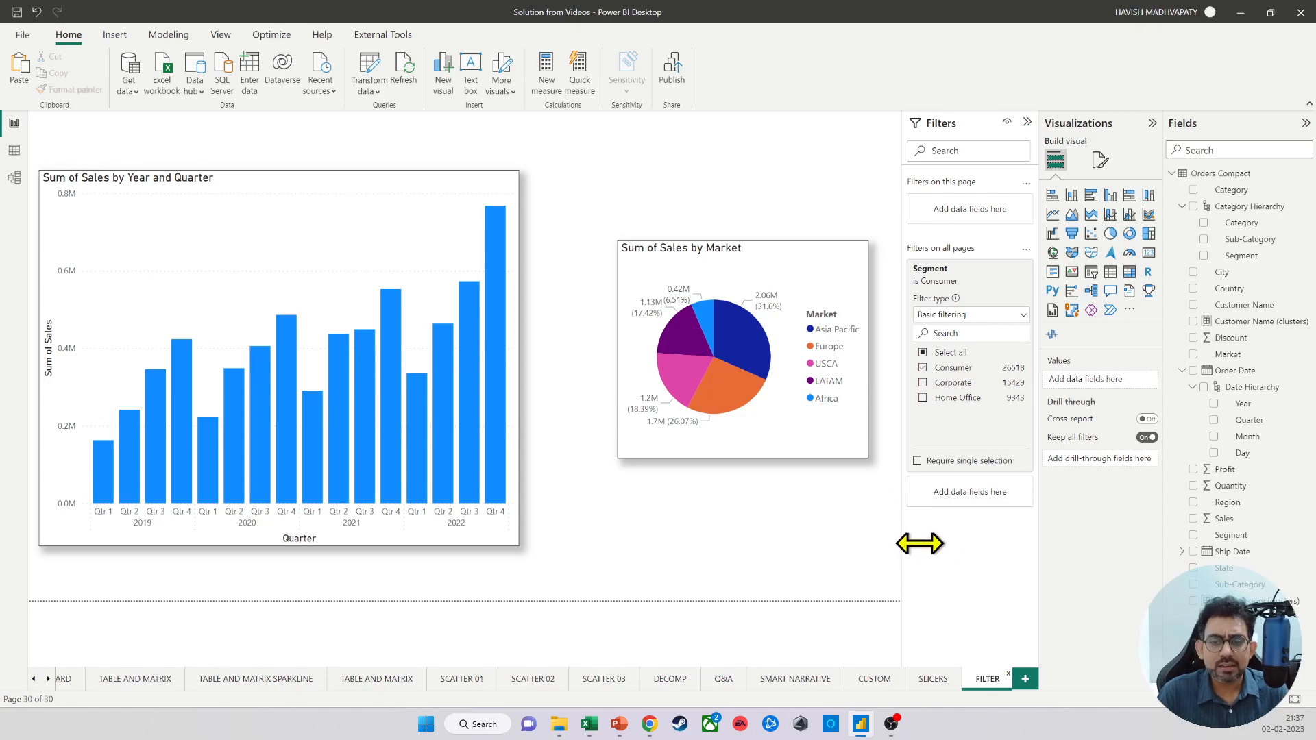
# Step: Copy the Order Date slicer from the SLICERS page to the FILTER page without syncing it, and place it above the pie chart
pyautogui.click(929, 681)
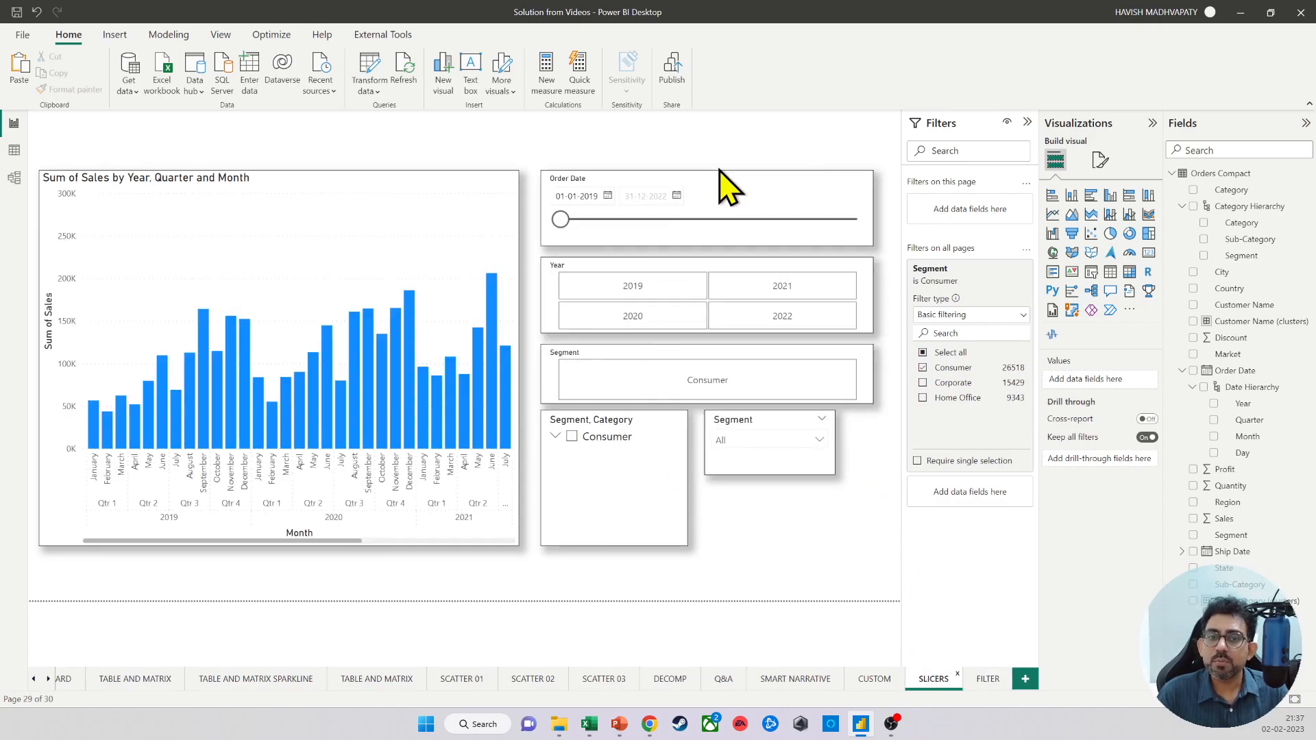
pyautogui.click(728, 211)
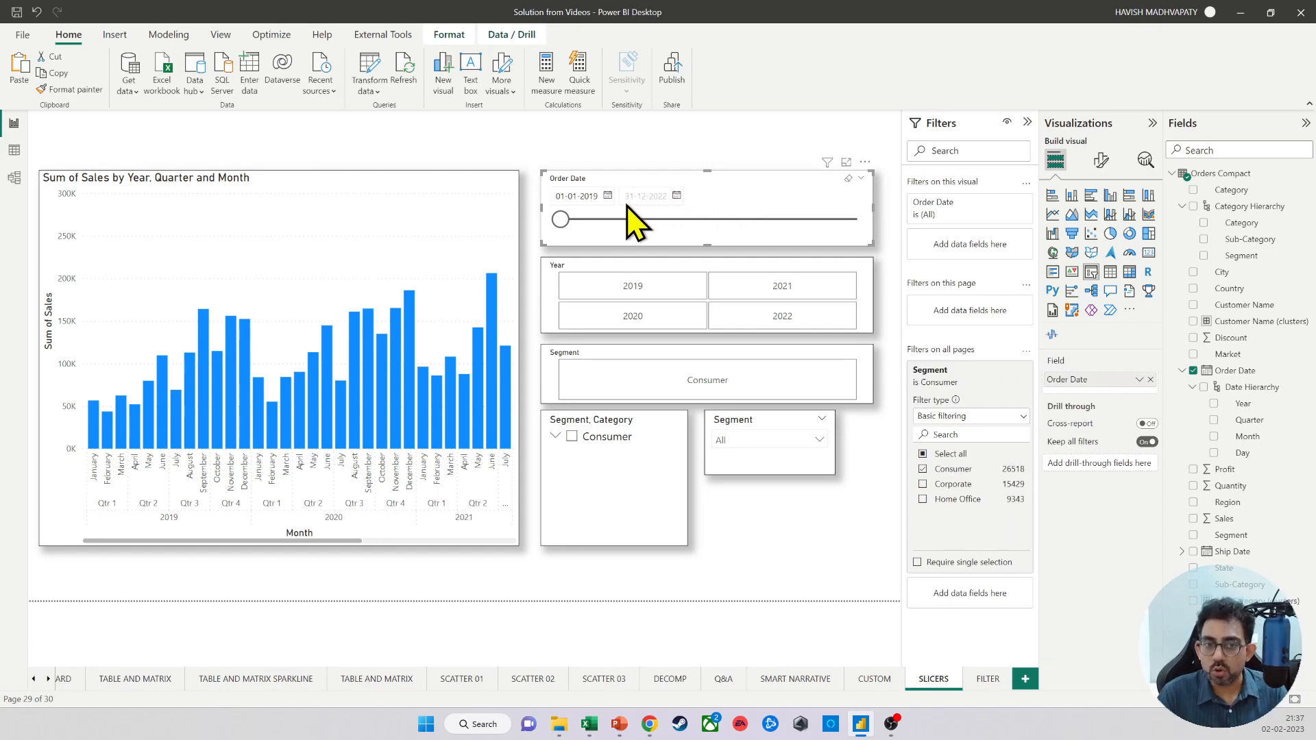
pyautogui.moveTo(563, 219)
pyautogui.mouseDown()
pyautogui.moveTo(613, 221)
pyautogui.moveTo(549, 226)
pyautogui.mouseUp()
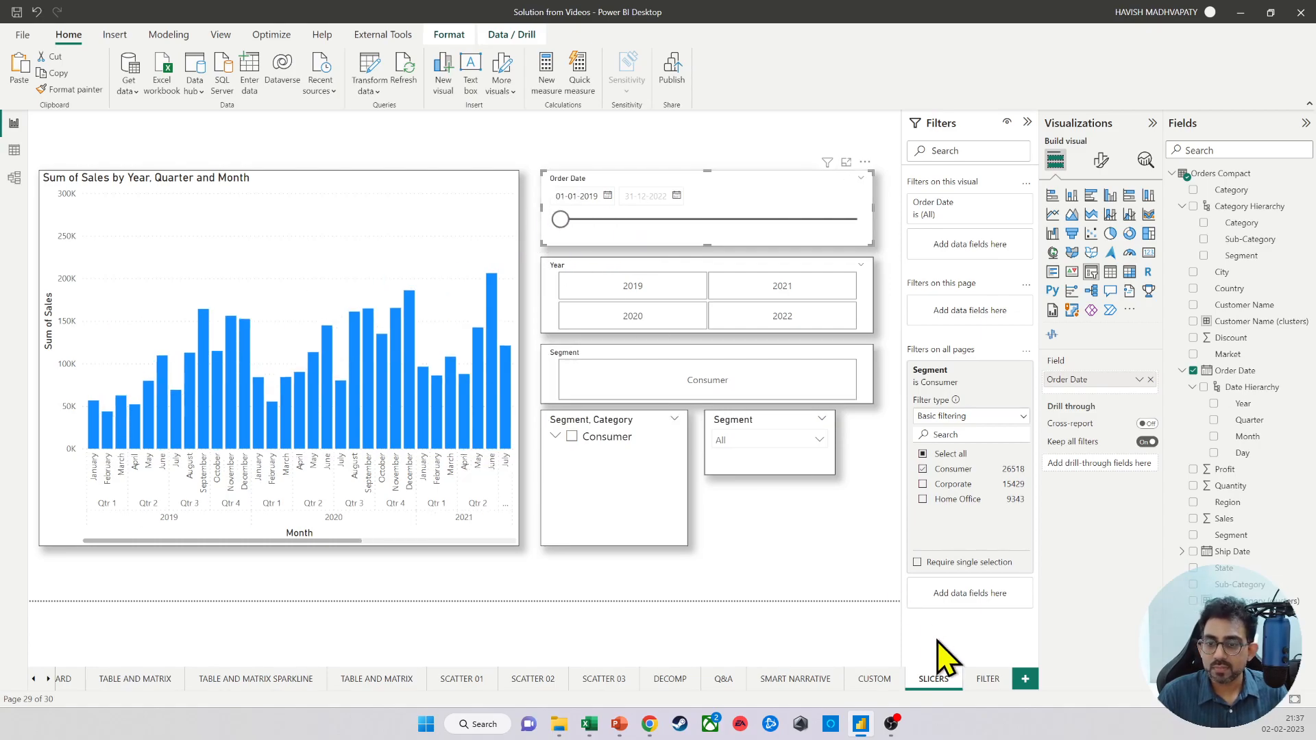
pyautogui.click(993, 677)
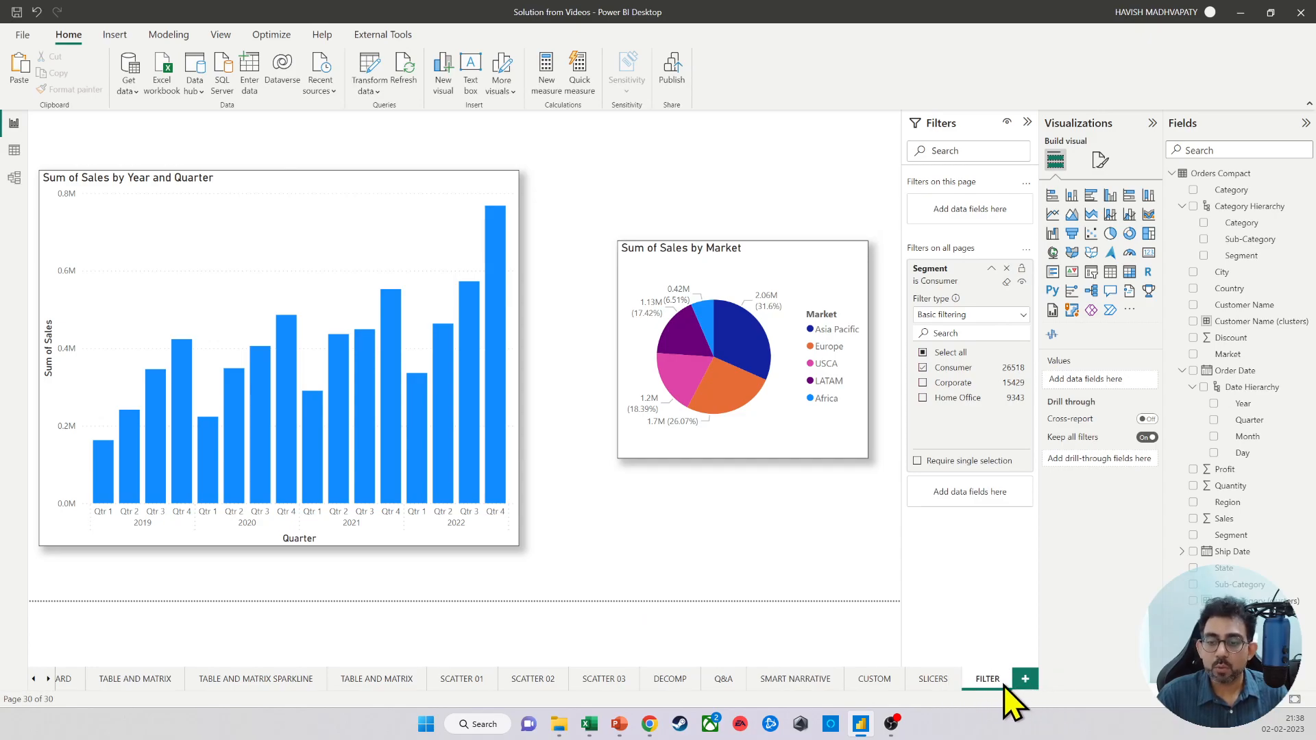
pyautogui.click(935, 682)
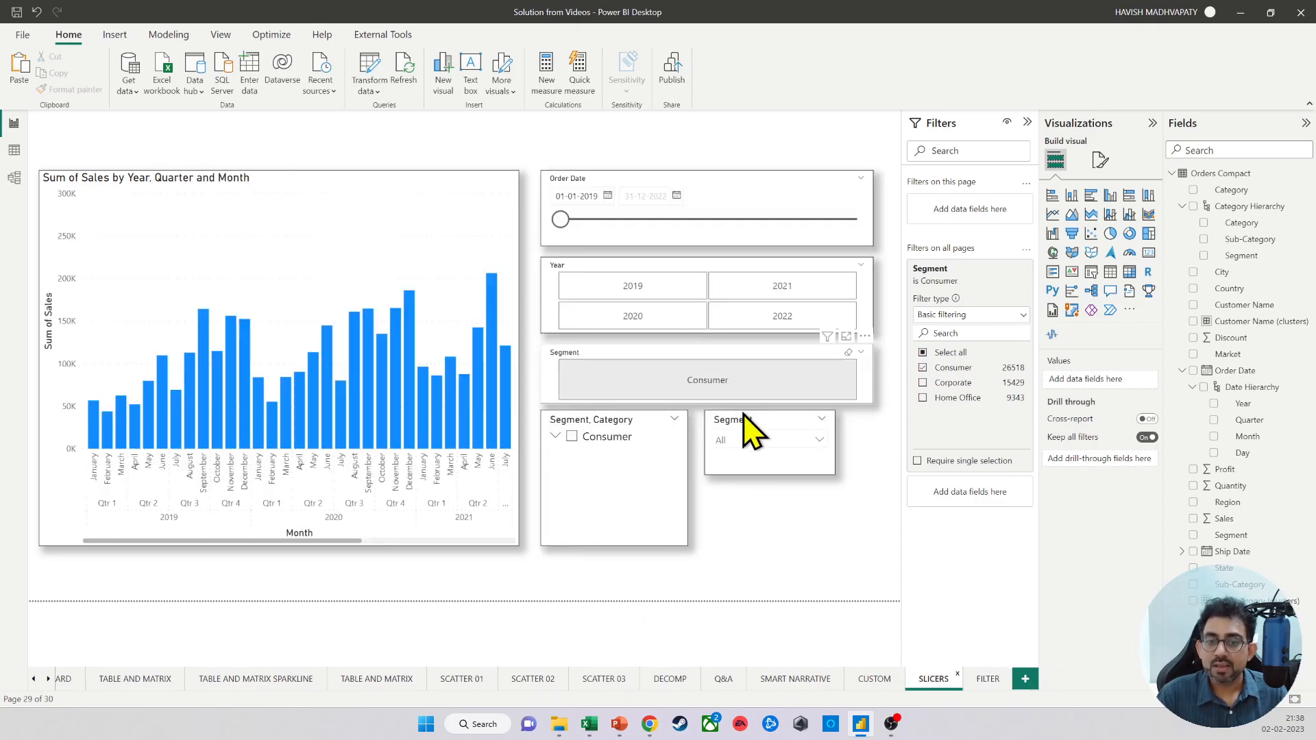
pyautogui.click(700, 200)
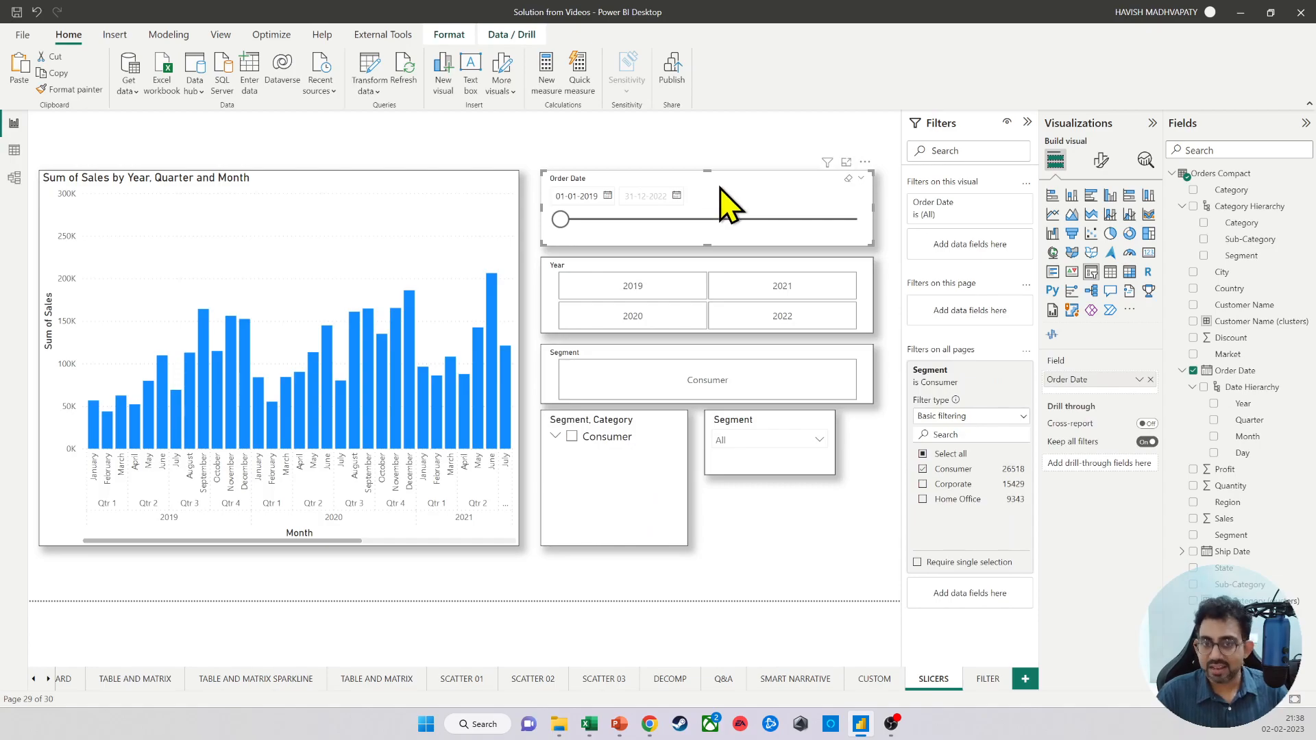
pyautogui.click(981, 680)
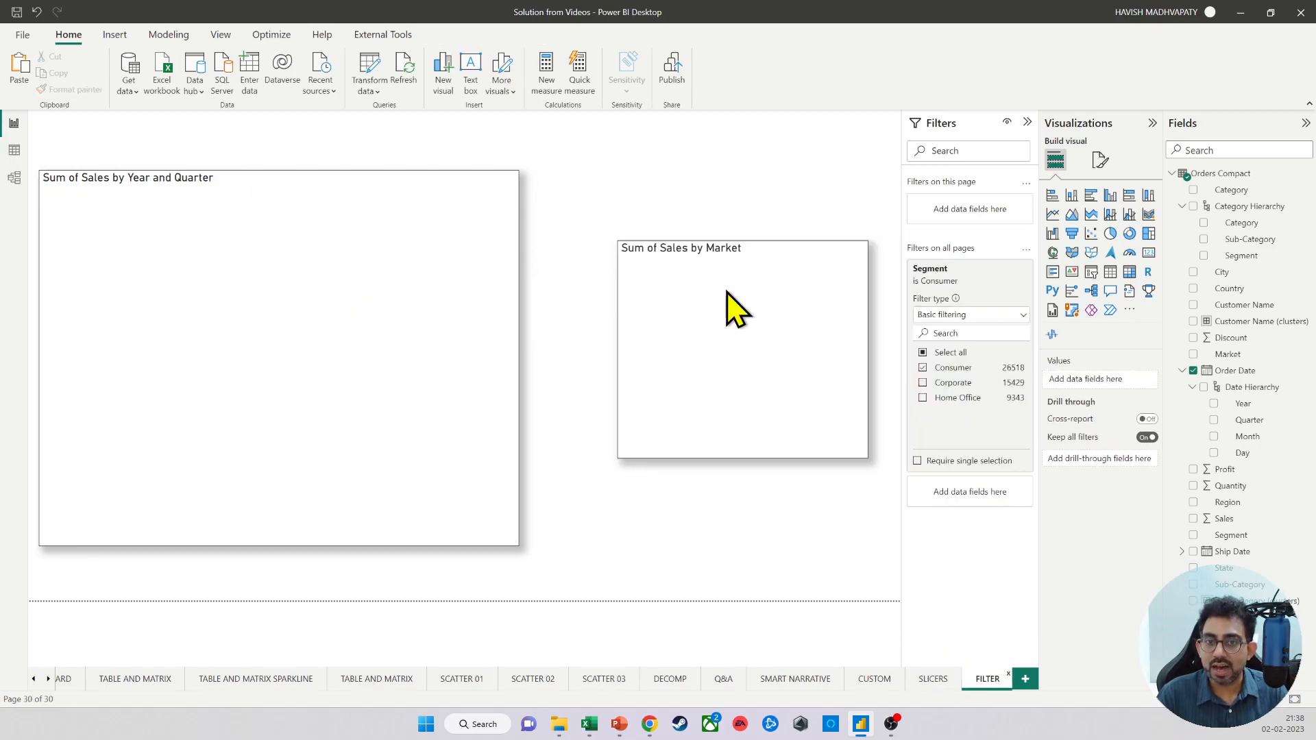
pyautogui.hotkey('ctrl', 'v')
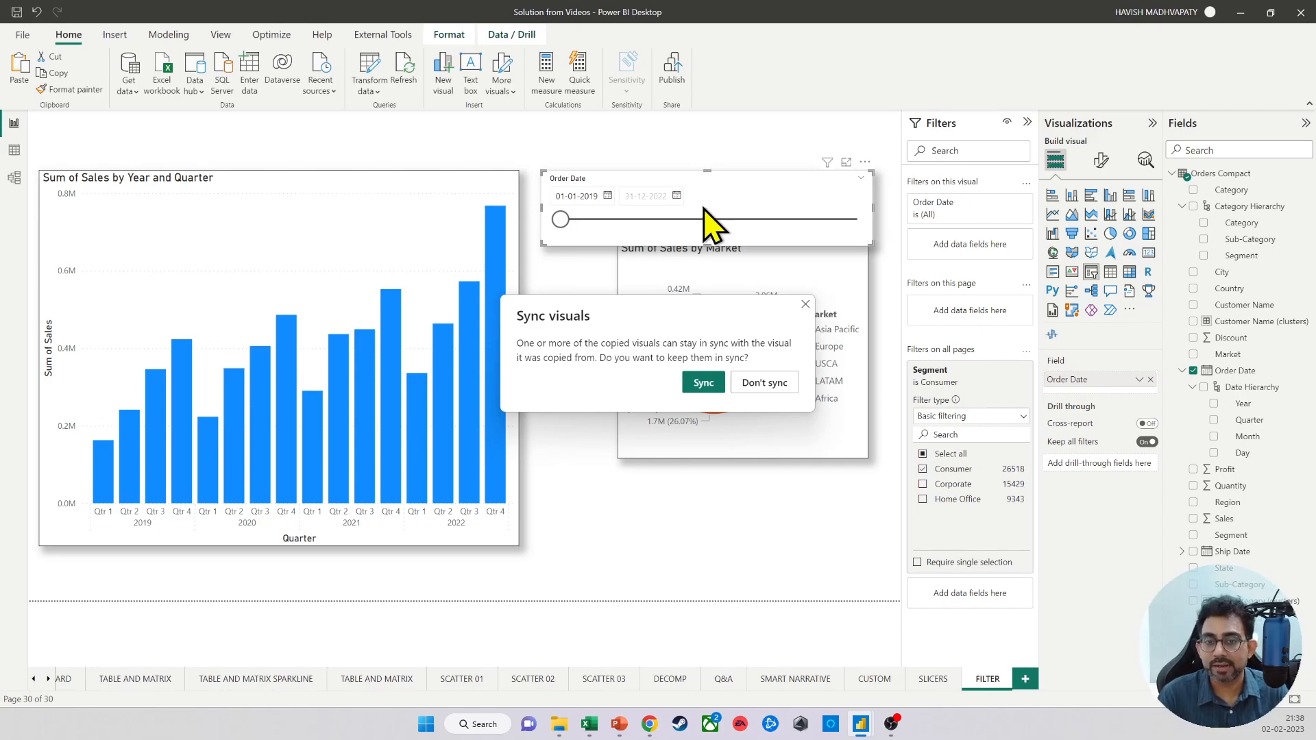
pyautogui.click(758, 384)
pyautogui.moveTo(722, 204); pyautogui.dragTo(727, 159)
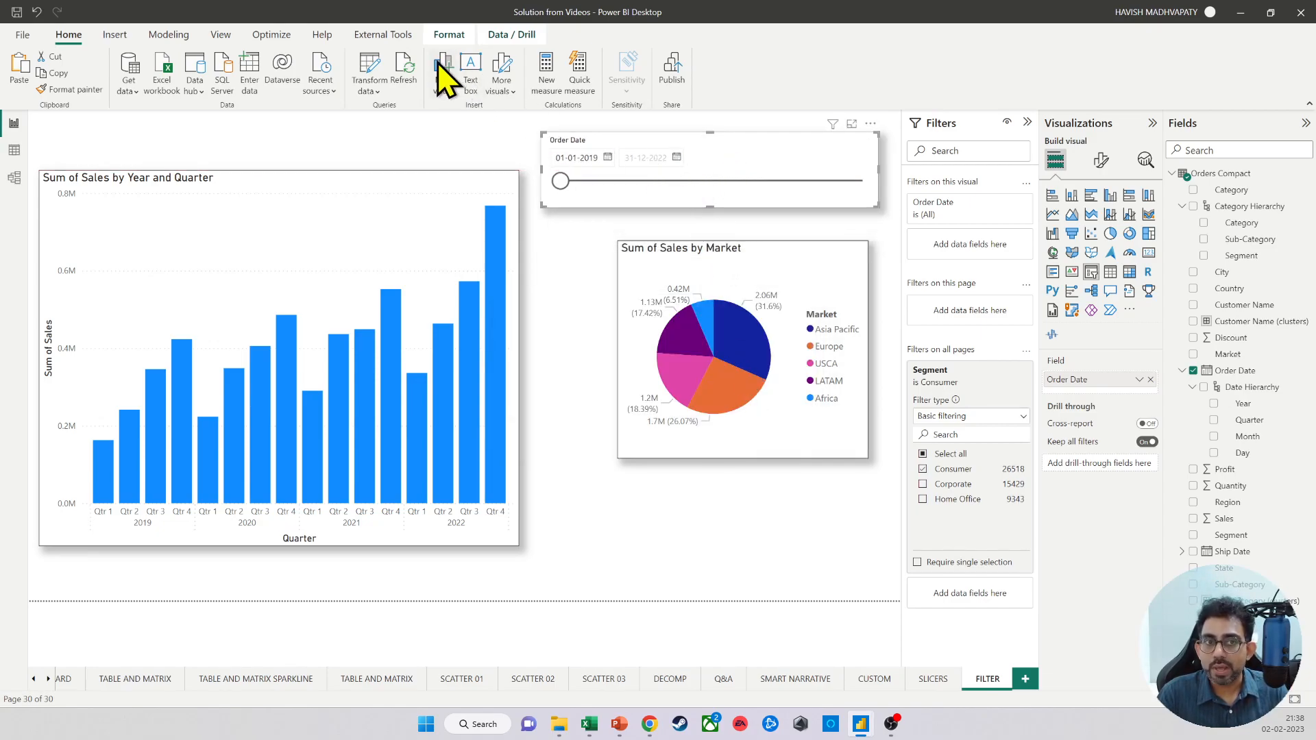
# Step: Show the slicer sync settings for the Order Date slicer, collapse the filters, and widen the list of page names
pyautogui.click(232, 37)
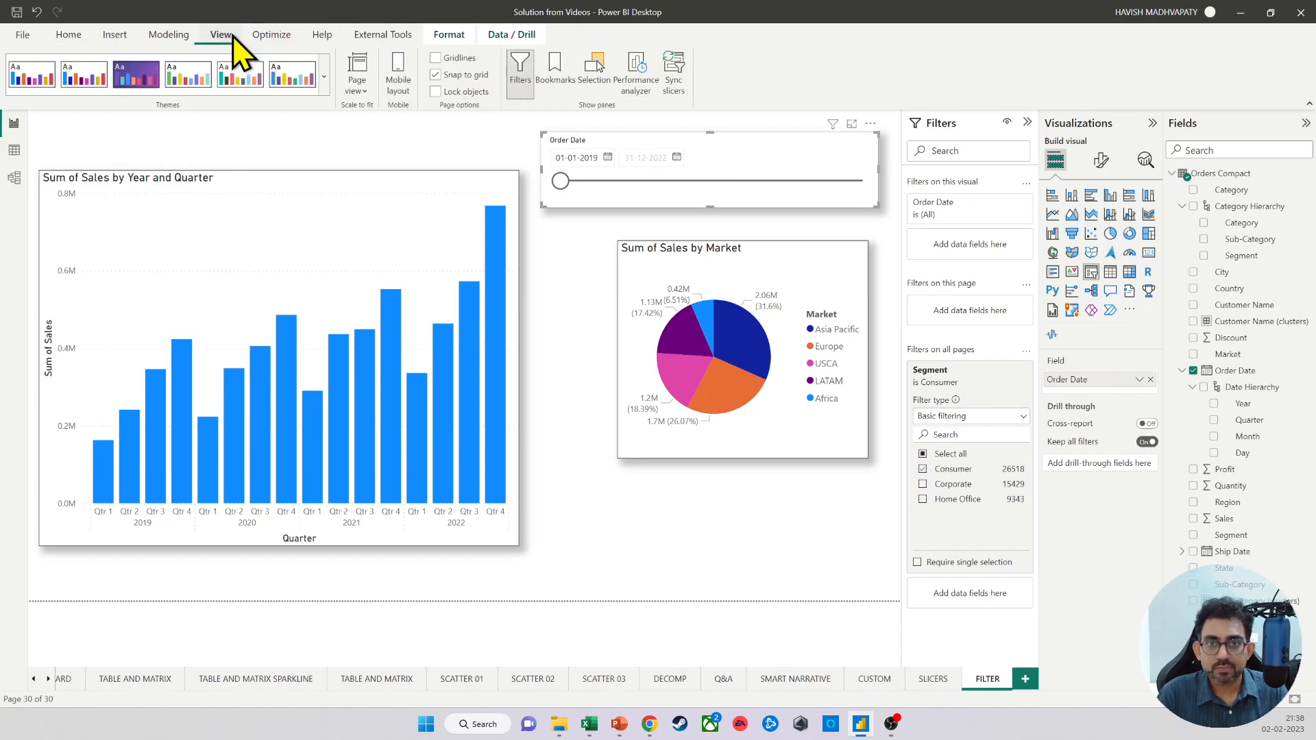
pyautogui.click(675, 88)
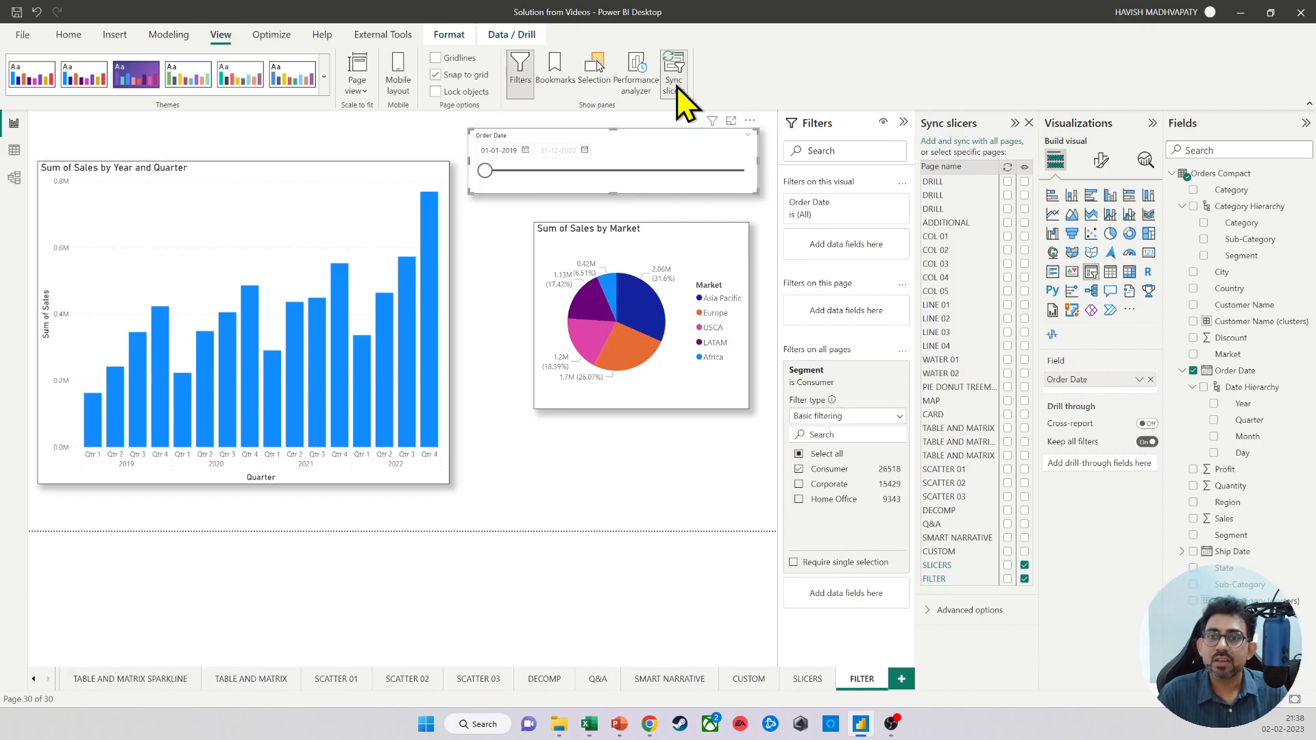
pyautogui.click(904, 122)
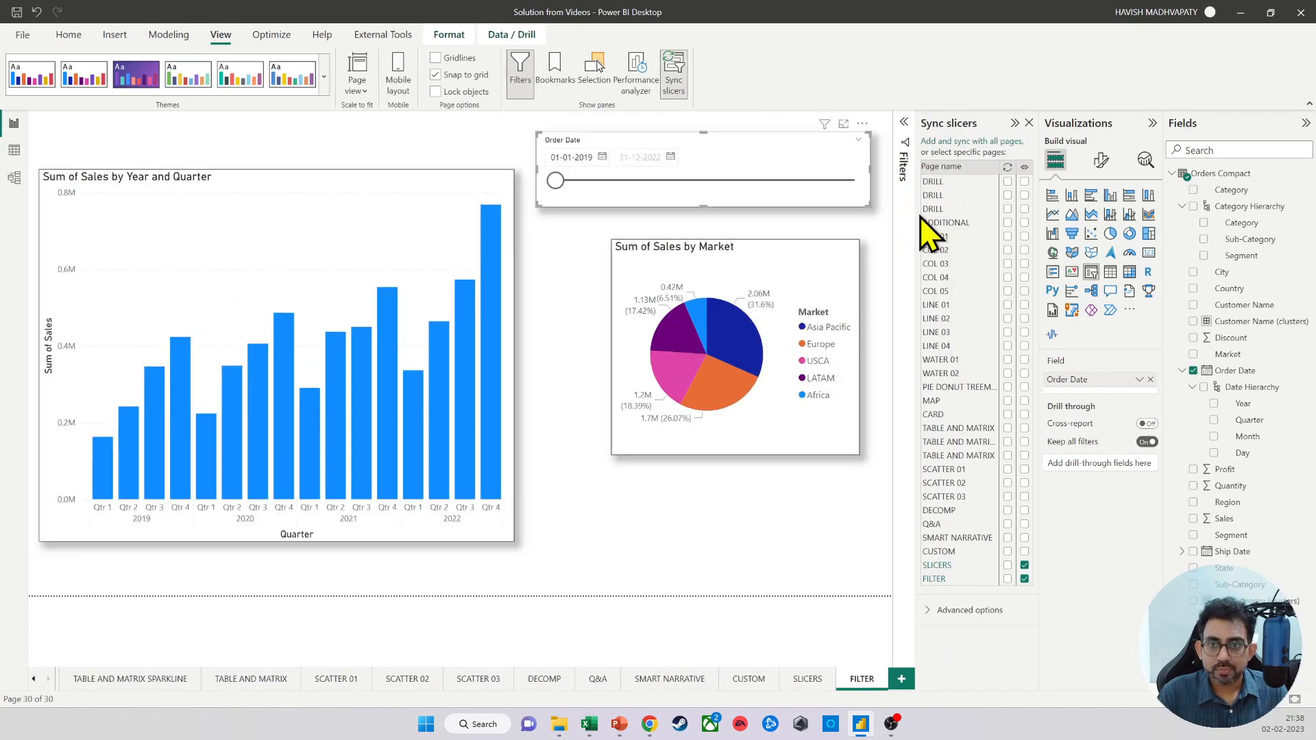
pyautogui.moveTo(916, 215); pyautogui.dragTo(848, 218)
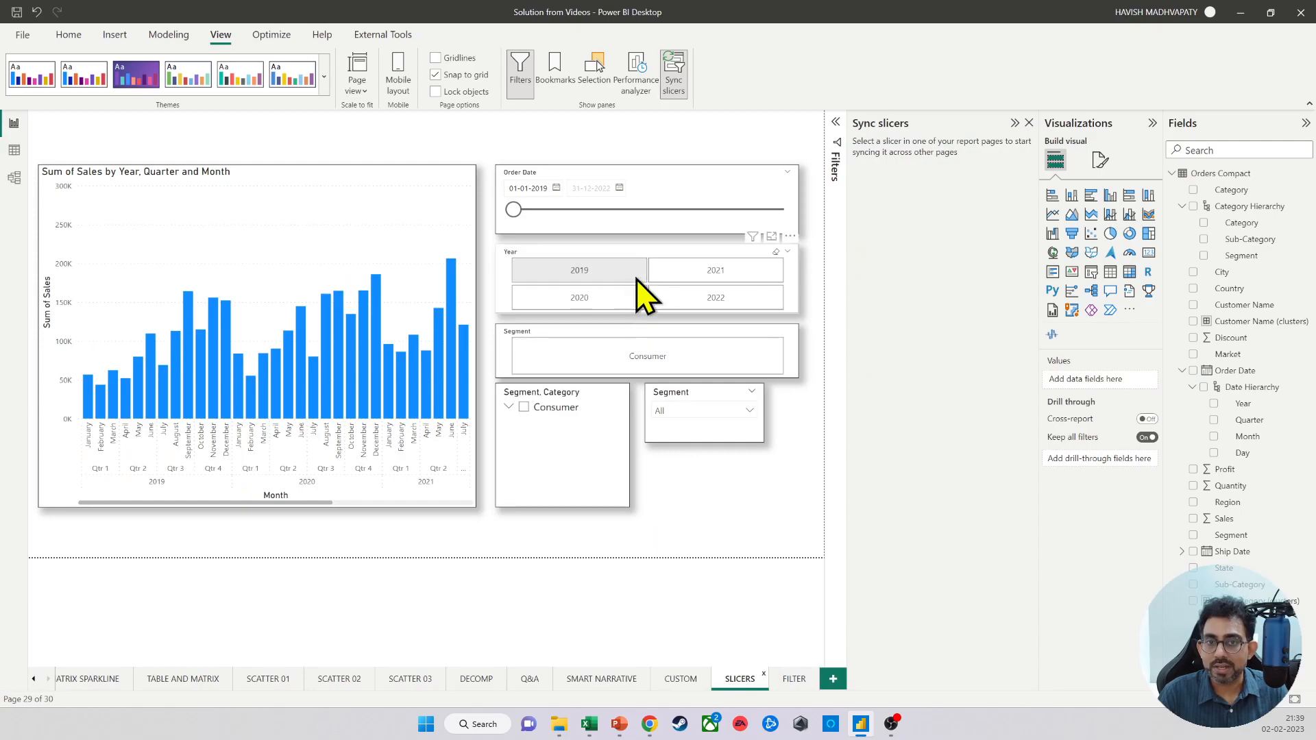
# Step: Move the Year slicer on the SCATTER 01 page down to free the space above it
pyautogui.click(795, 685)
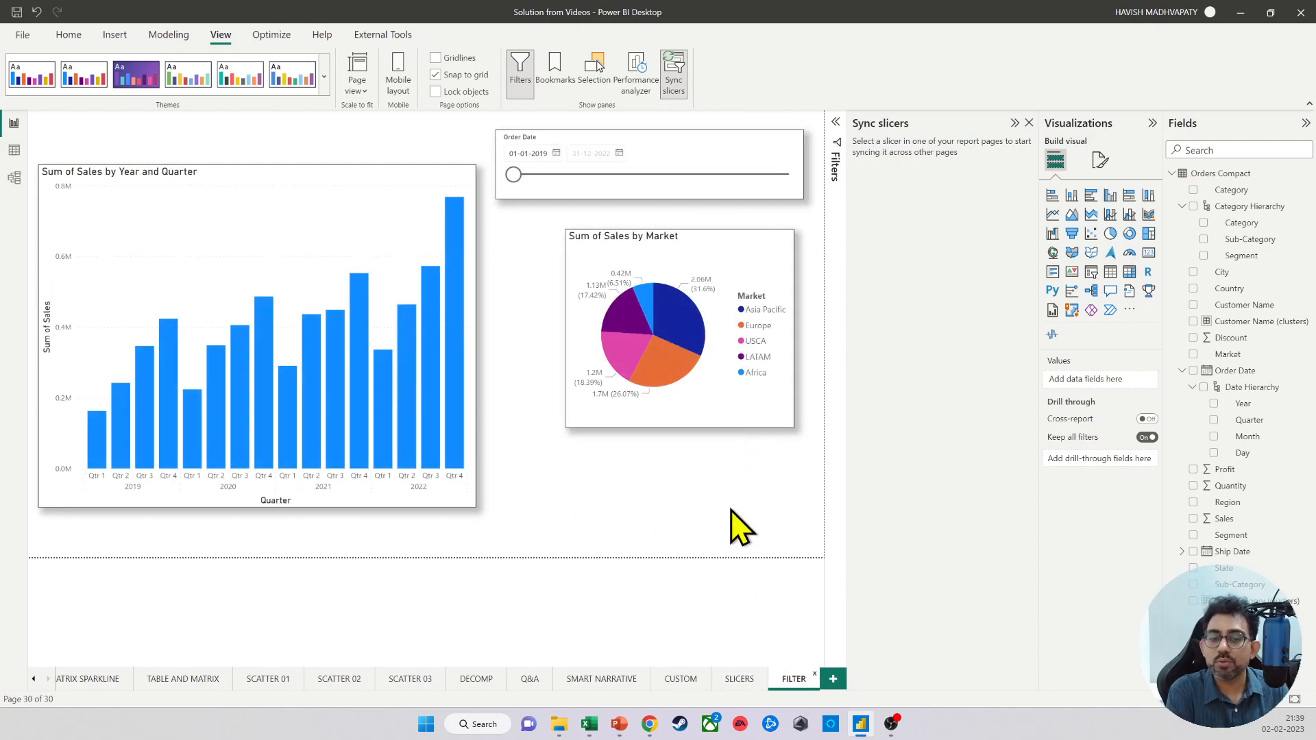
pyautogui.click(678, 680)
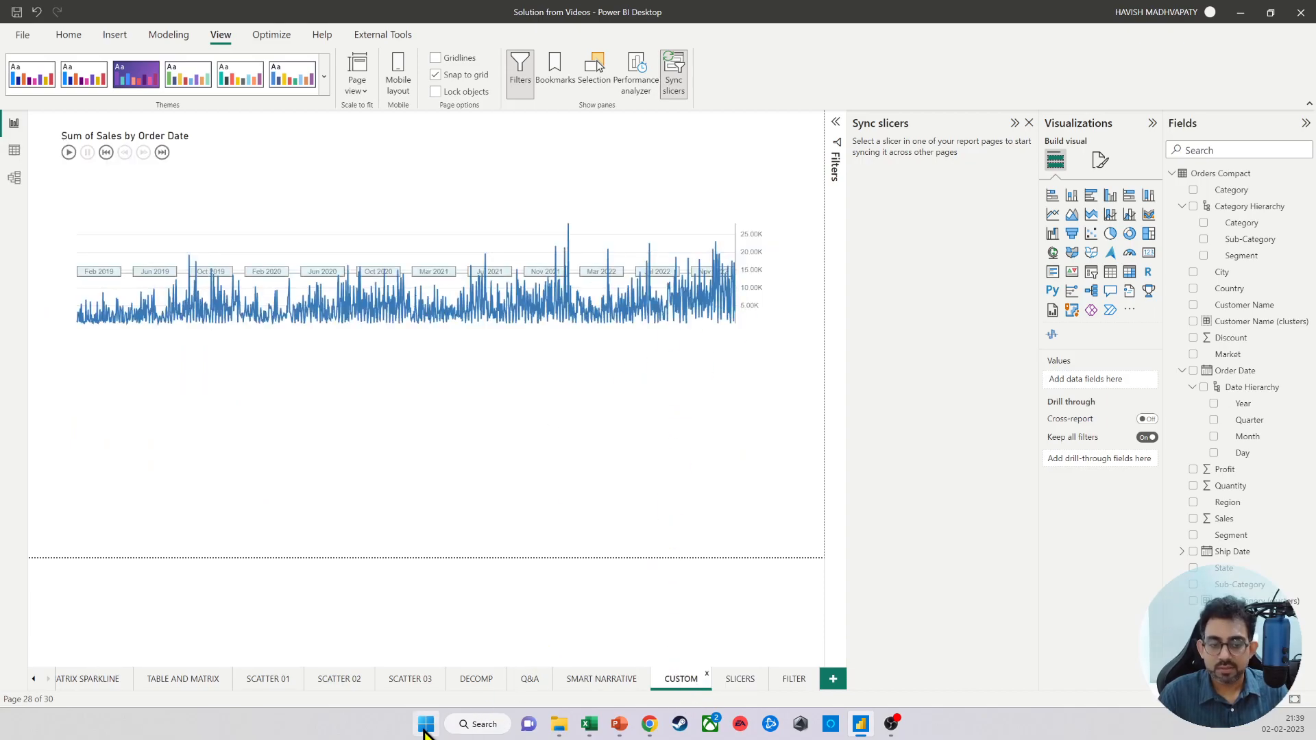
pyautogui.click(271, 680)
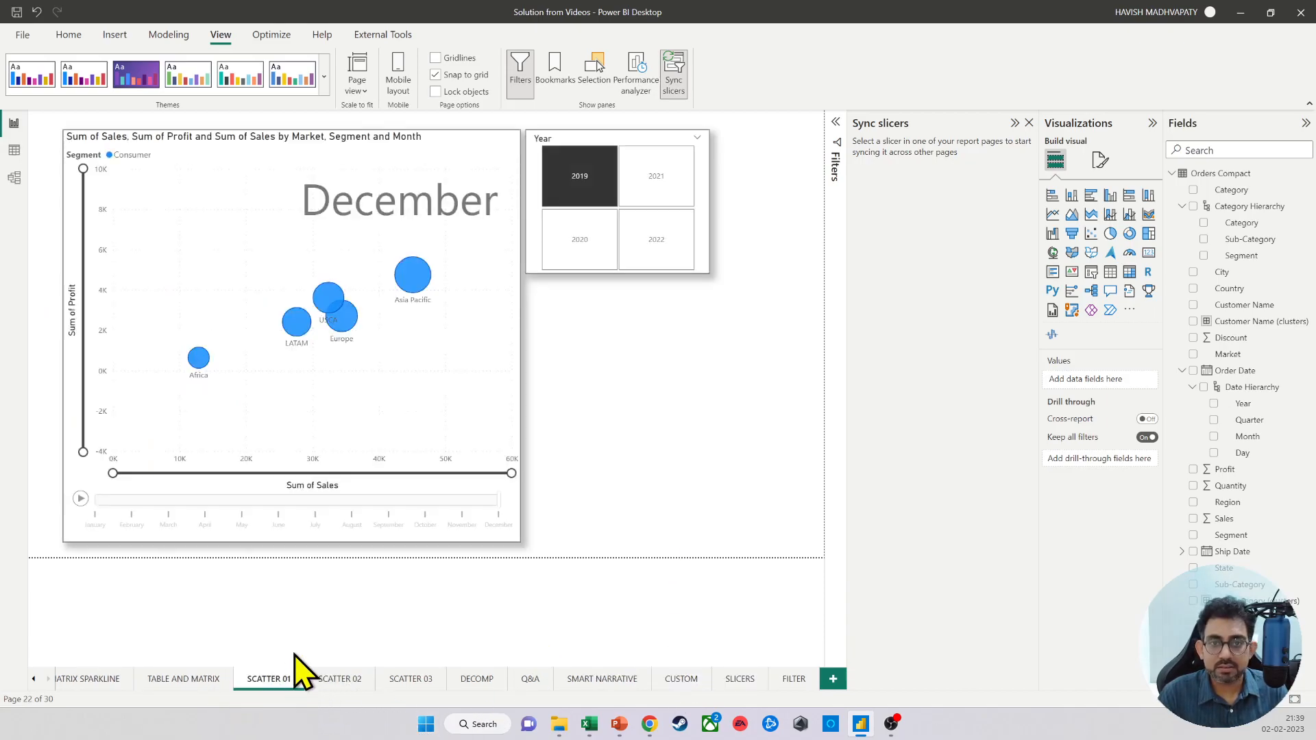
pyautogui.moveTo(641, 140); pyautogui.dragTo(641, 320)
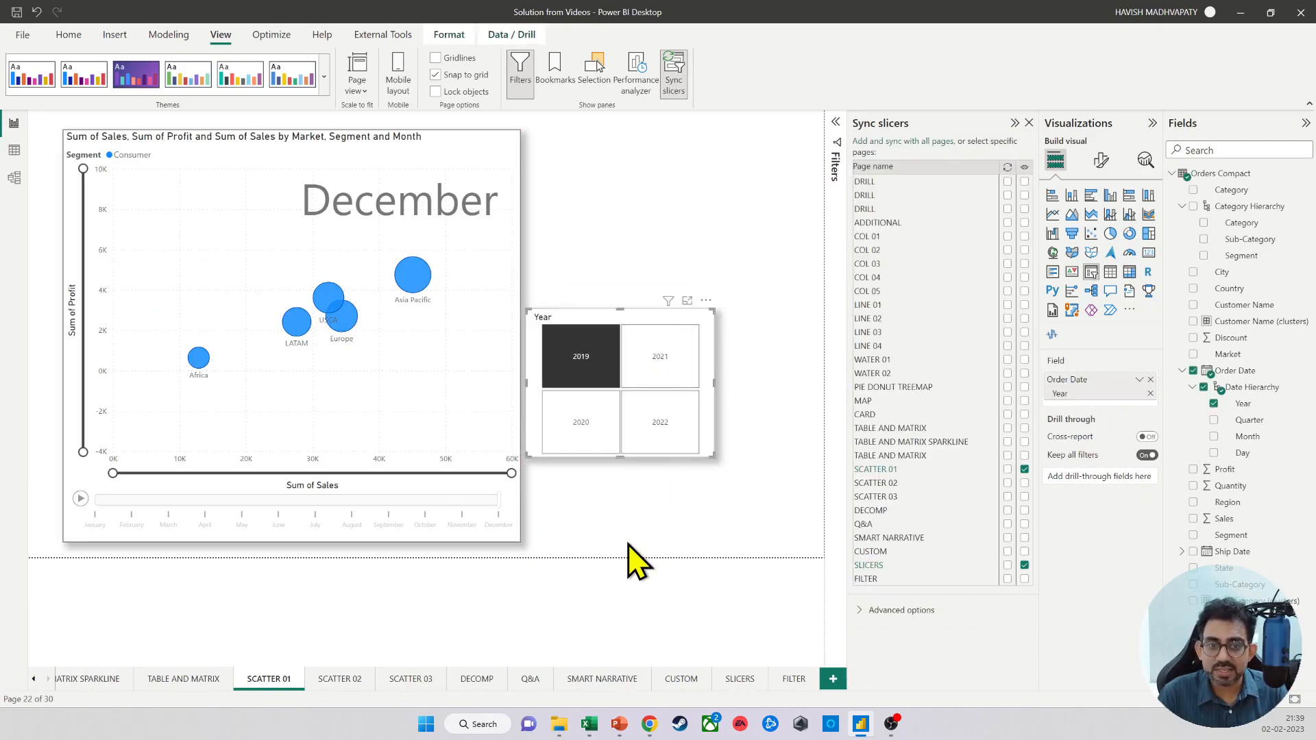
# Step: Make the FILTER page's Order Date slicer visible on the SCATTER 01 page as well, leaving syncing off for that page
pyautogui.click(793, 680)
pyautogui.click(713, 162)
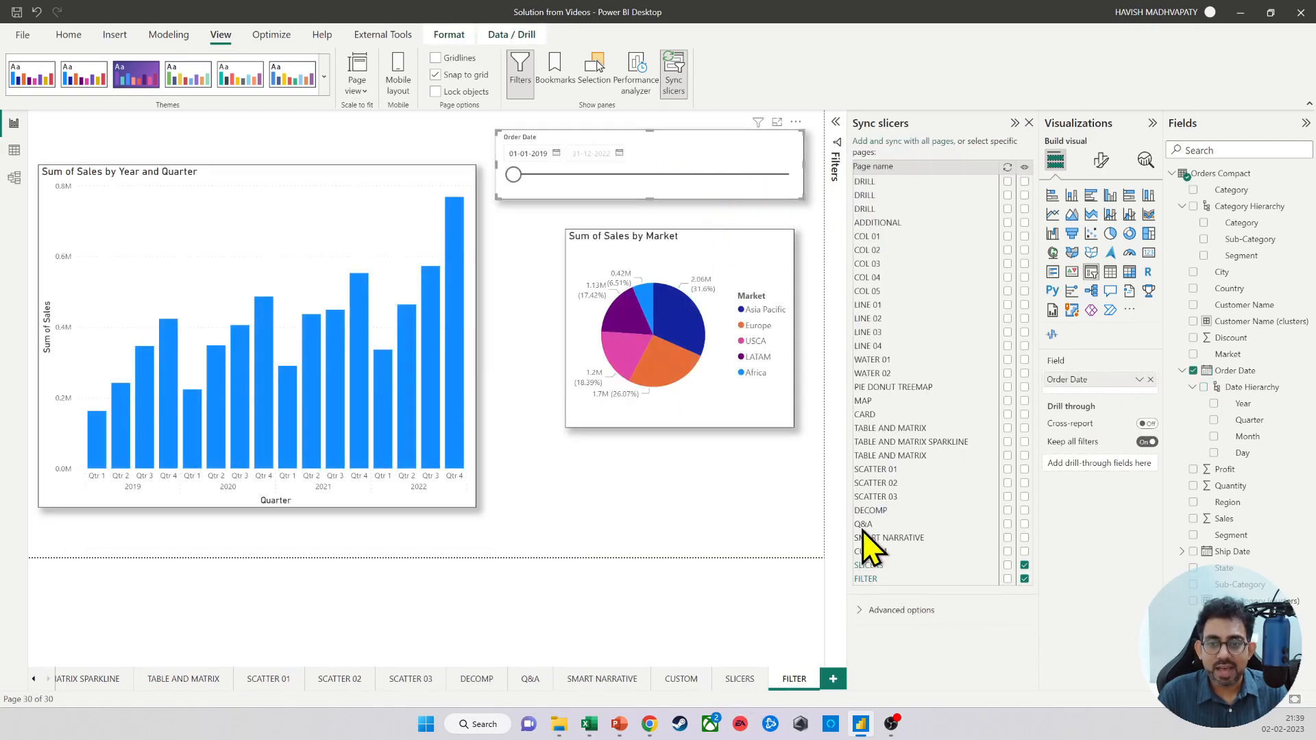
pyautogui.click(1024, 469)
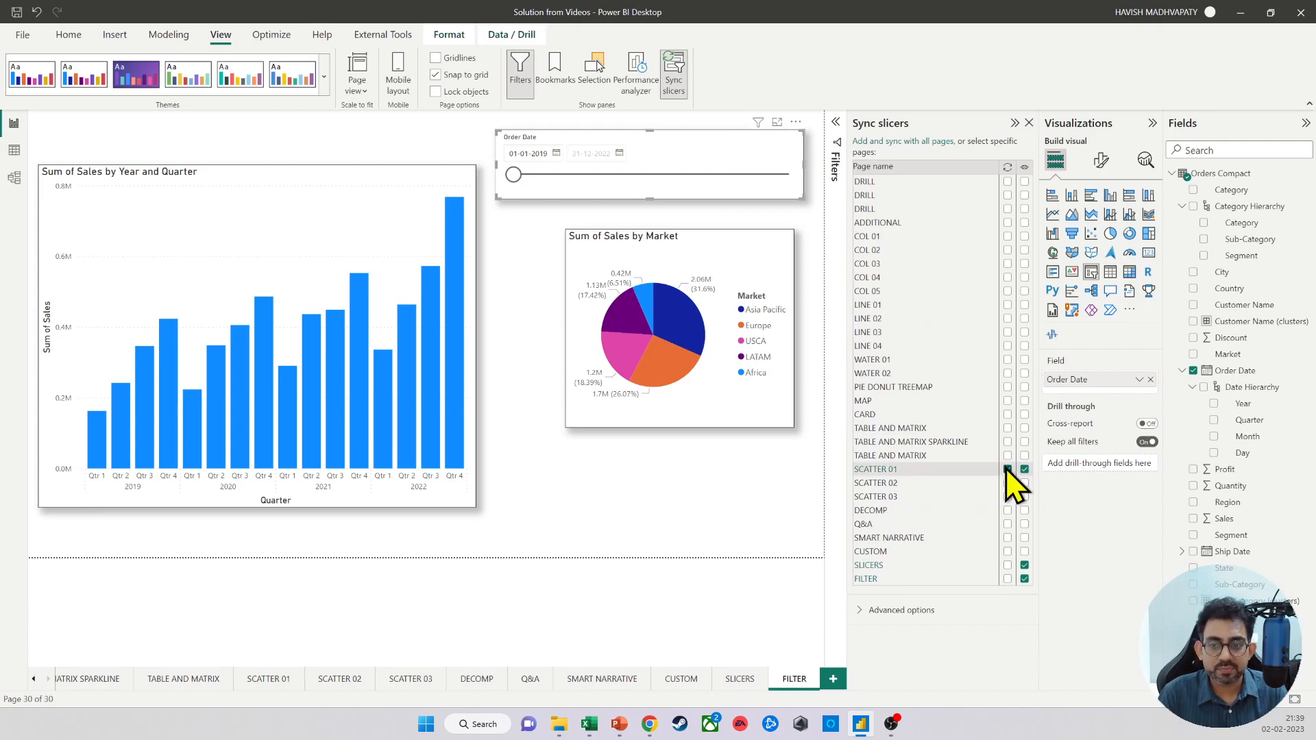
pyautogui.click(1007, 469)
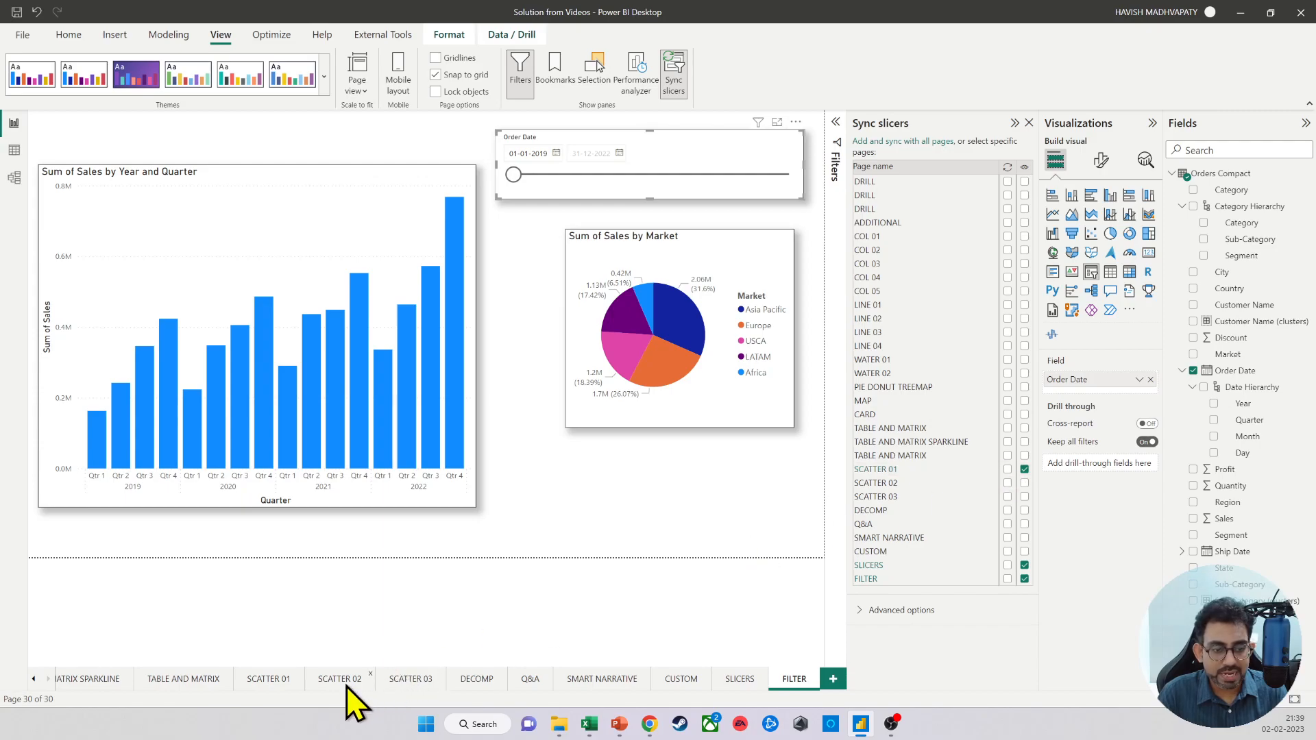
# Step: Try start dates 17-03-2020, 01-01-2019 and 15-01-2019 in the unsynced Order Date slicer on SCATTER 01 and compare it with the FILTER page
pyautogui.click(273, 681)
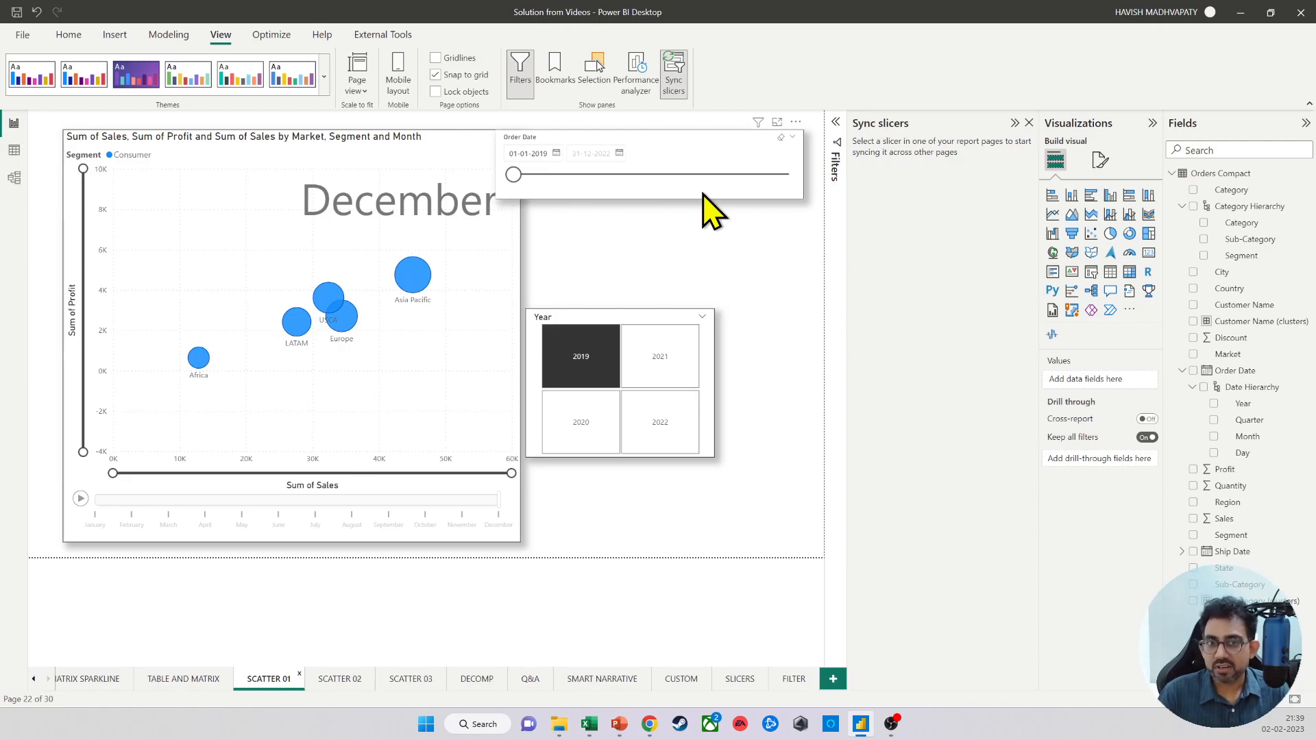
pyautogui.moveTo(513, 174); pyautogui.dragTo(597, 174)
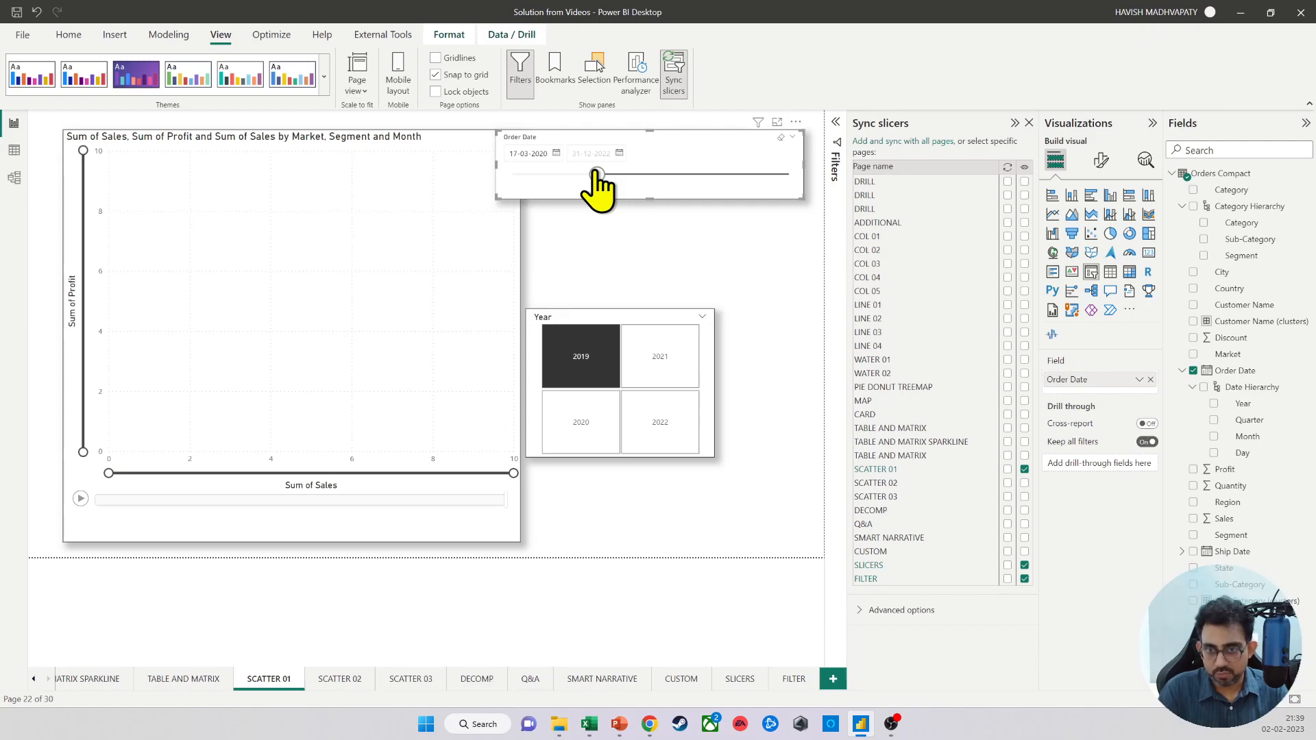
pyautogui.moveTo(597, 174); pyautogui.dragTo(500, 185)
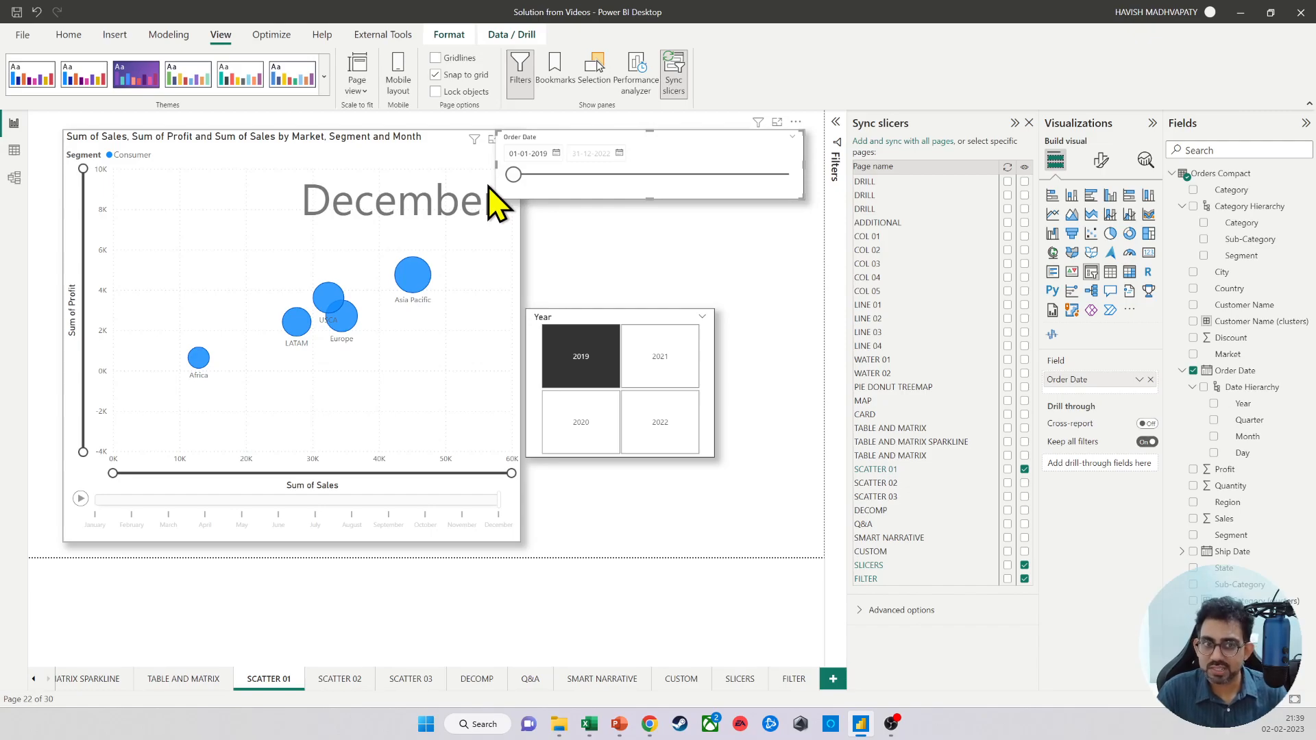
pyautogui.moveTo(513, 176); pyautogui.dragTo(515, 177)
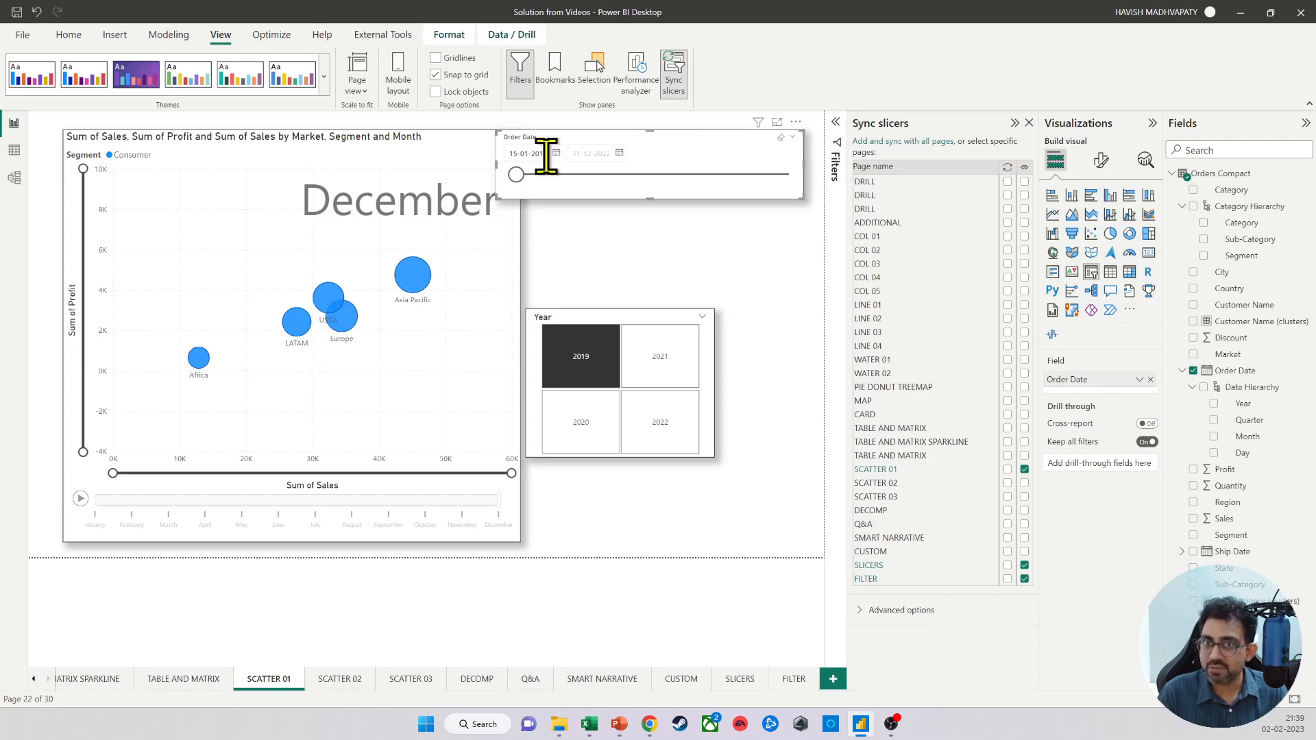
pyautogui.click(778, 678)
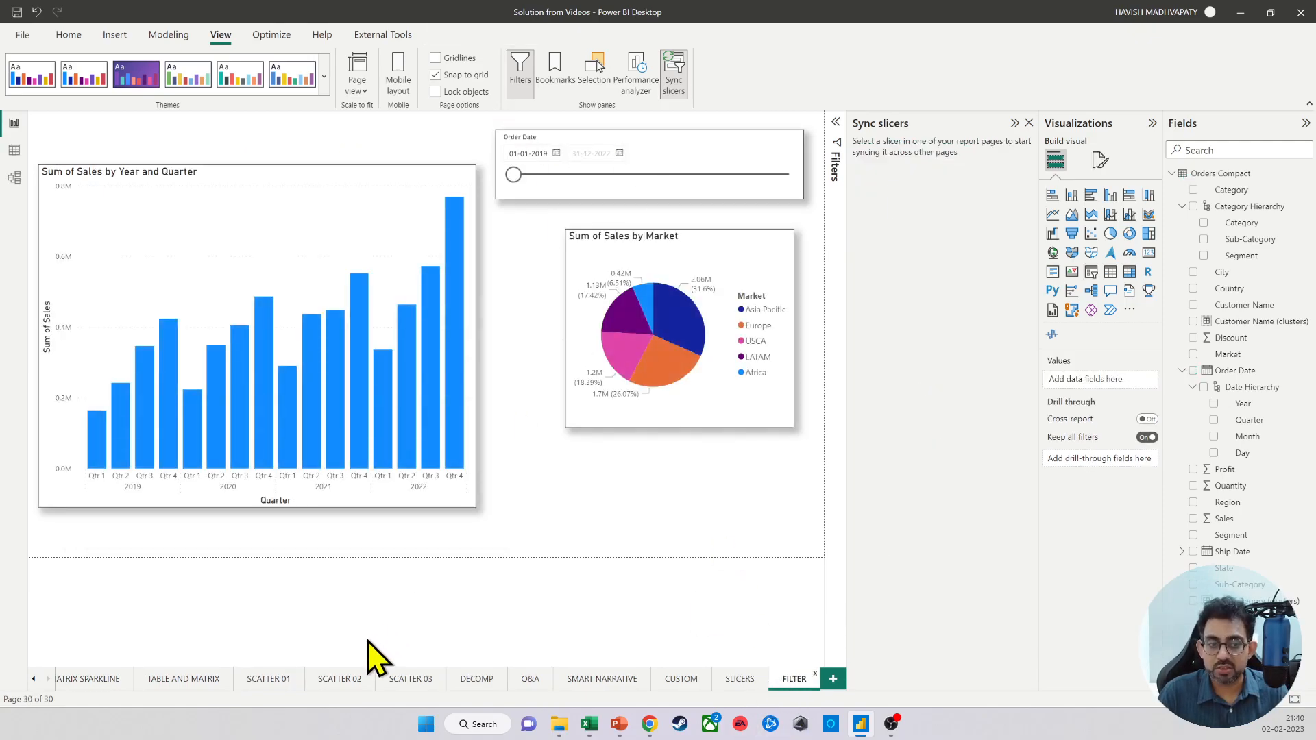
pyautogui.click(273, 676)
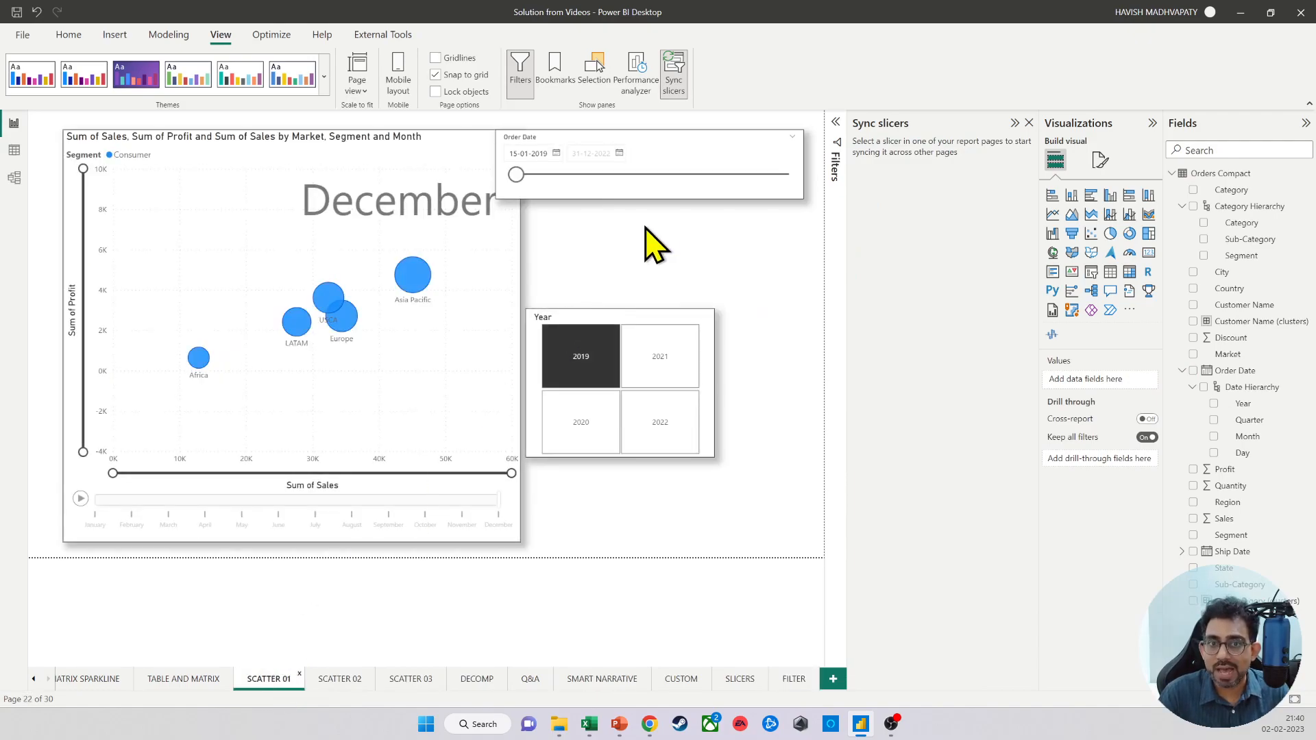
# Step: Turn on syncing of the Order Date slicer for the SCATTER 01, SLICERS and FILTER pages
pyautogui.click(676, 173)
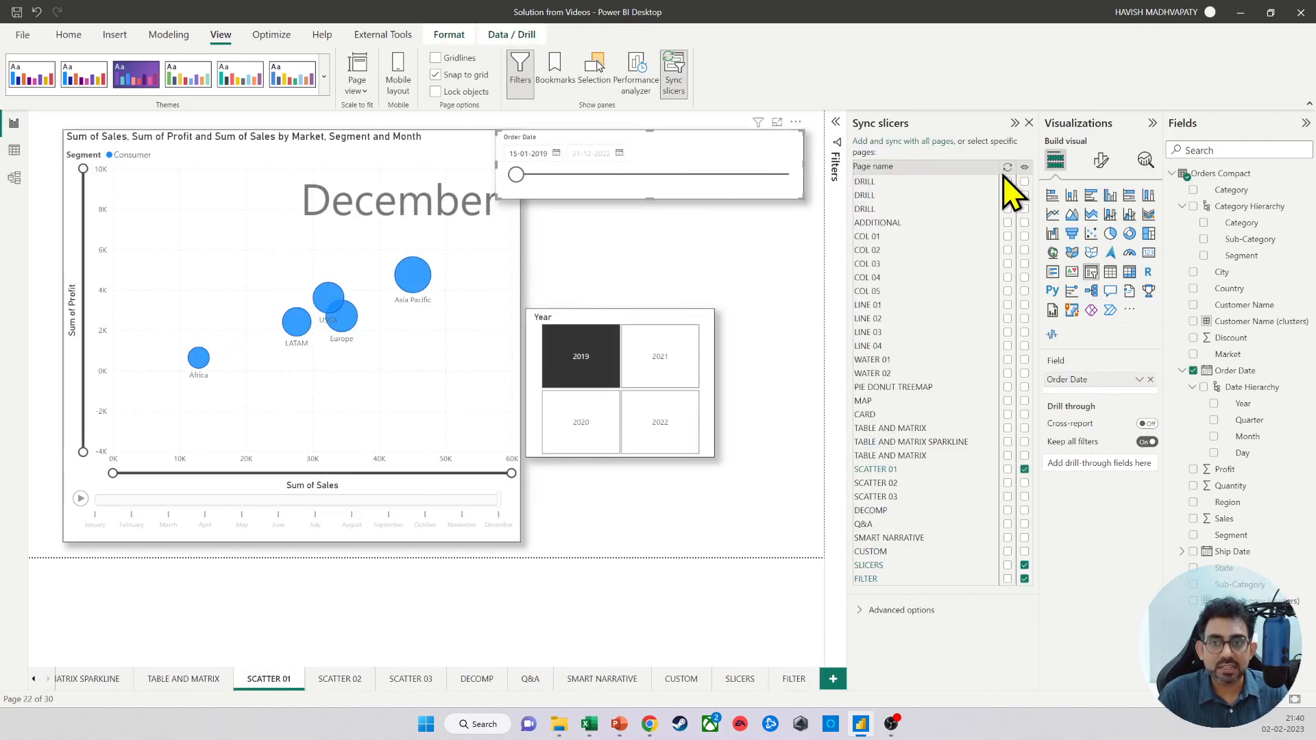
pyautogui.click(1007, 468)
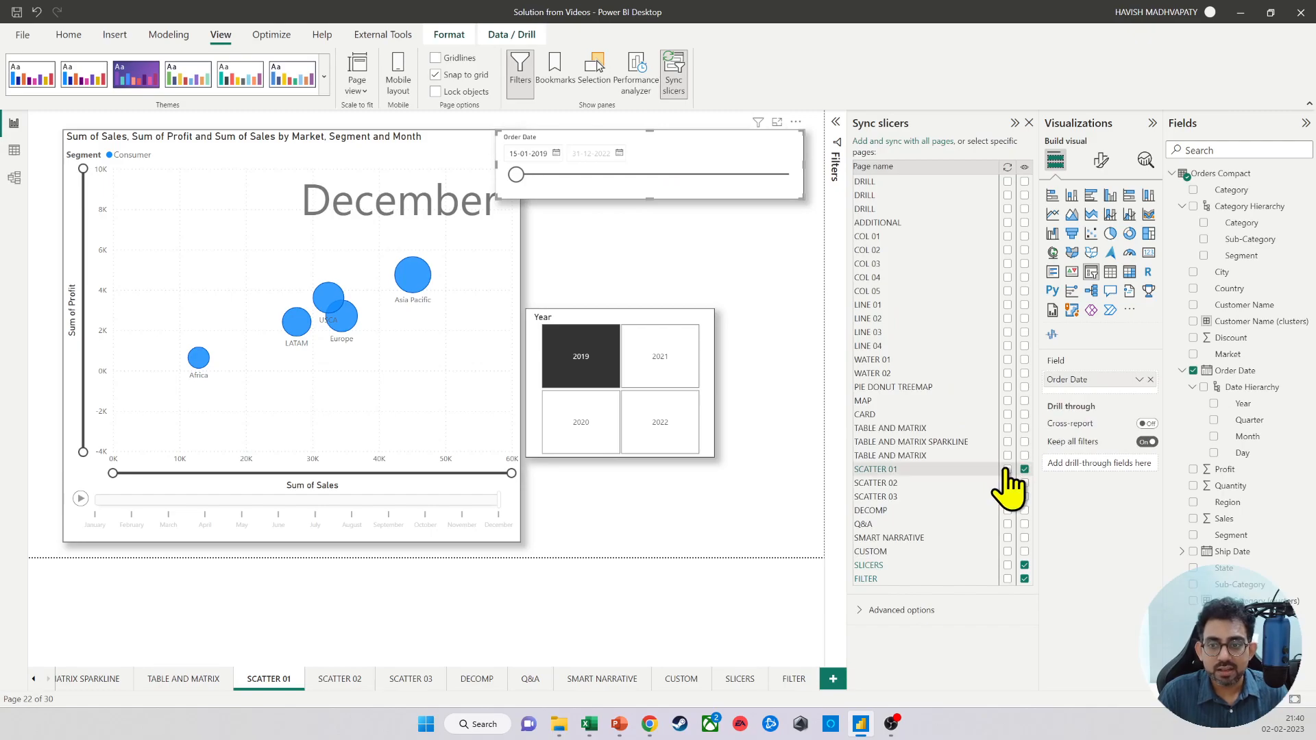
pyautogui.click(1007, 580)
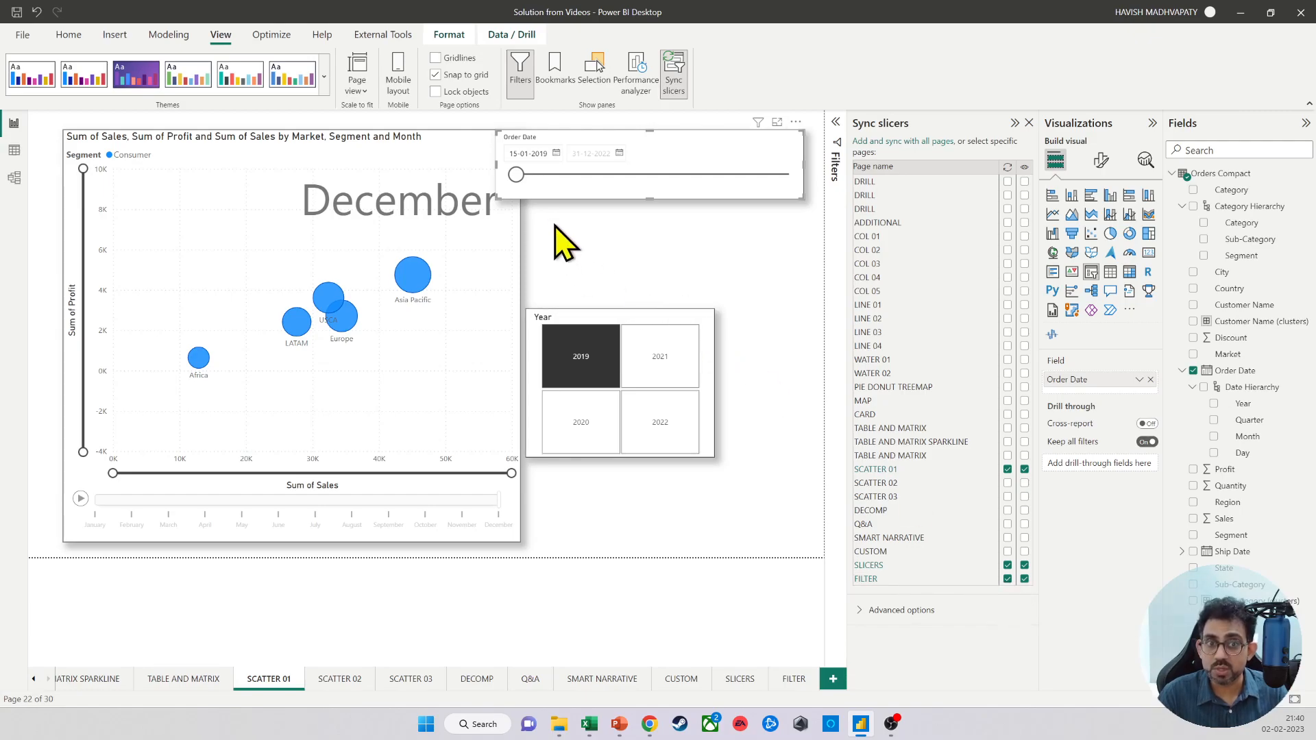
# Step: Test the synced Order Date slicer with start date 13-02-2019 on SCATTER 01 and 03-03-2019 on SLICERS, checking the other pages each time
pyautogui.moveTo(516, 175); pyautogui.dragTo(522, 175)
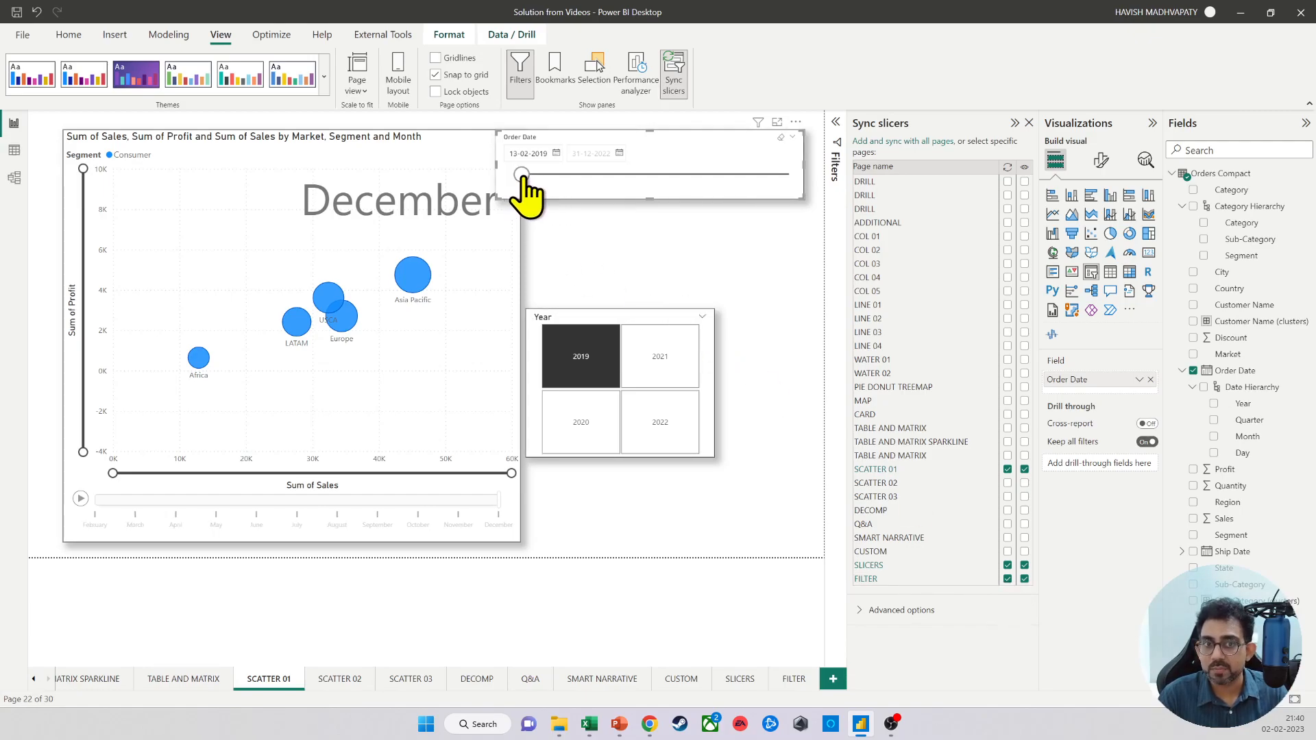
pyautogui.click(795, 680)
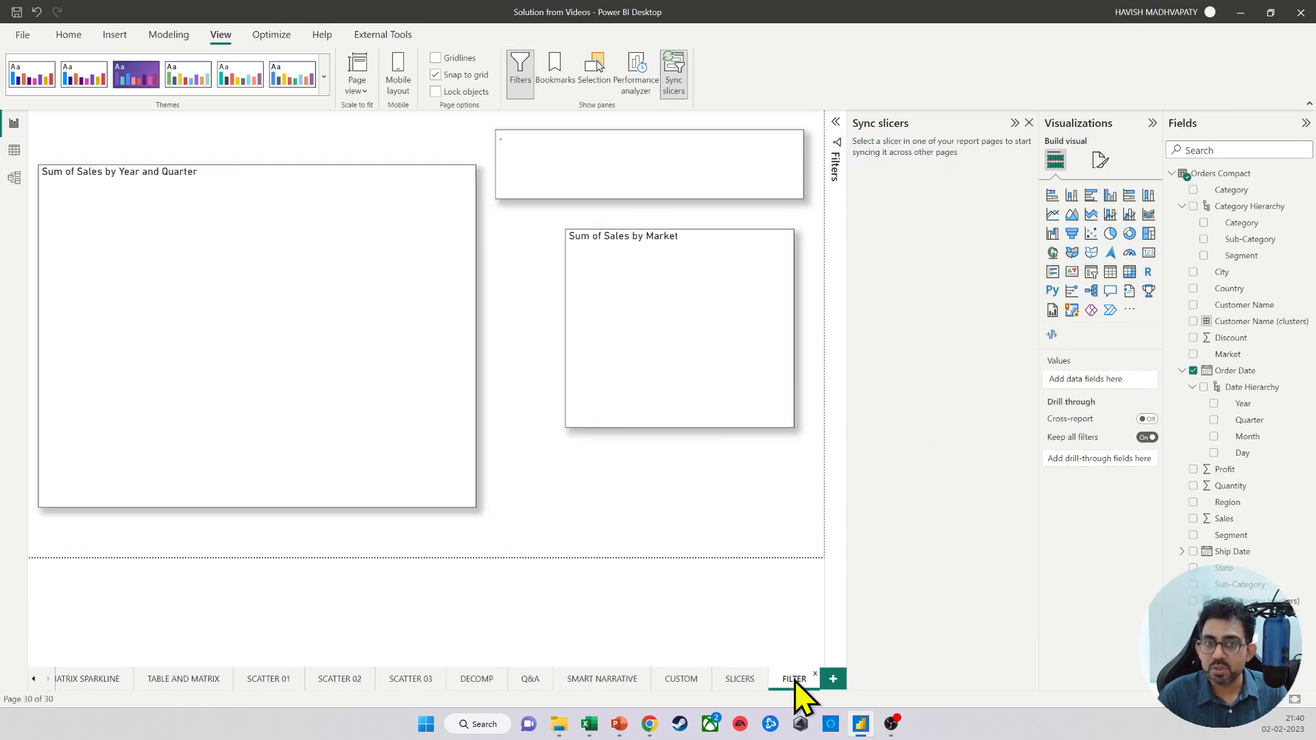
pyautogui.click(752, 683)
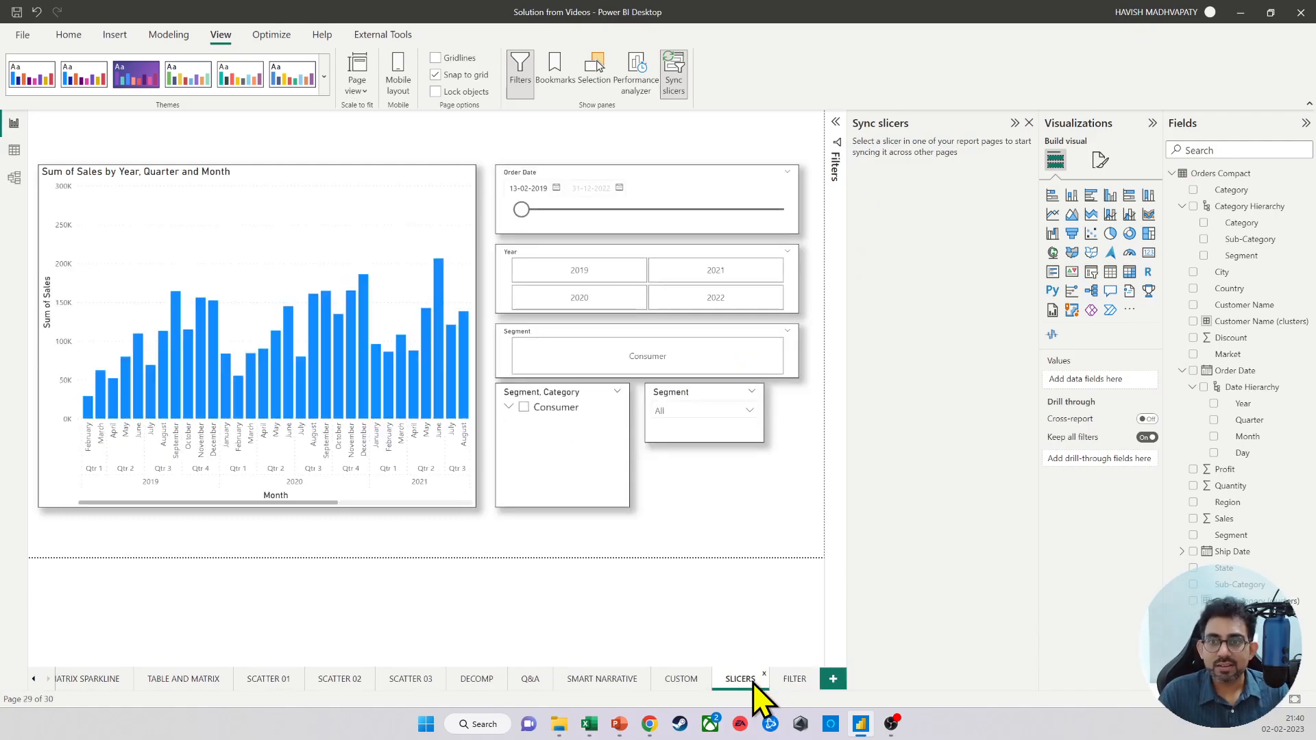
pyautogui.click(680, 186)
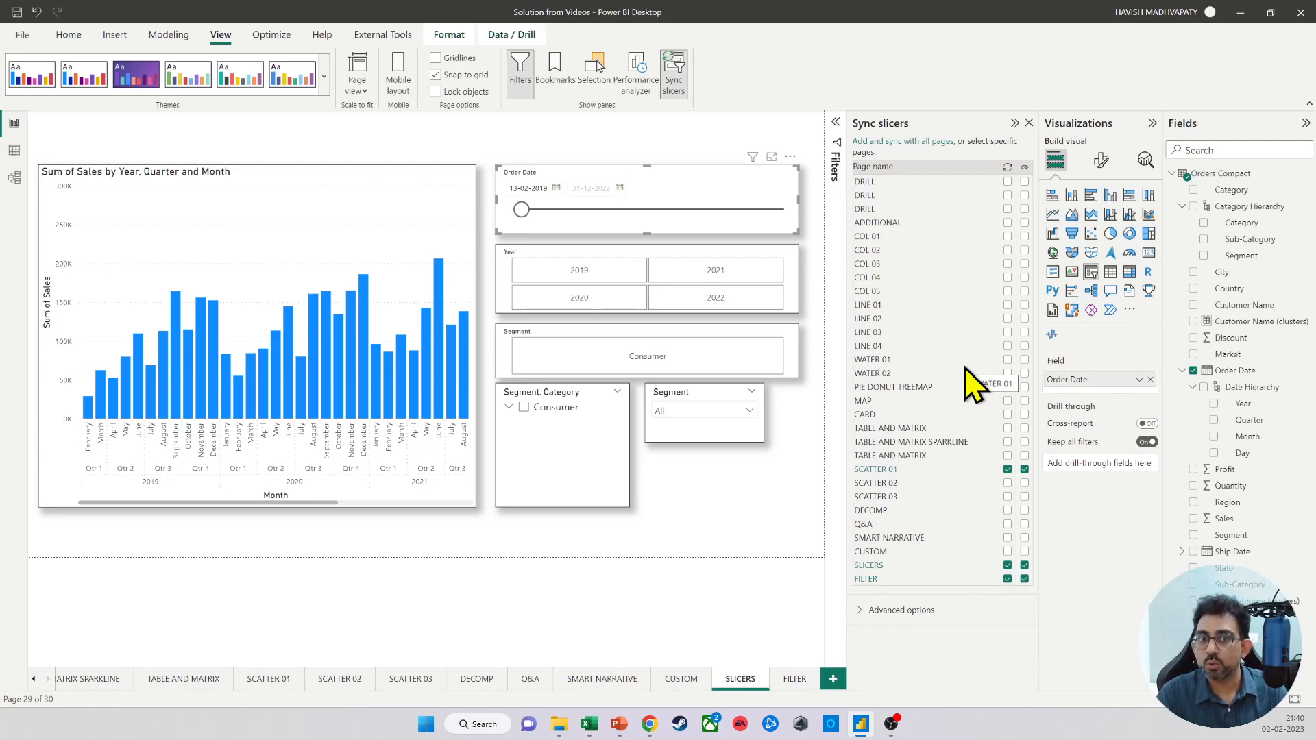
pyautogui.moveTo(521, 209); pyautogui.dragTo(525, 210)
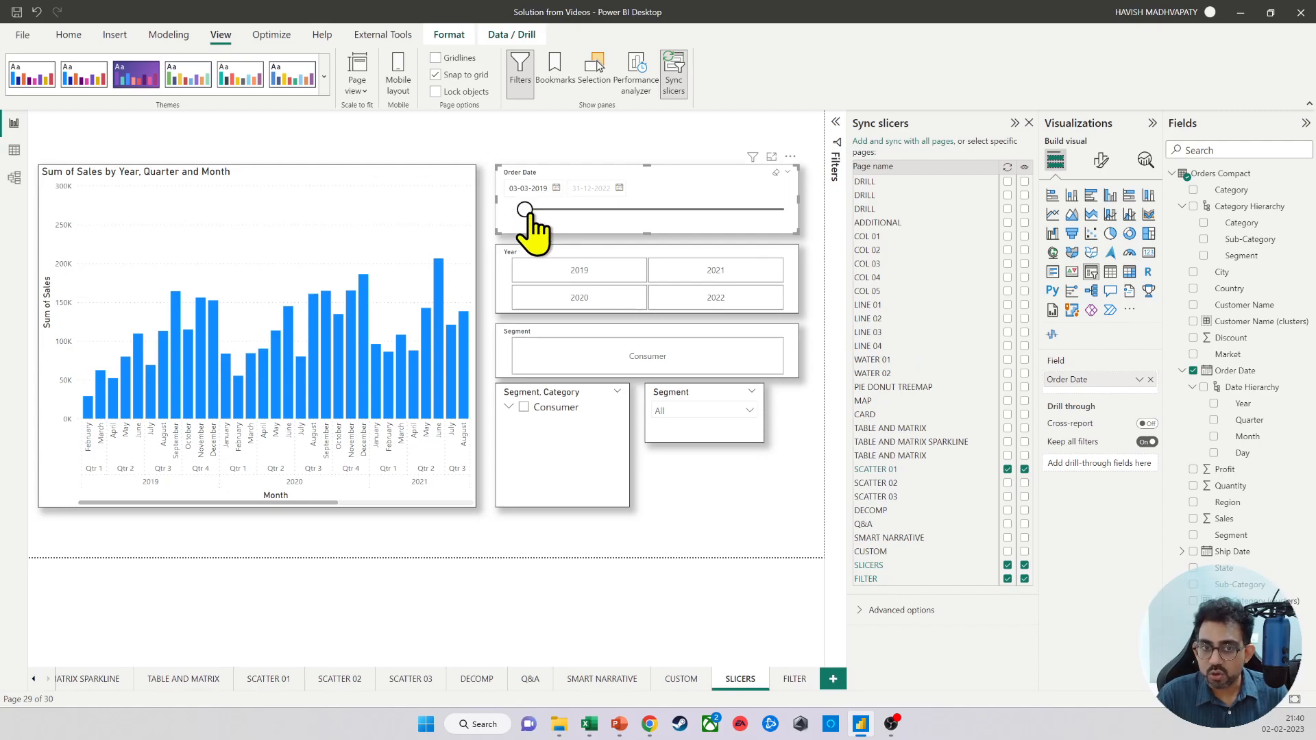
pyautogui.click(787, 682)
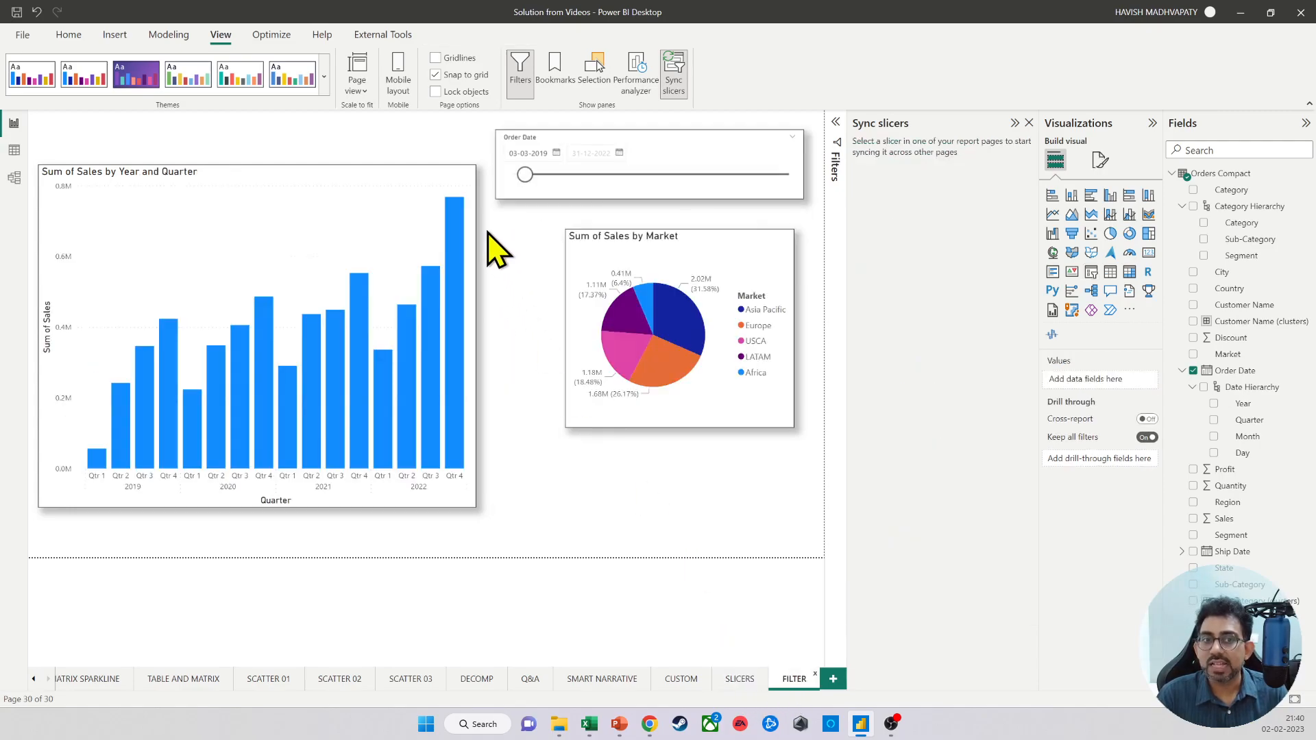